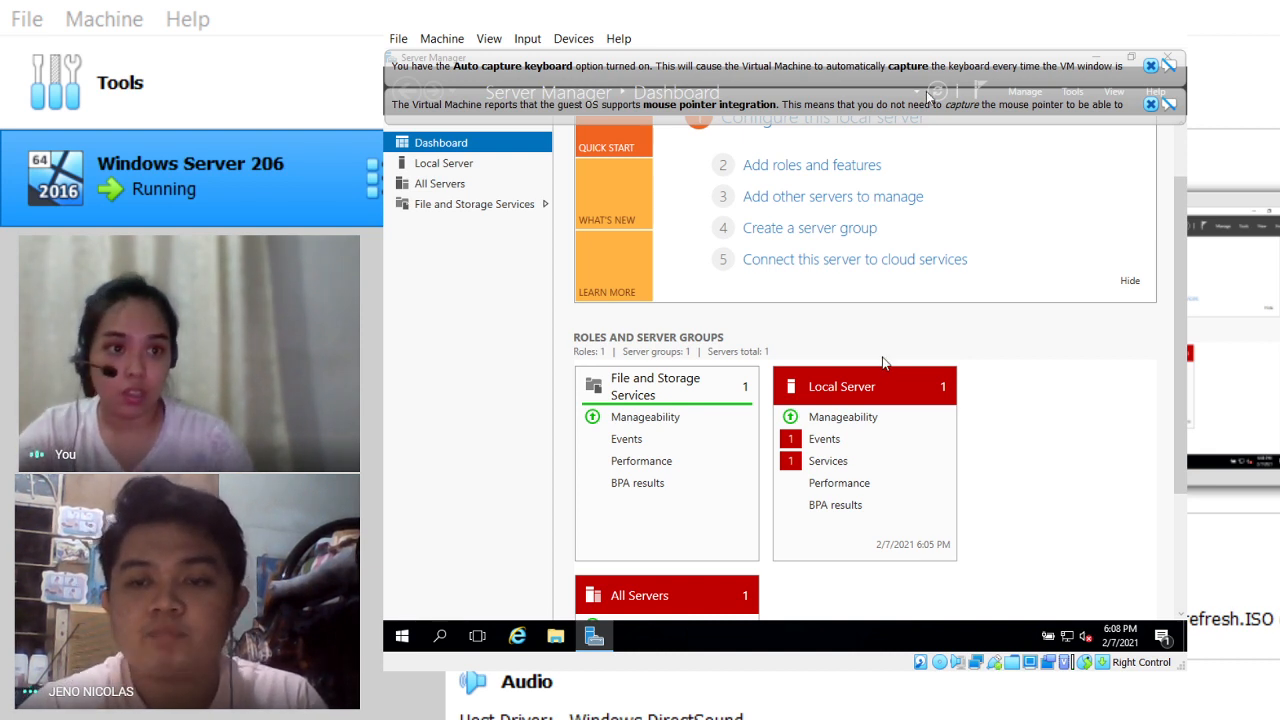
# Step: Close the keyboard auto-capture and mouse integration notices, then scroll the dashboard to the top
pyautogui.click(1150, 104)
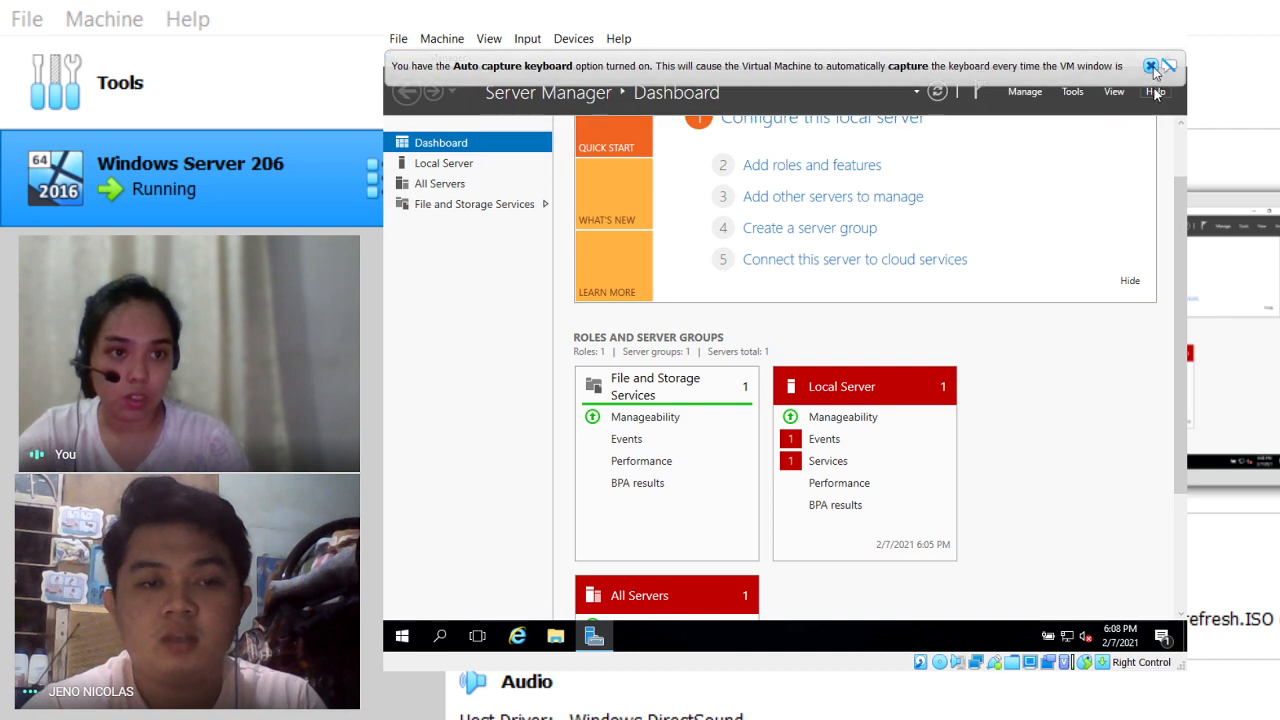
pyautogui.click(1150, 65)
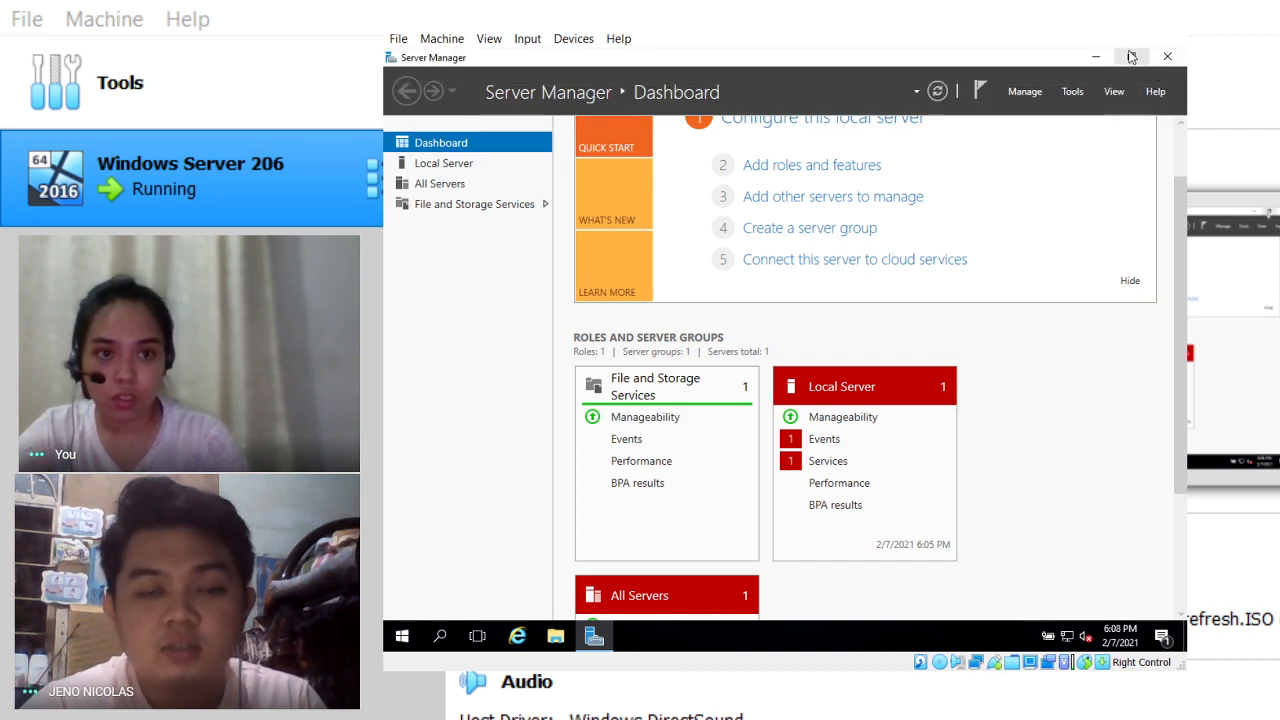
pyautogui.scroll(2, 1010, 424)
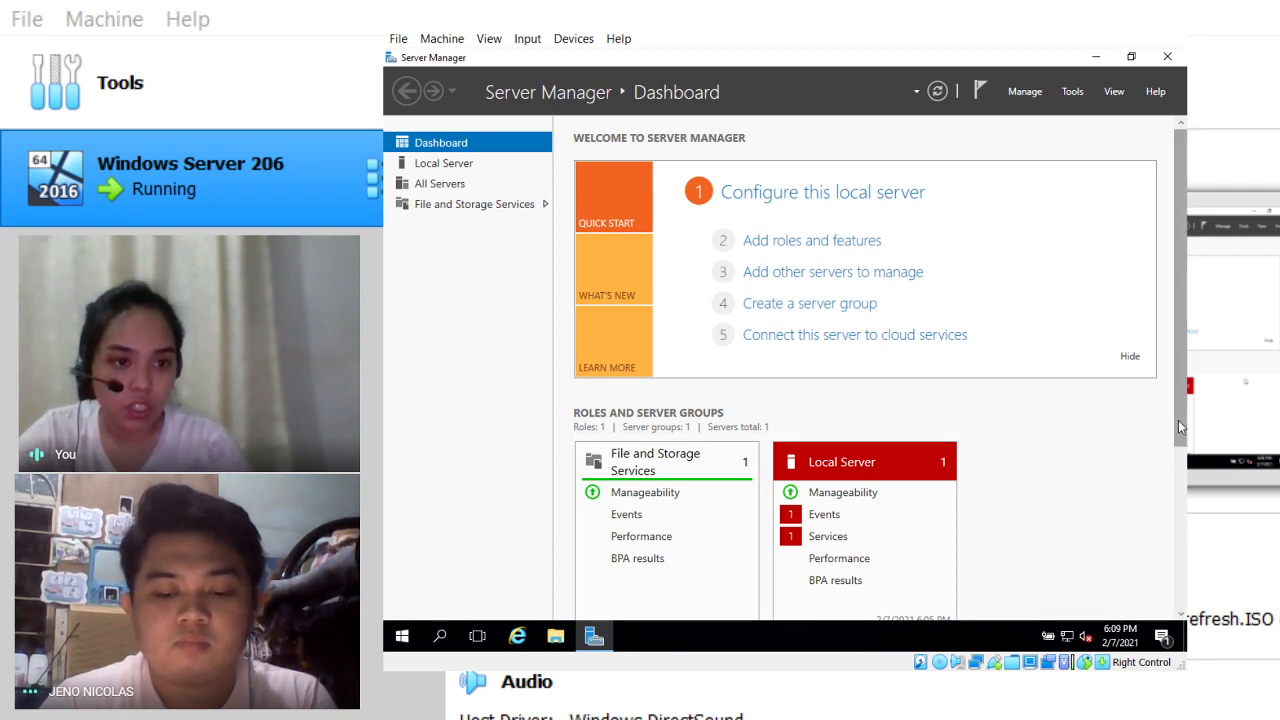
pyautogui.moveTo(1178, 420); pyautogui.dragTo(1176, 648)
pyautogui.scroll(5, 1151, 494)
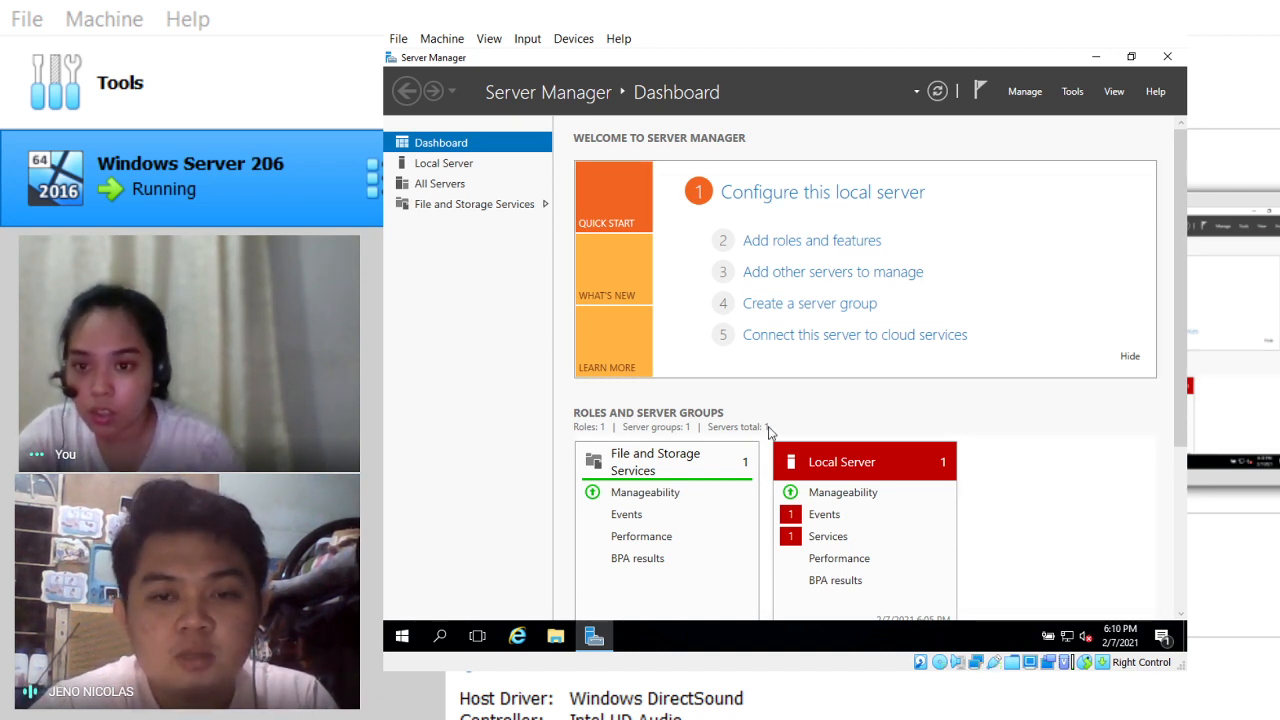
pyautogui.scroll(-2, 749, 463)
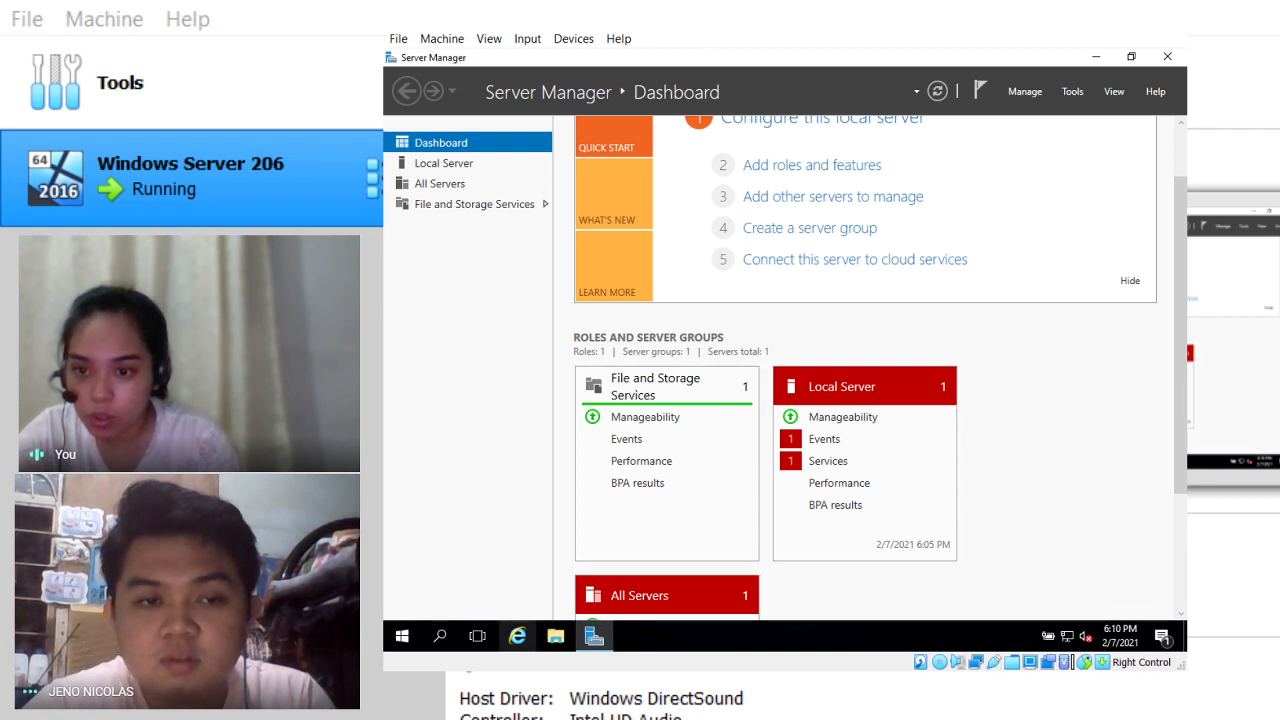
# Step: Browse to This PC and open CD Drive (D:) VirtualBox Guest Additions in File Explorer
pyautogui.click(553, 640)
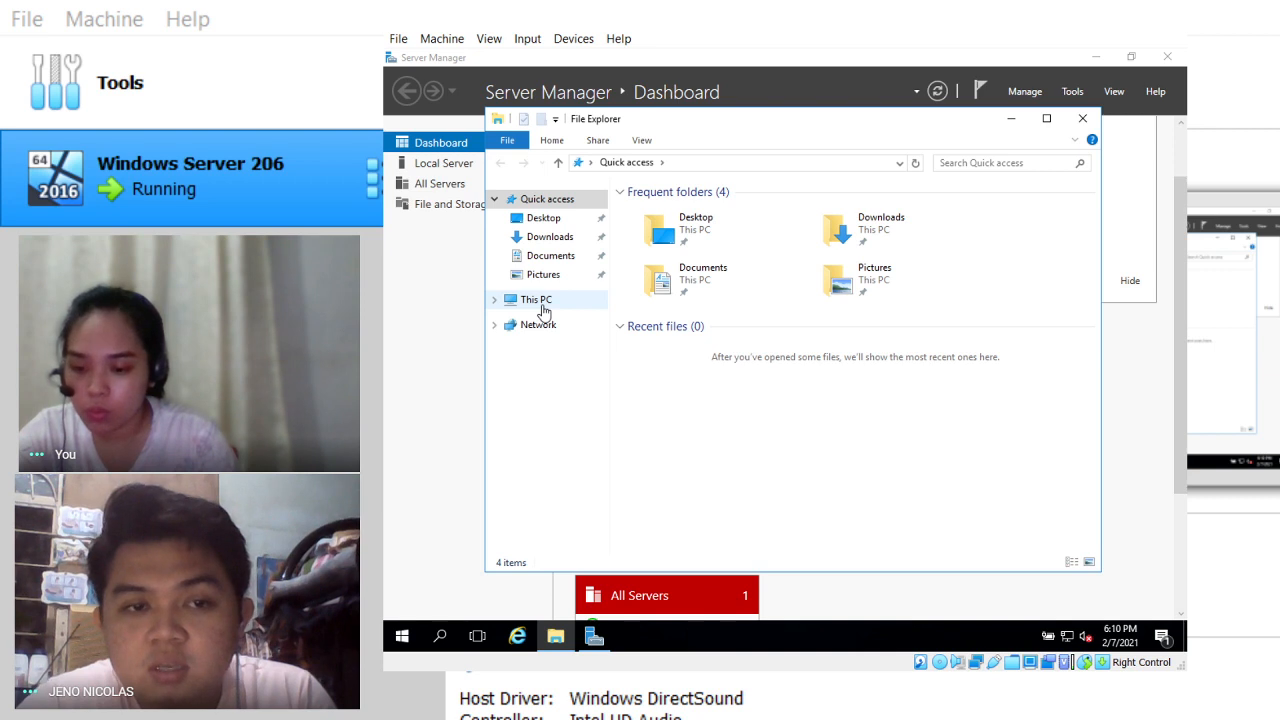
pyautogui.click(537, 300)
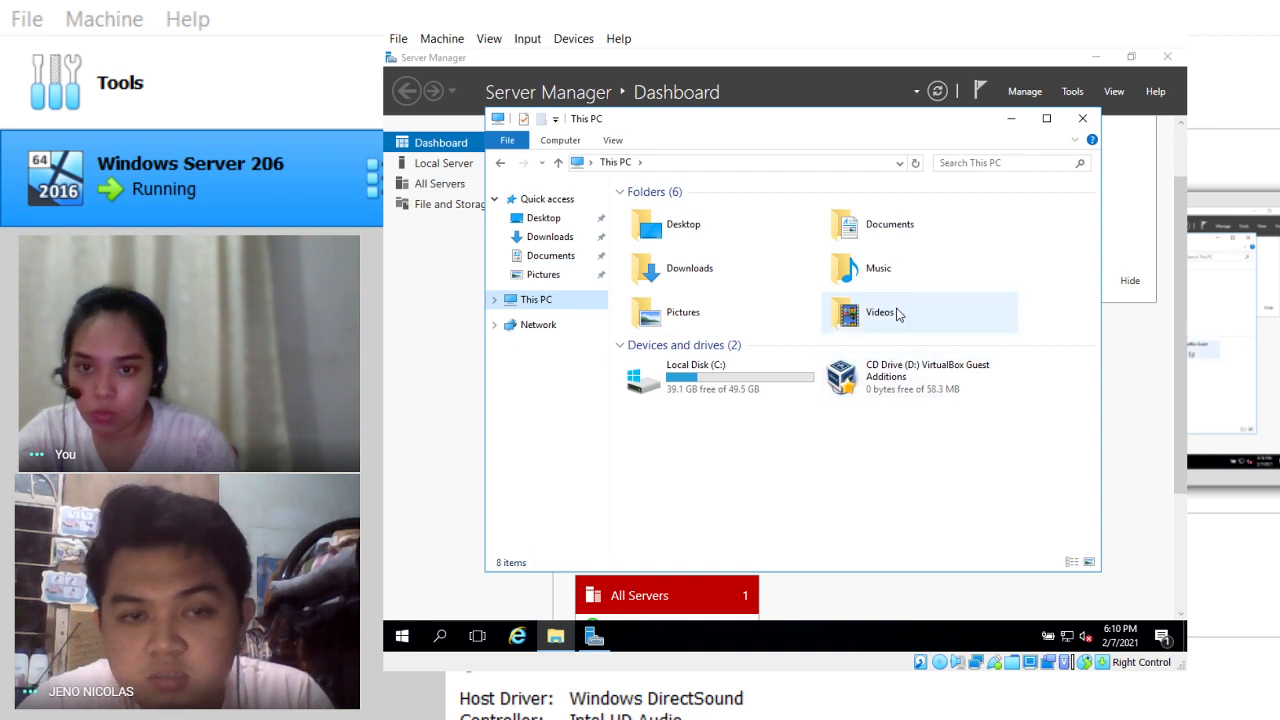
pyautogui.doubleClick(903, 383)
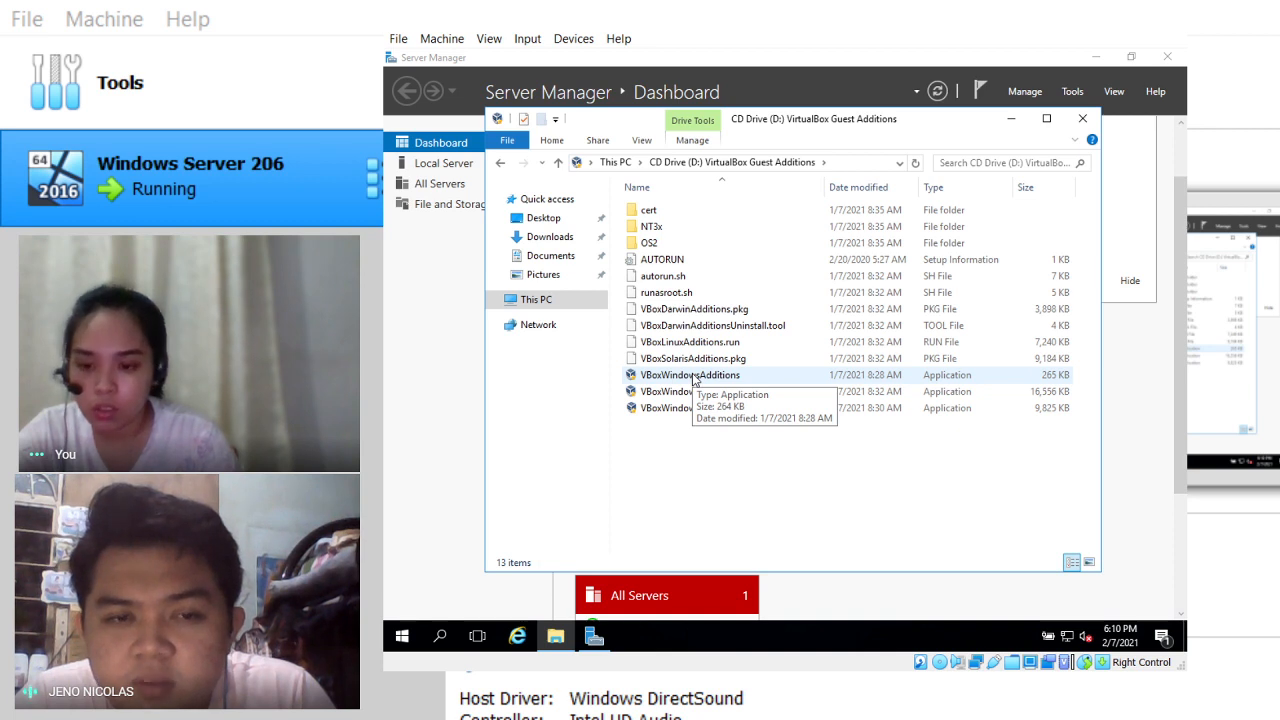
# Step: Run VBoxWindowsAdditions from the CD drive to start the Guest Additions 6.1.18 setup
pyautogui.doubleClick(693, 375)
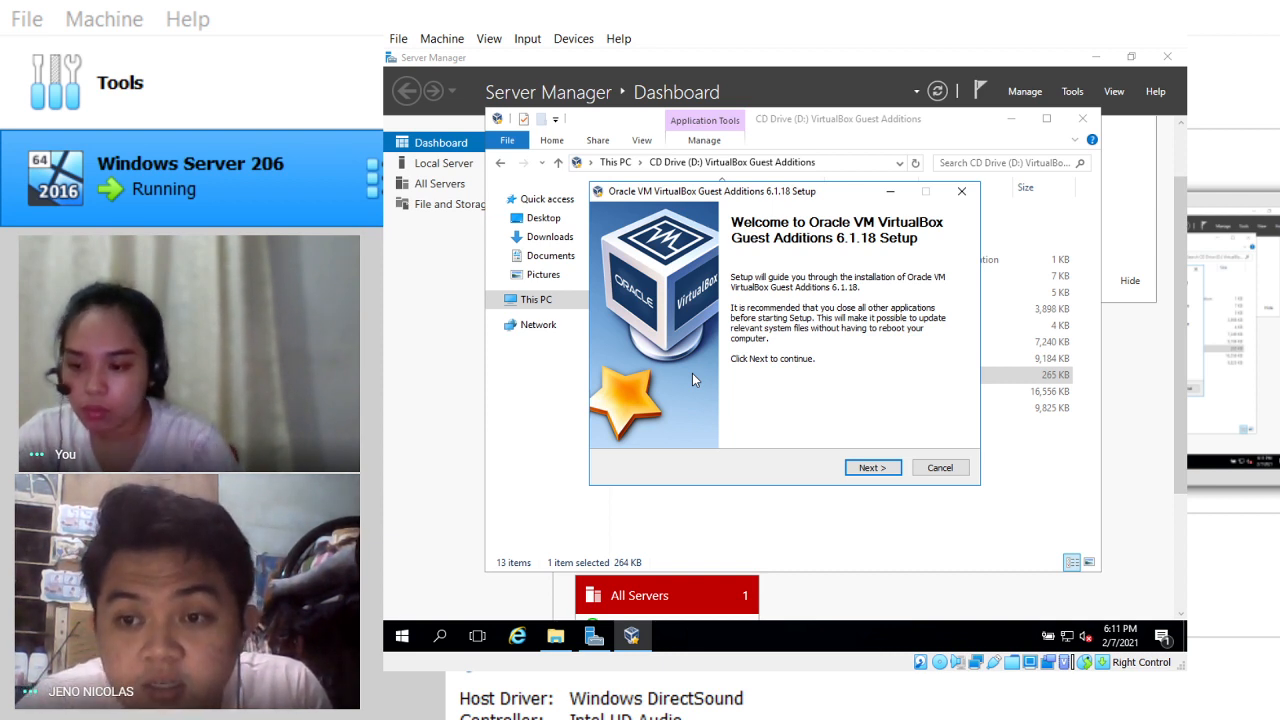
# Step: Keep the default install folder and components and begin installing Guest Additions
pyautogui.click(879, 470)
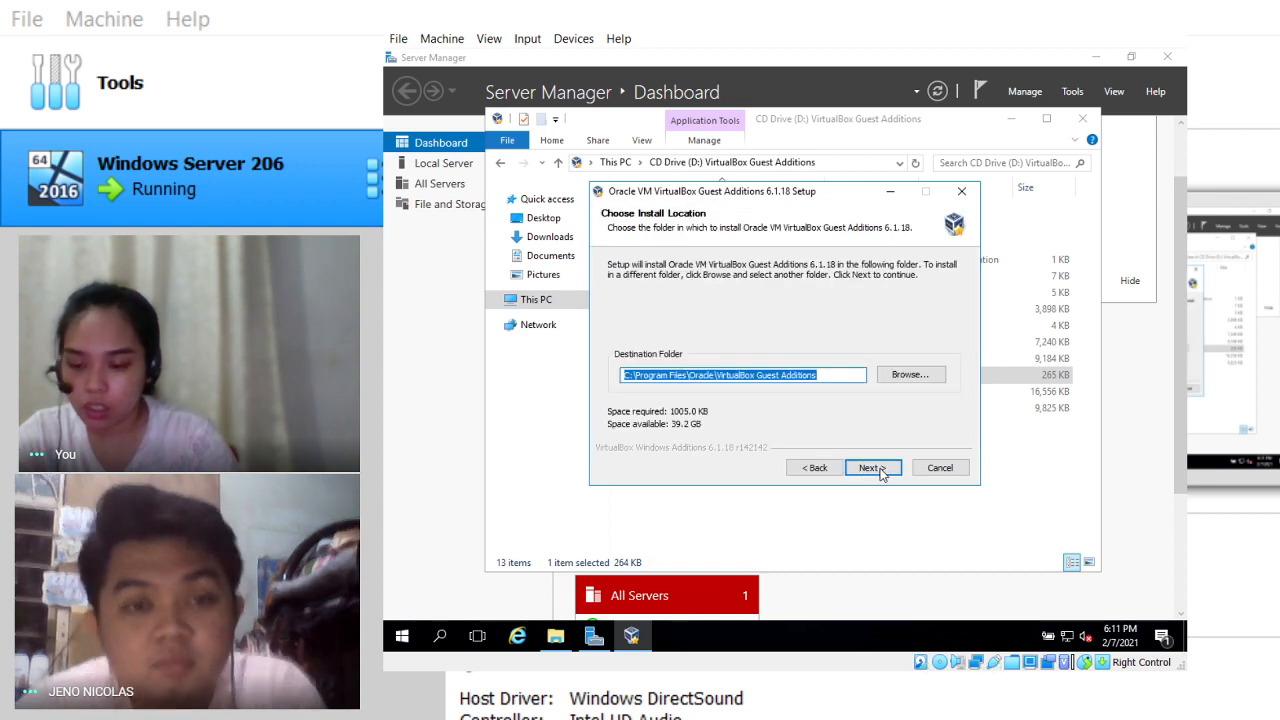
pyautogui.click(872, 468)
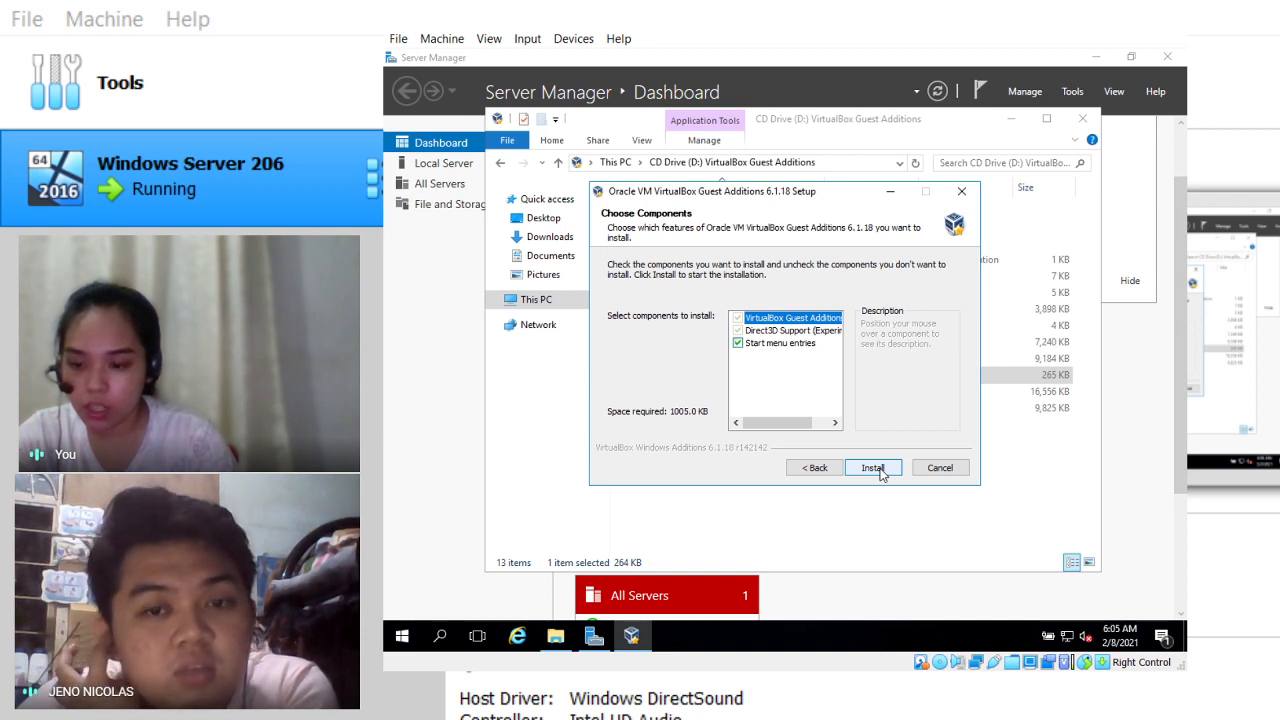
pyautogui.click(873, 468)
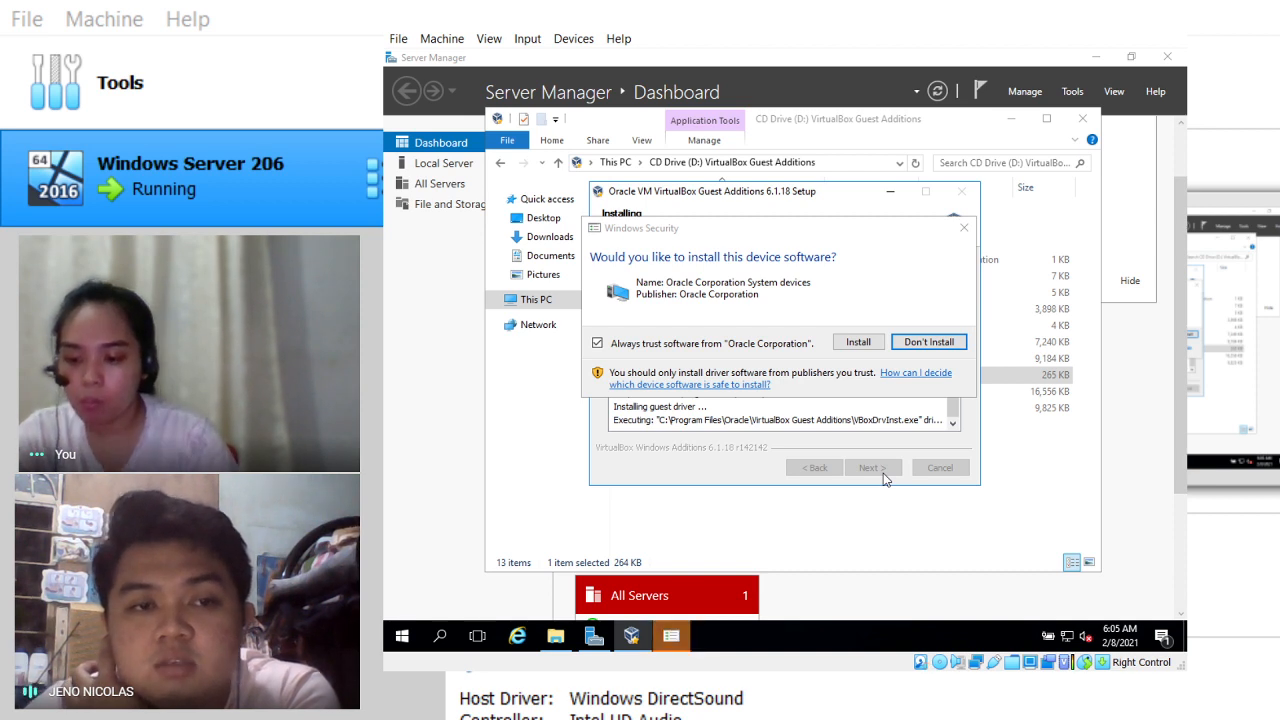
# Step: Trust the Oracle device software in the Windows Security prompt so installation completes
pyautogui.click(859, 343)
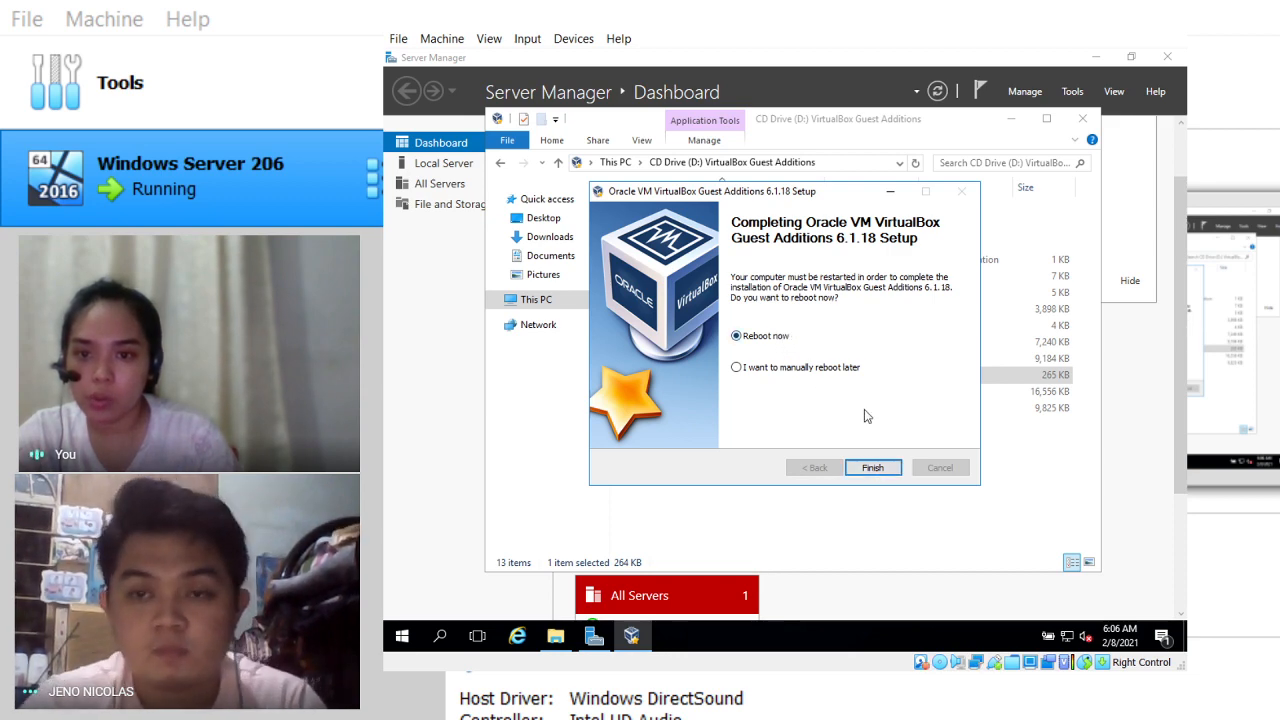
# Step: Finish Guest Additions setup with Reboot now selected to restart the server
pyautogui.click(878, 469)
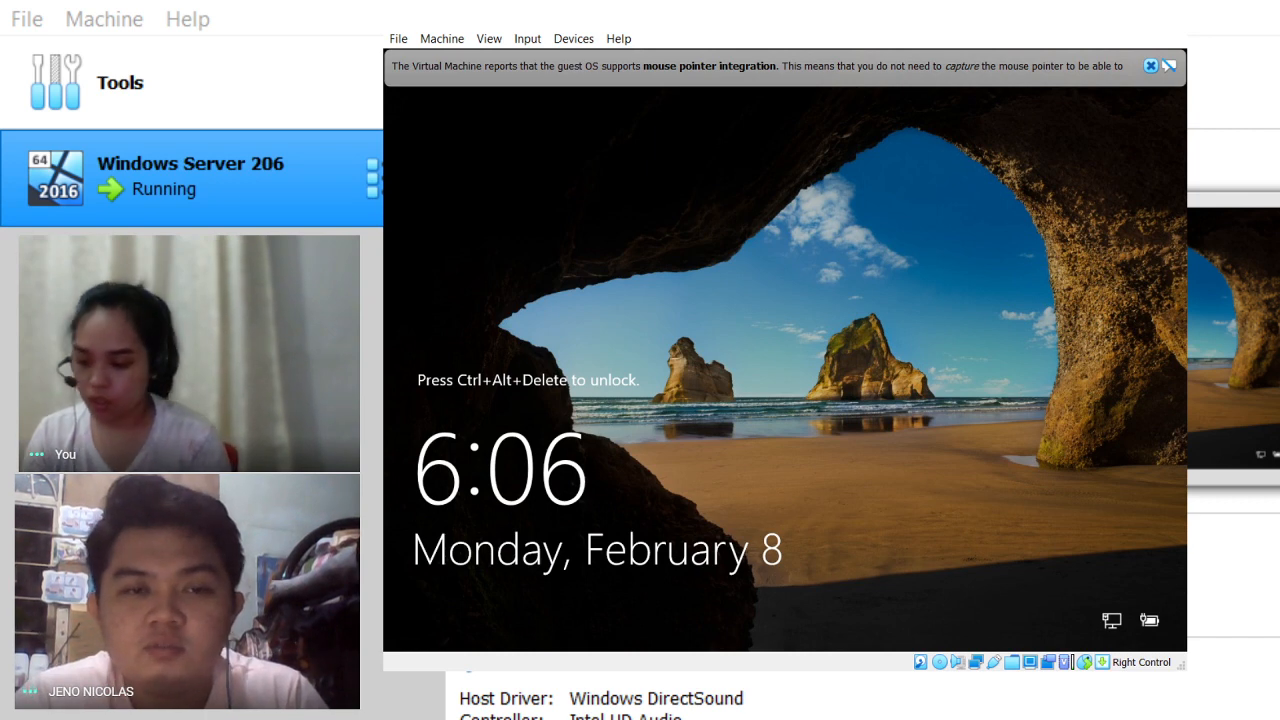
# Step: Release keyboard capture and request full-screen mode for the Windows Server 2016 VM
pyautogui.hotkey('ctrl', 'alt', 'Delete')
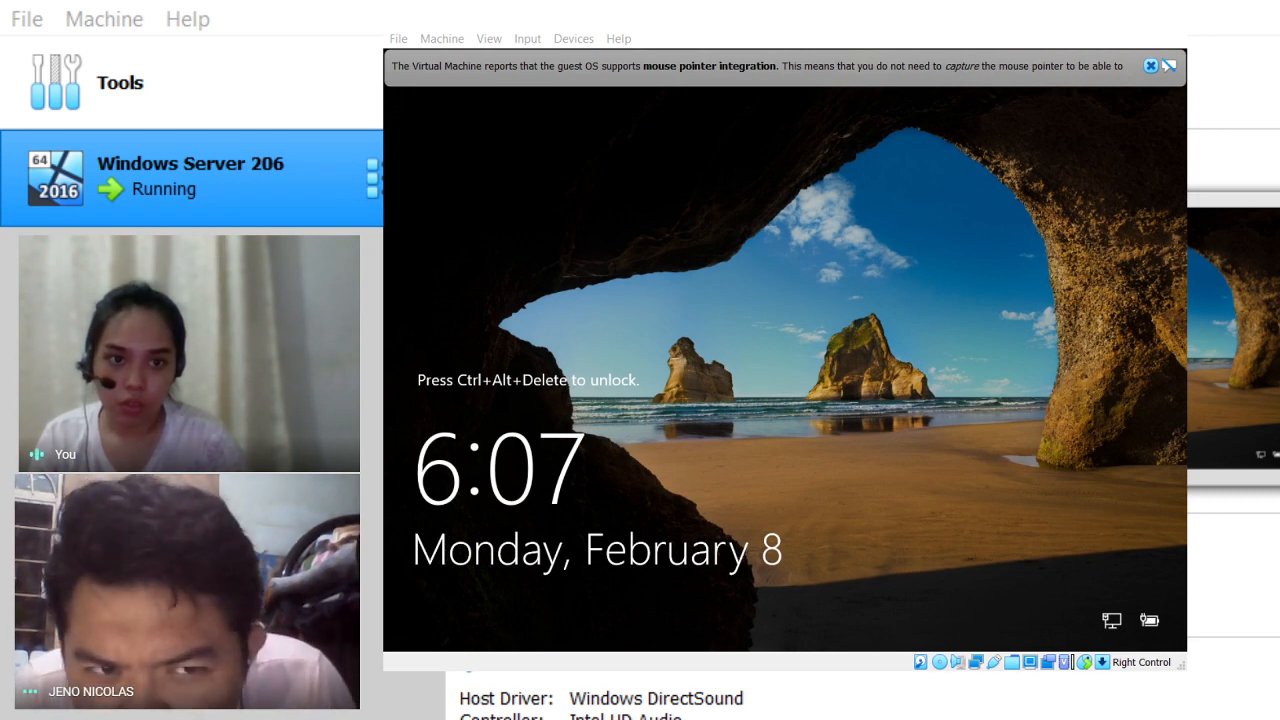
pyautogui.hotkey('ctrl', 'f')
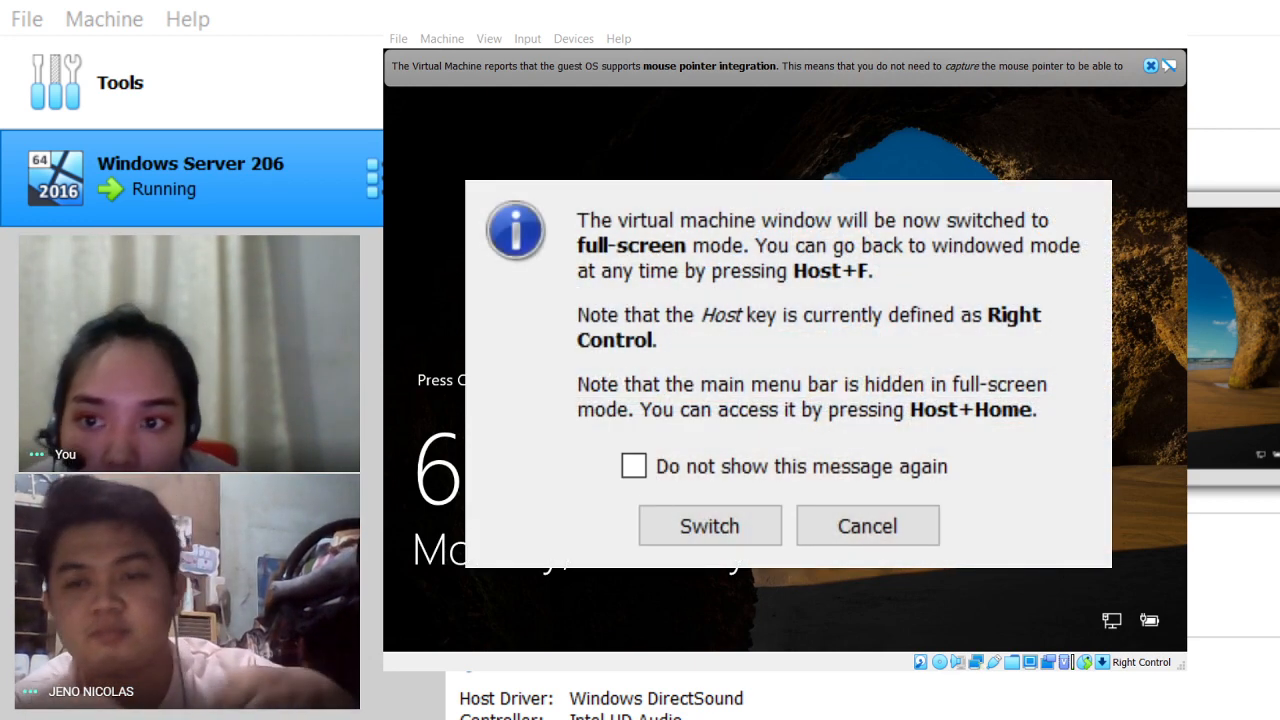
# Step: Confirm switching the virtual machine window to full-screen mode
pyautogui.click(705, 178)
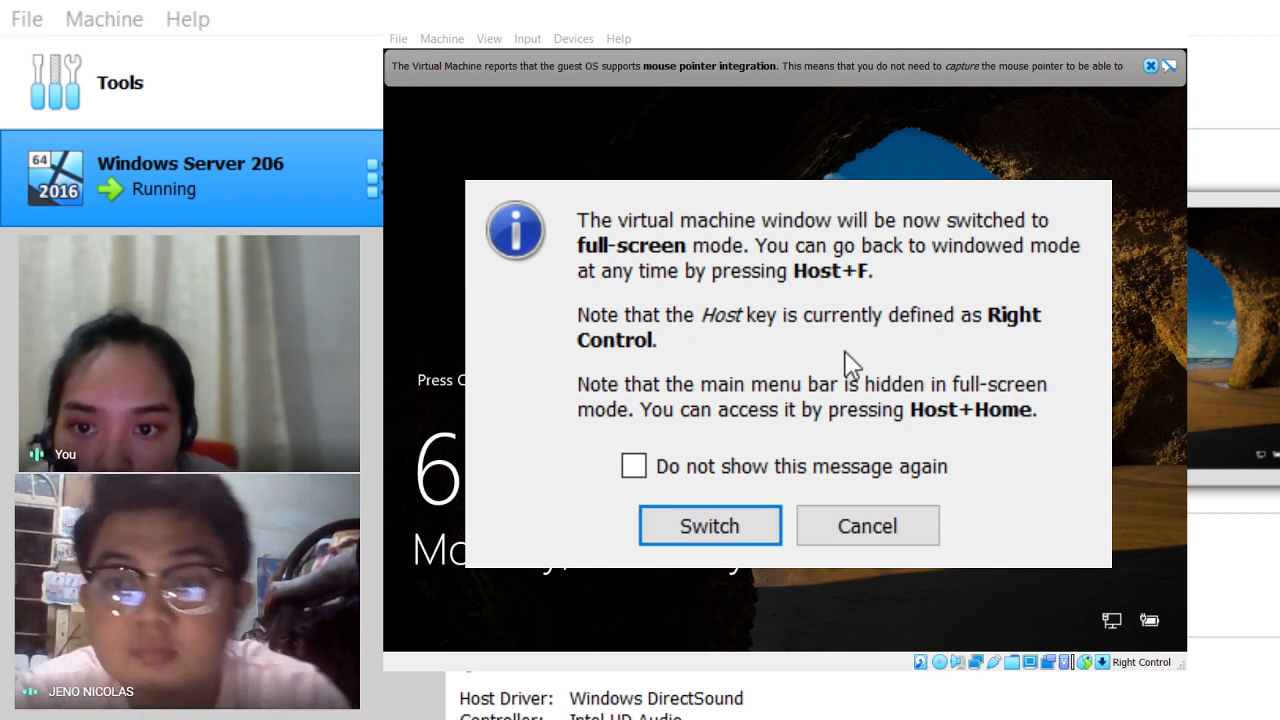
pyautogui.click(709, 538)
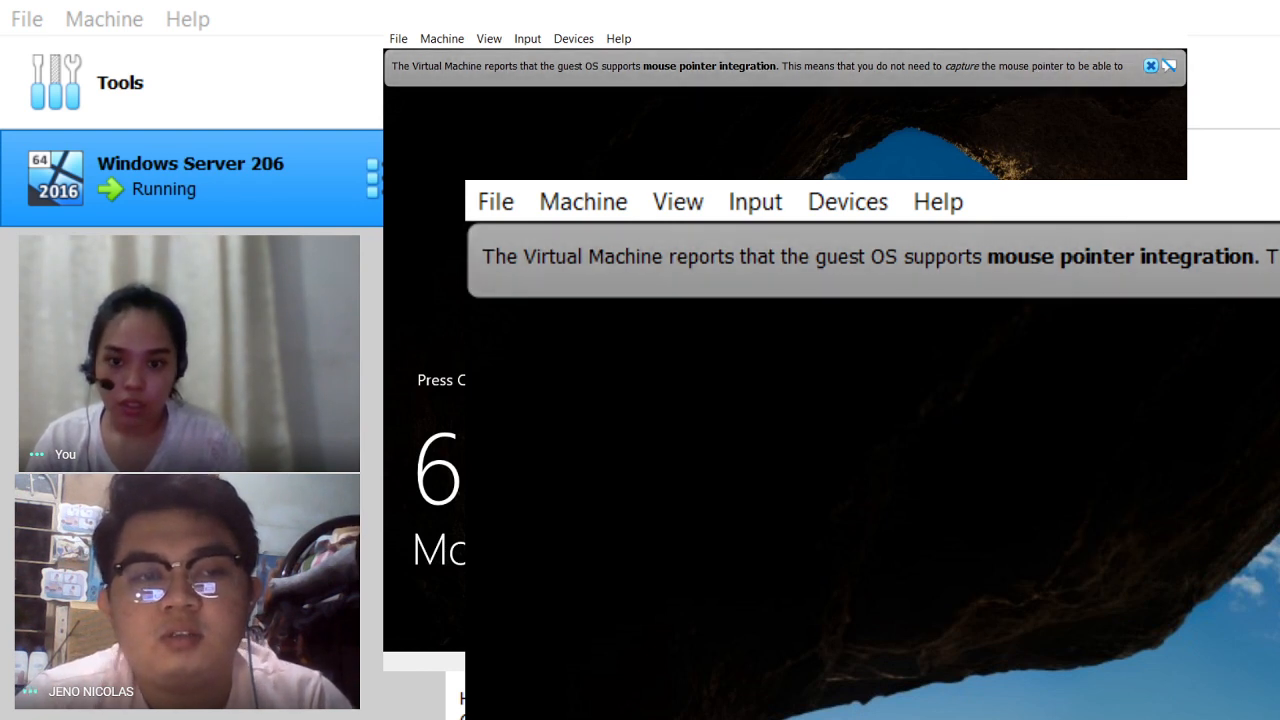
# Step: Refocus the VM and send Ctrl+Alt+Delete to reach the Administrator sign-in
pyautogui.hotkey('alt', 'Tab')
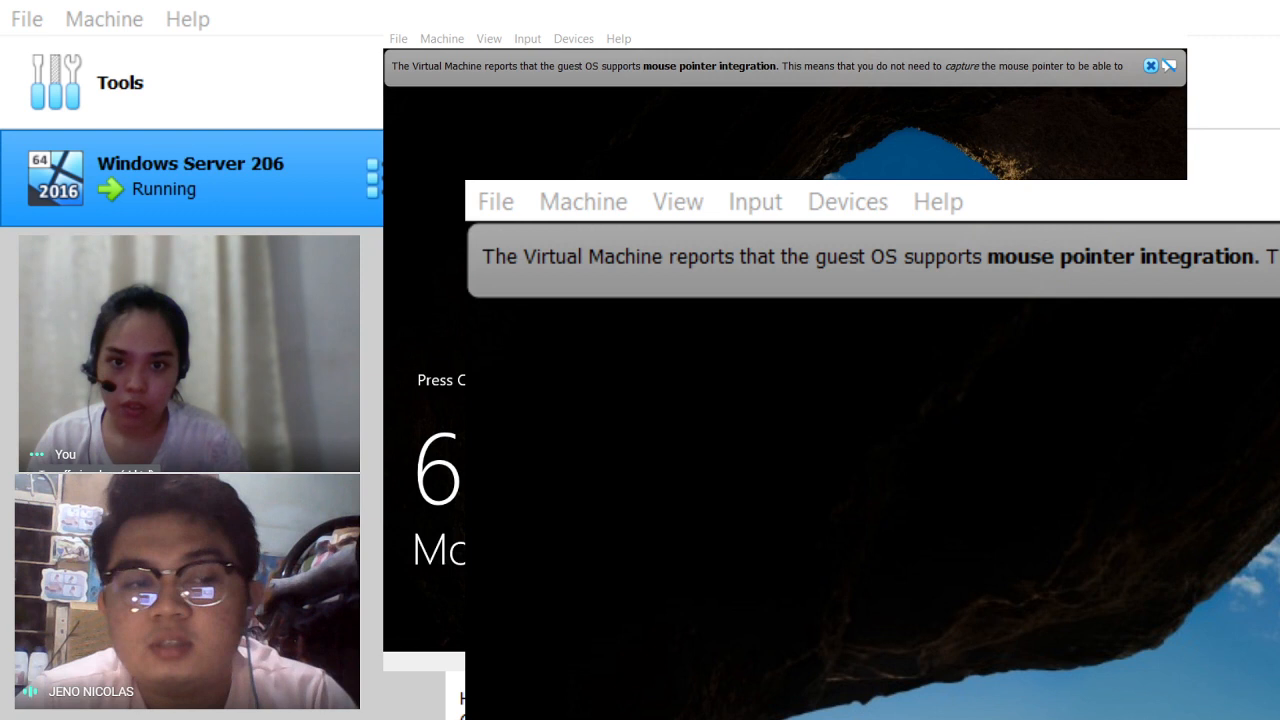
pyautogui.click(1039, 696)
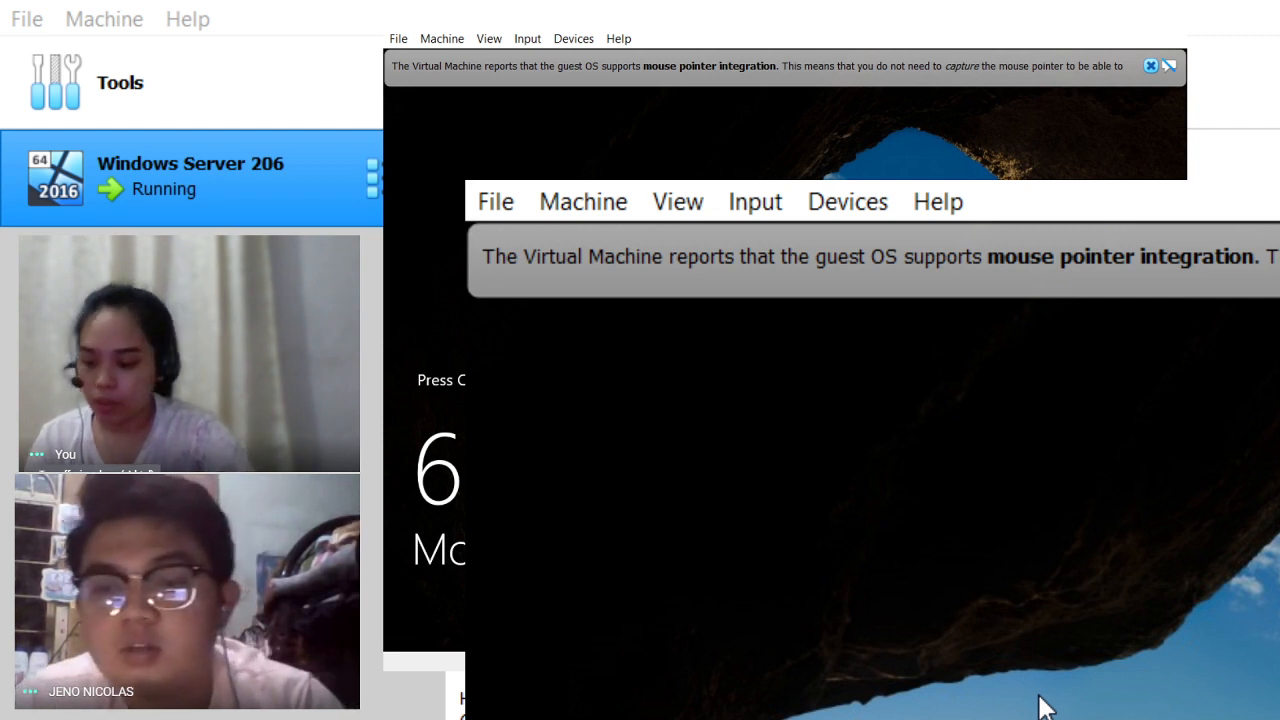
pyautogui.hotkey('ctrl', 'alt', 'Delete')
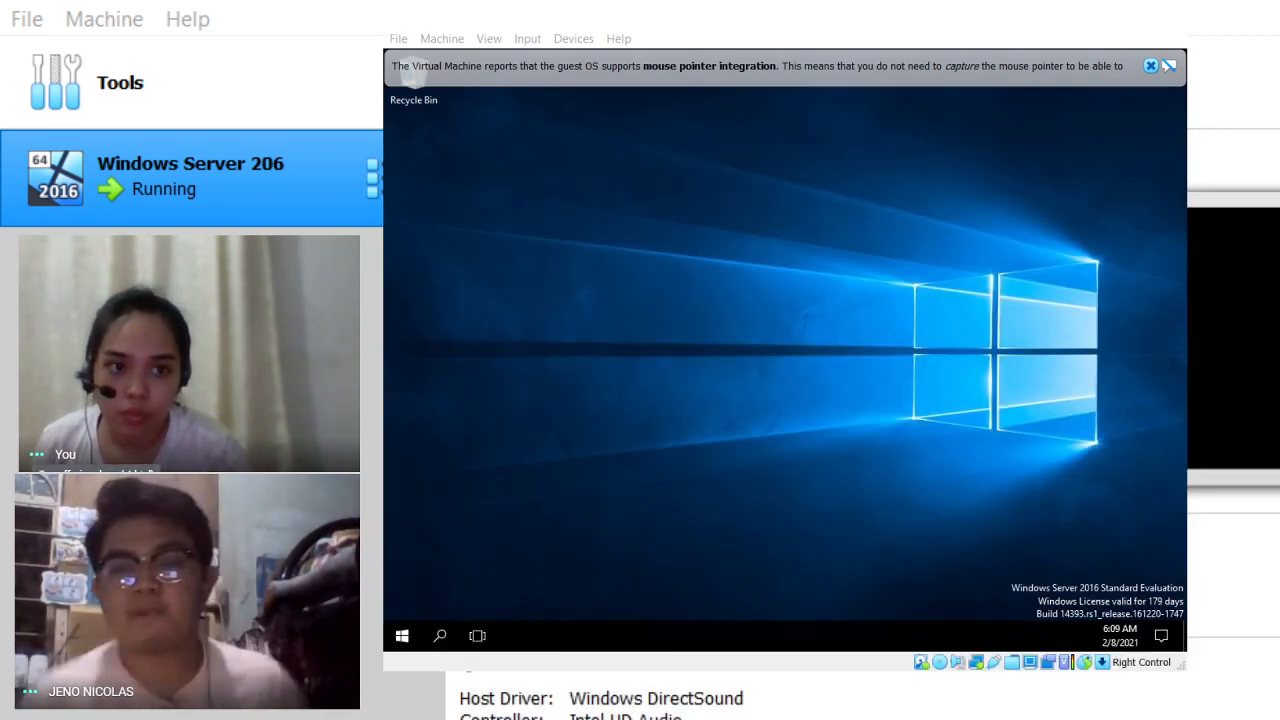
# Step: Focus the guest desktop and let Server Manager open on its Dashboard
pyautogui.click(709, 480)
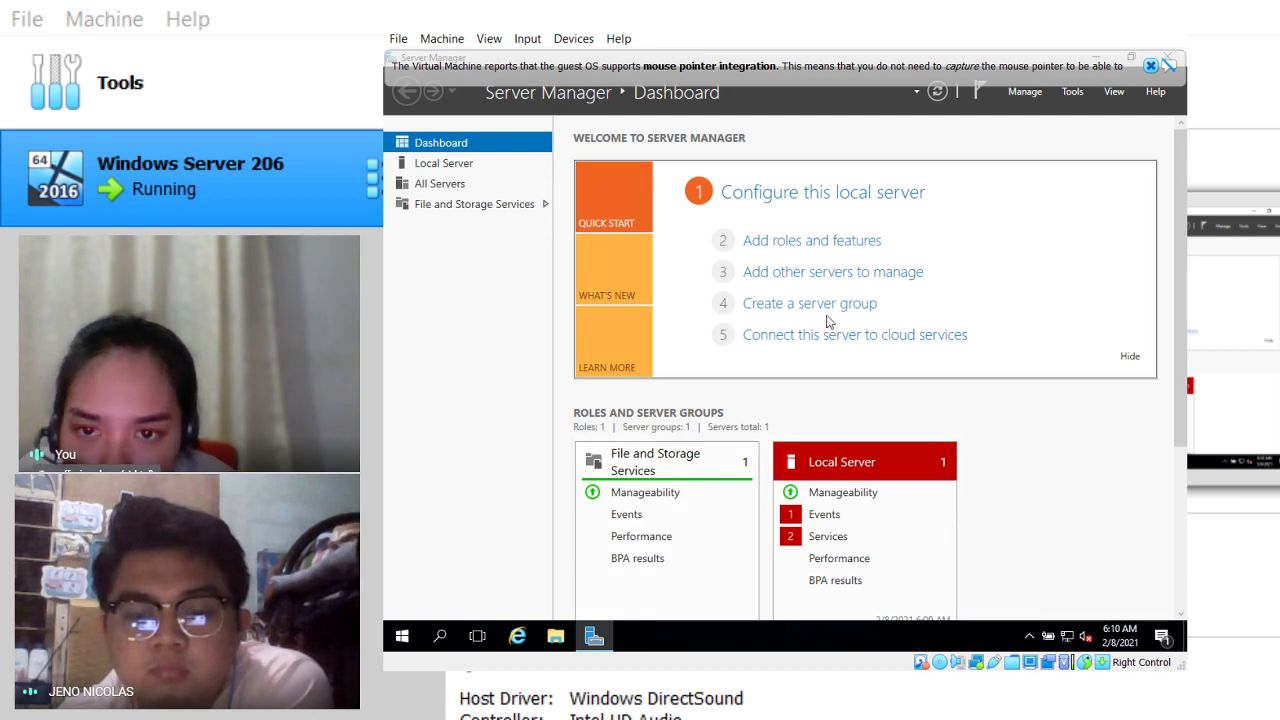
# Step: Go to the Local Server page and open System Properties via the Computer name link
pyautogui.click(452, 168)
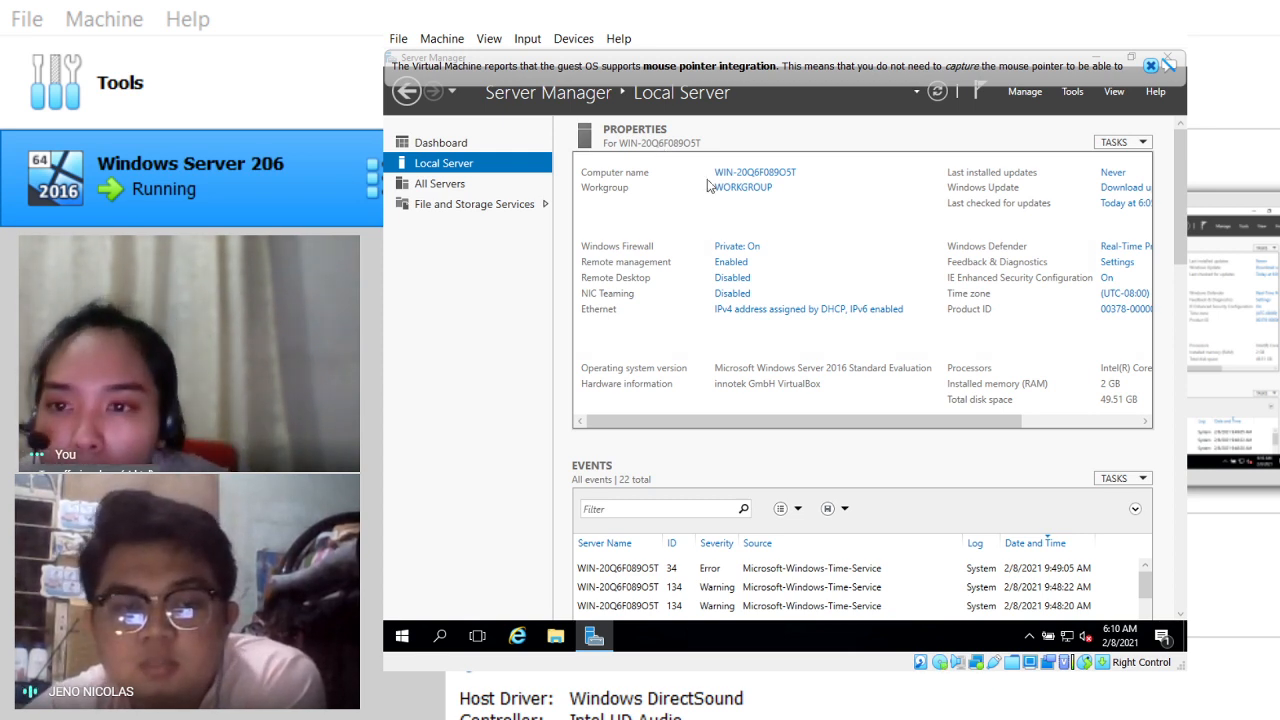
pyautogui.click(737, 178)
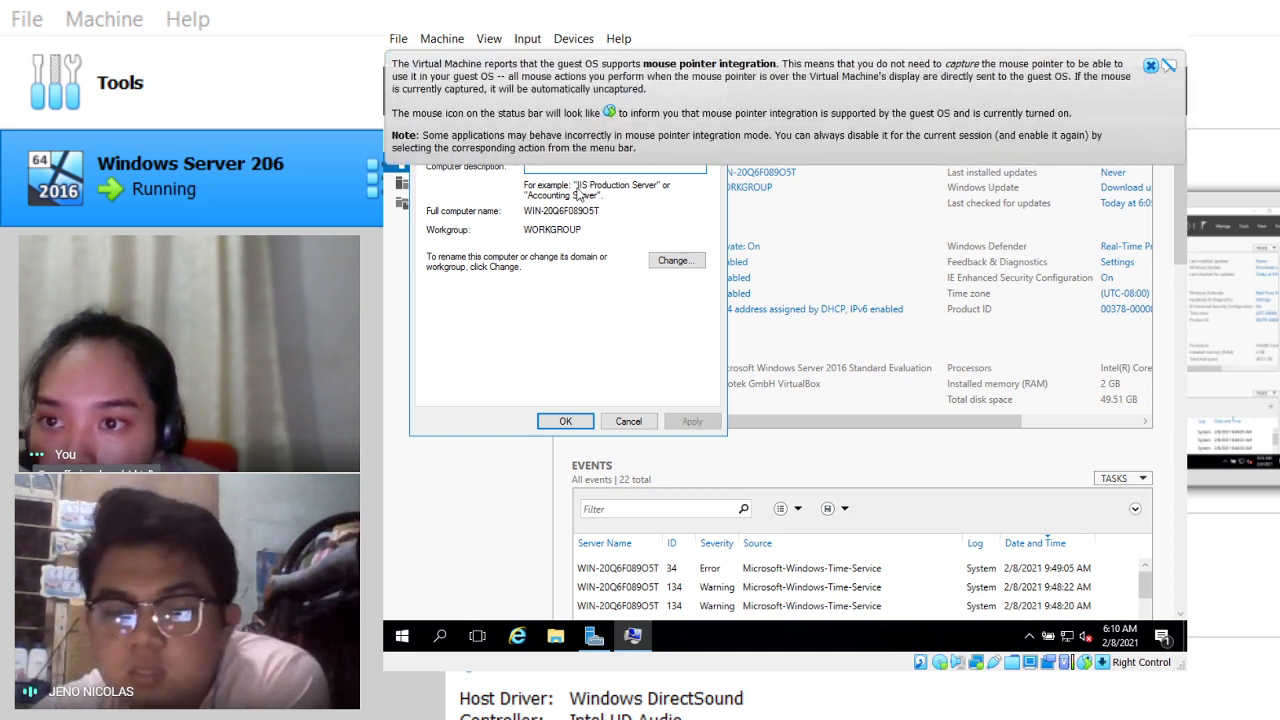
# Step: Enter PHDCADC-PVNI01 as the computer description and confirm it with OK
pyautogui.click(1150, 66)
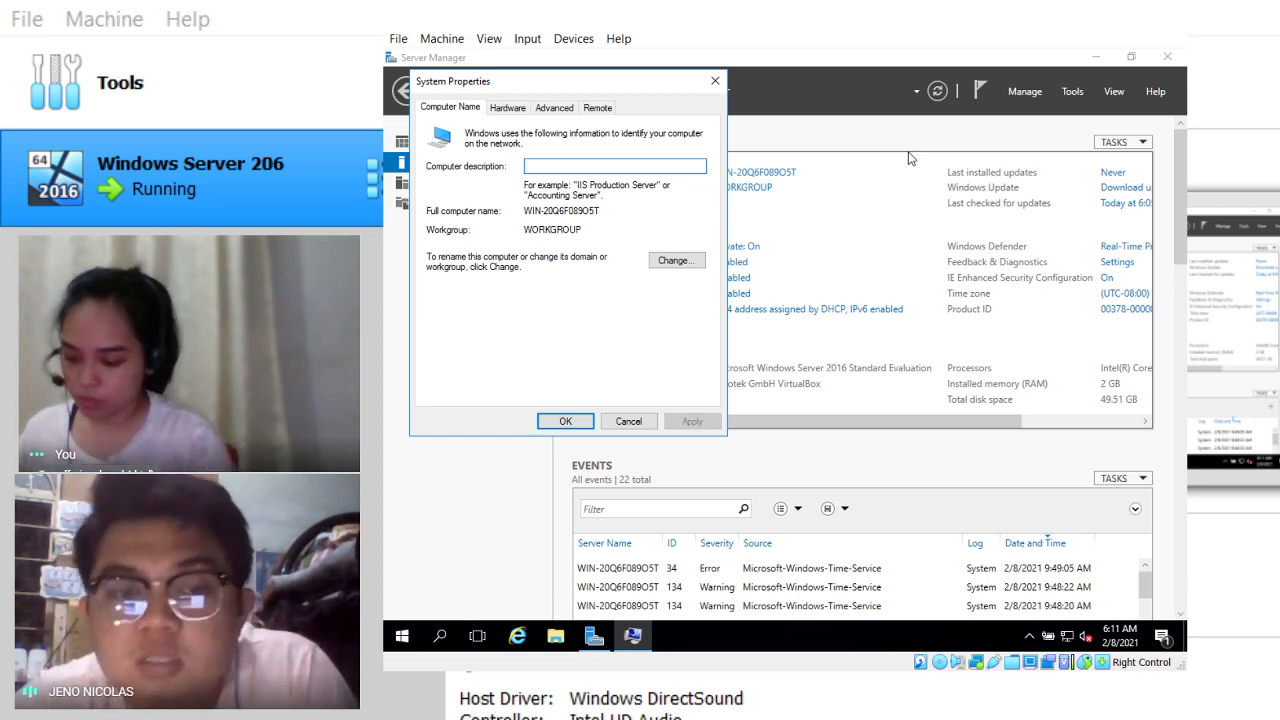
pyautogui.write('PH')
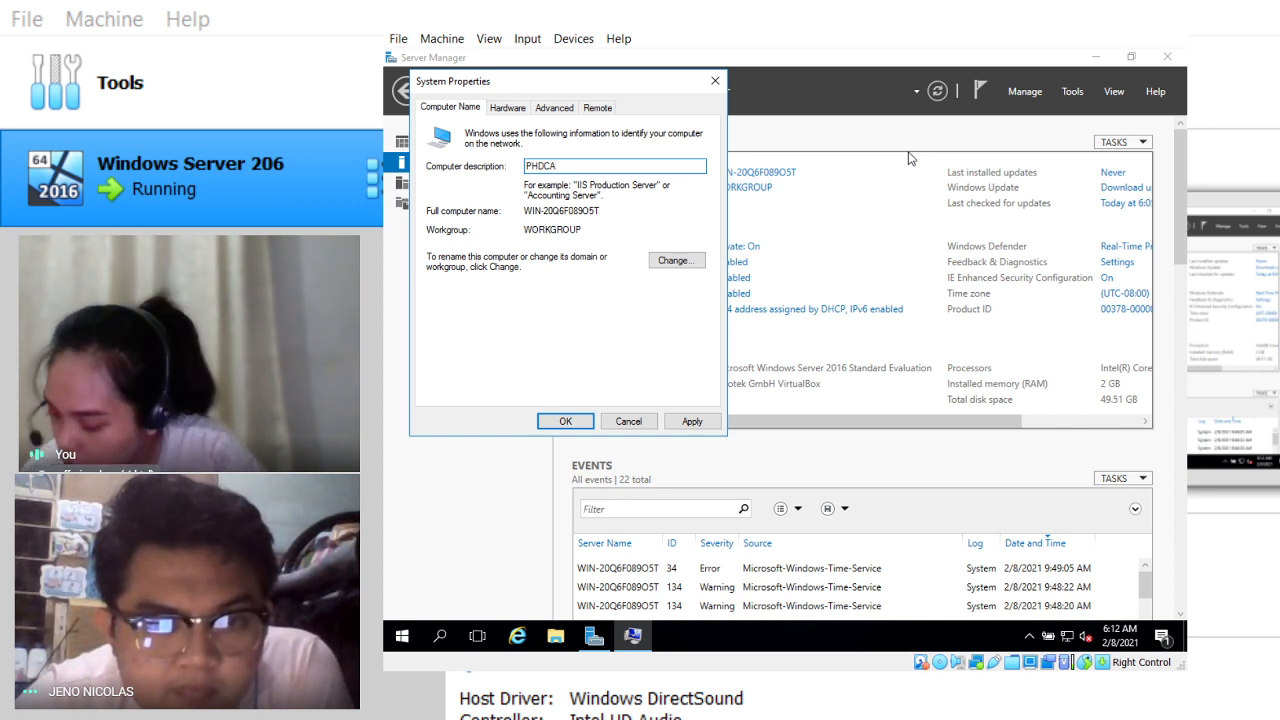
pyautogui.write('DC')
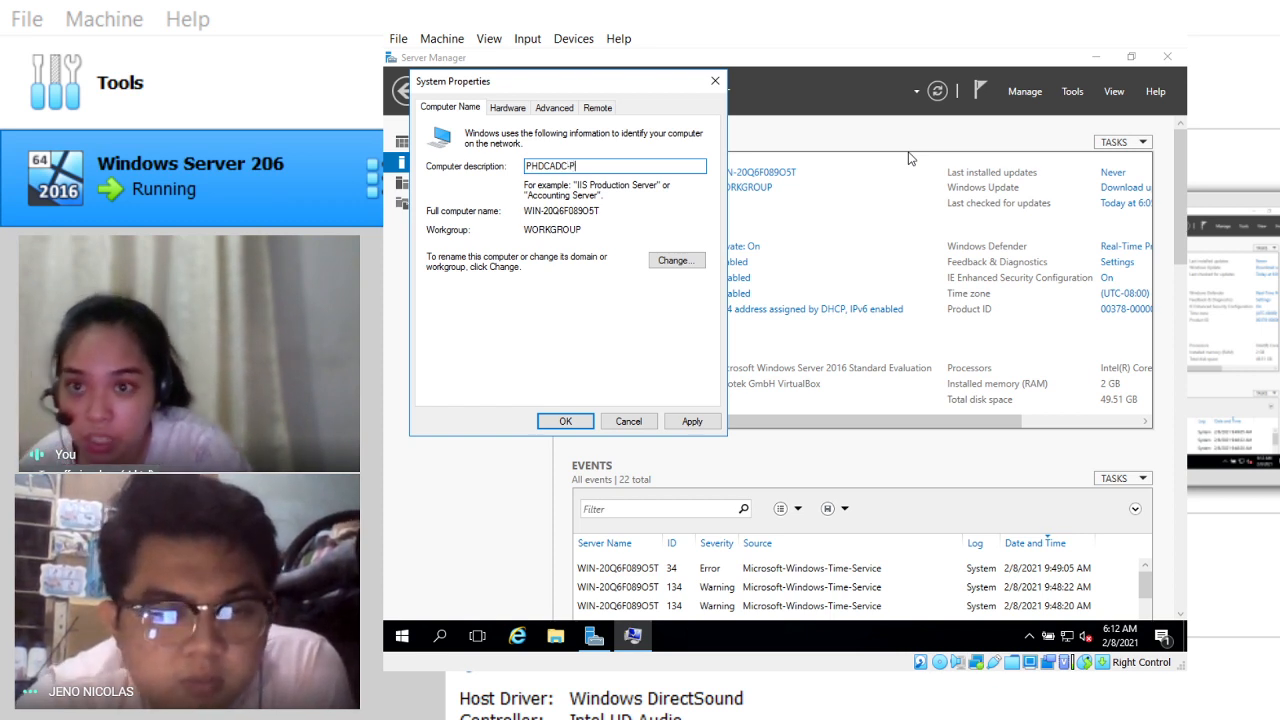
pyautogui.write('-P')
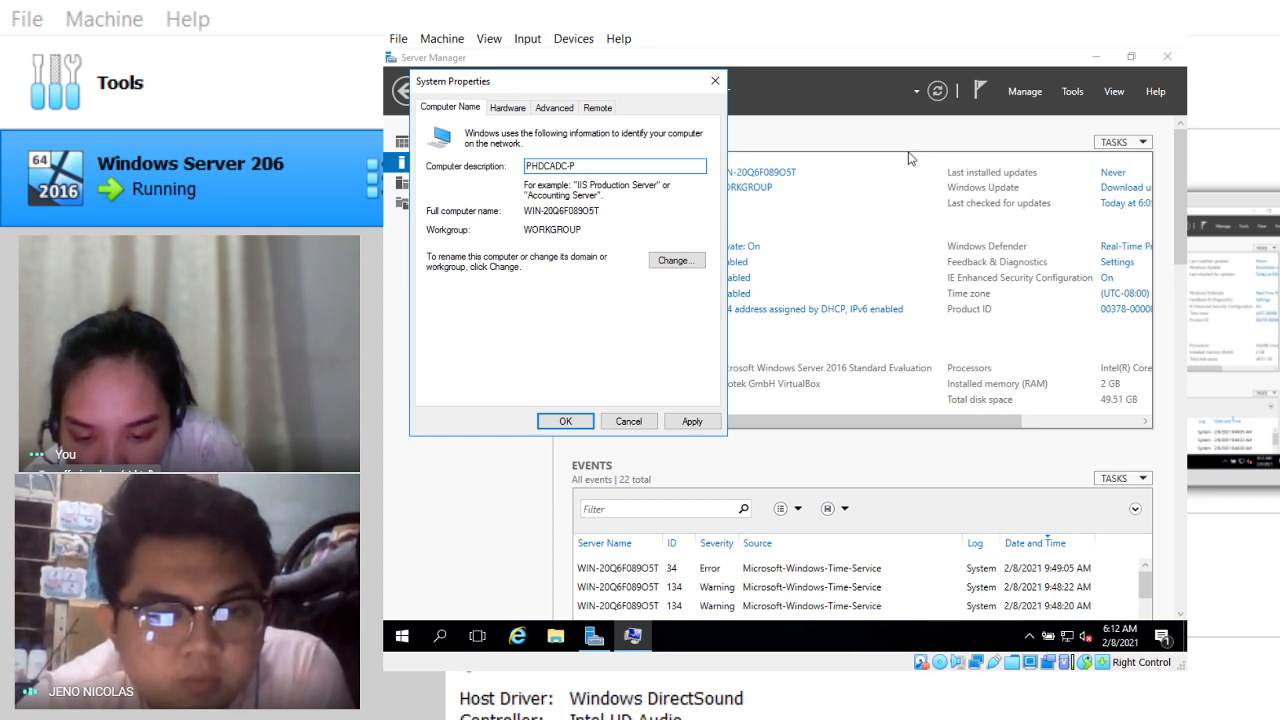
pyautogui.write('V')
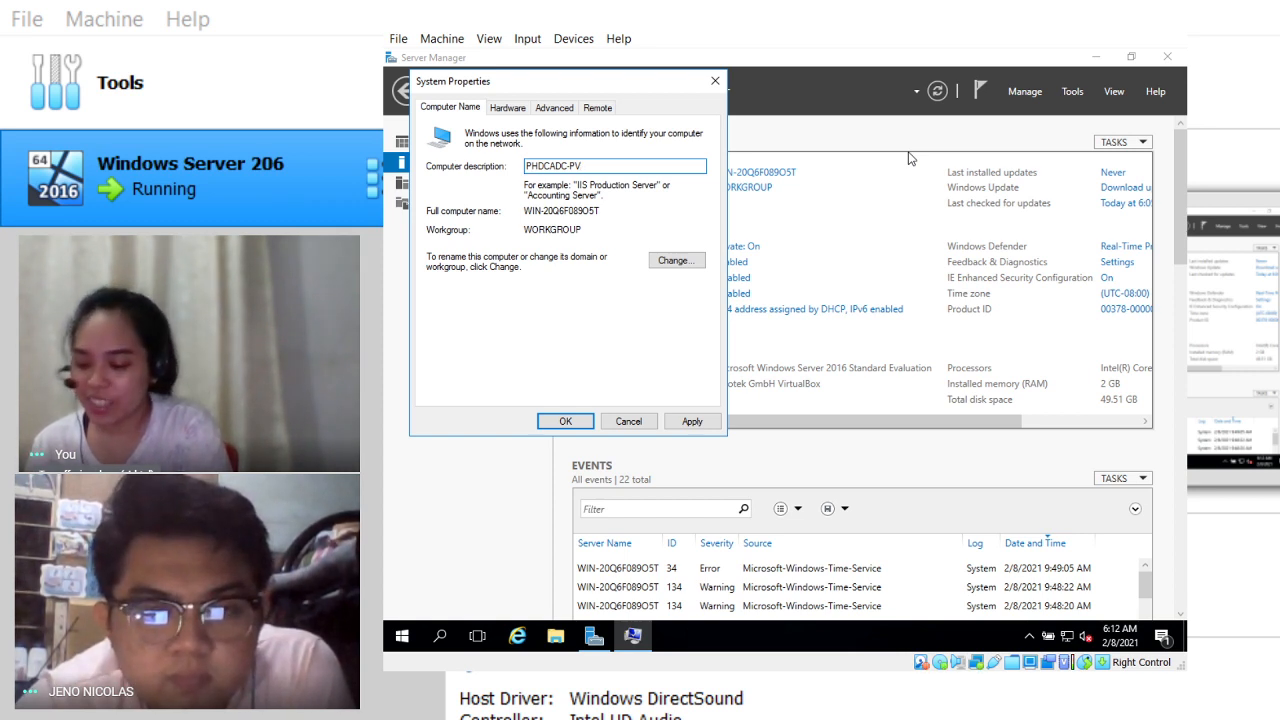
pyautogui.write('NI0')
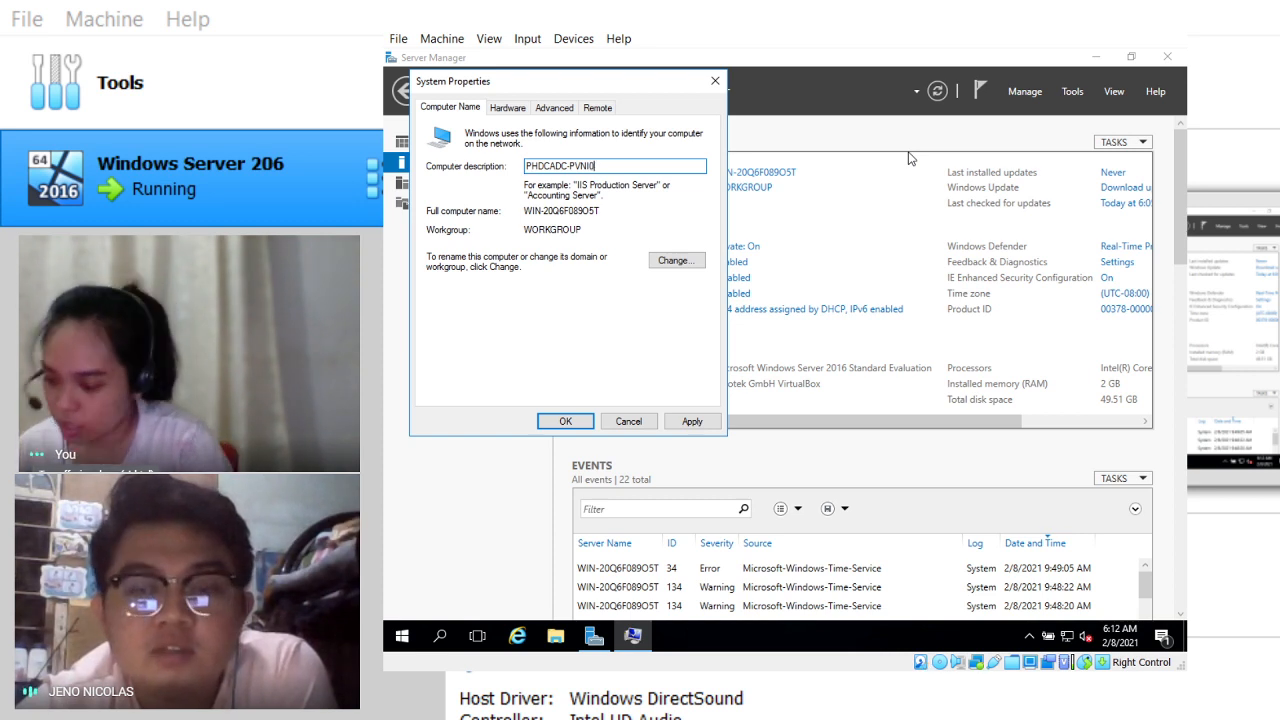
pyautogui.write('1')
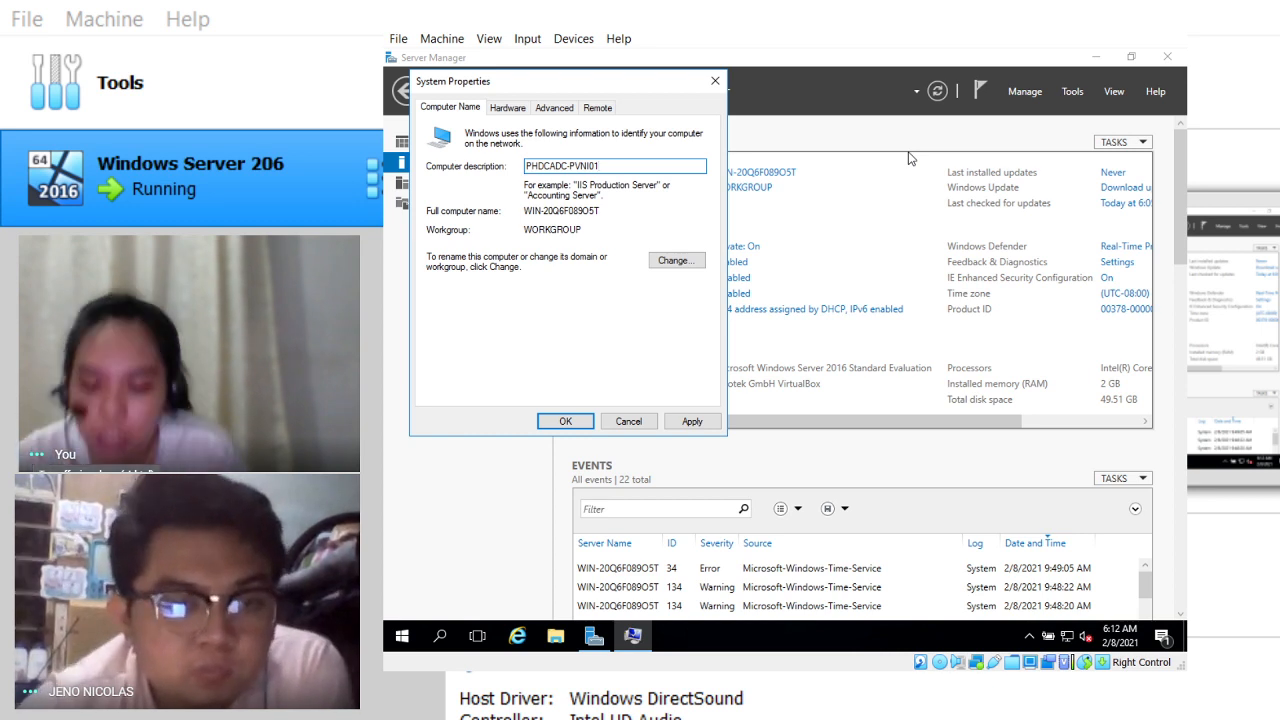
pyautogui.click(565, 421)
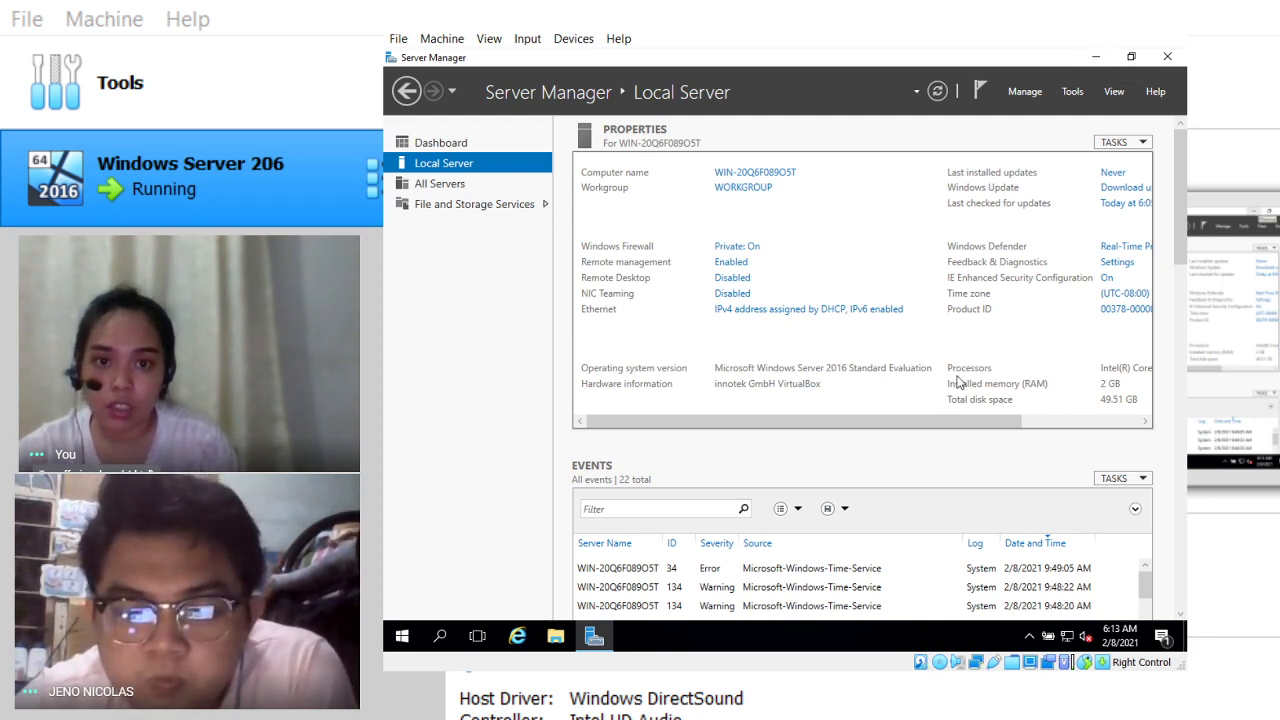
pyautogui.moveTo(1178, 200); pyautogui.dragTo(1178, 146)
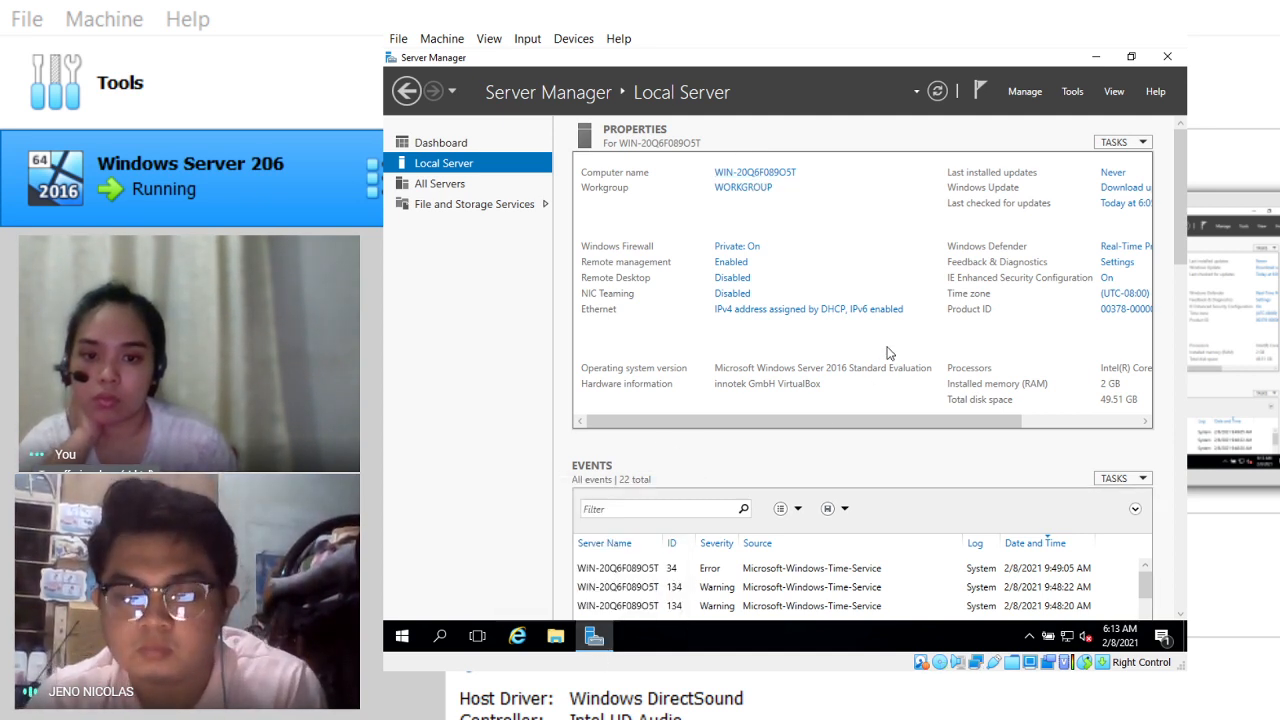
pyautogui.scroll(-1, 809, 474)
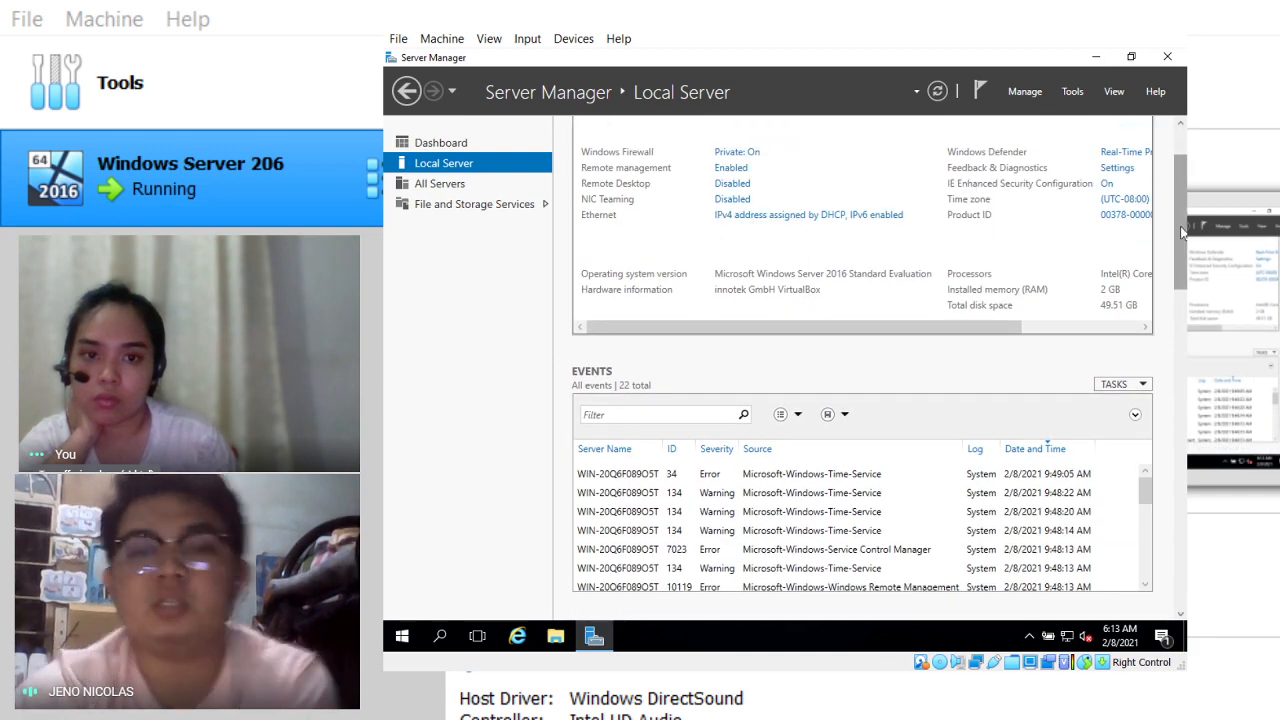
pyautogui.scroll(-10, 1177, 405)
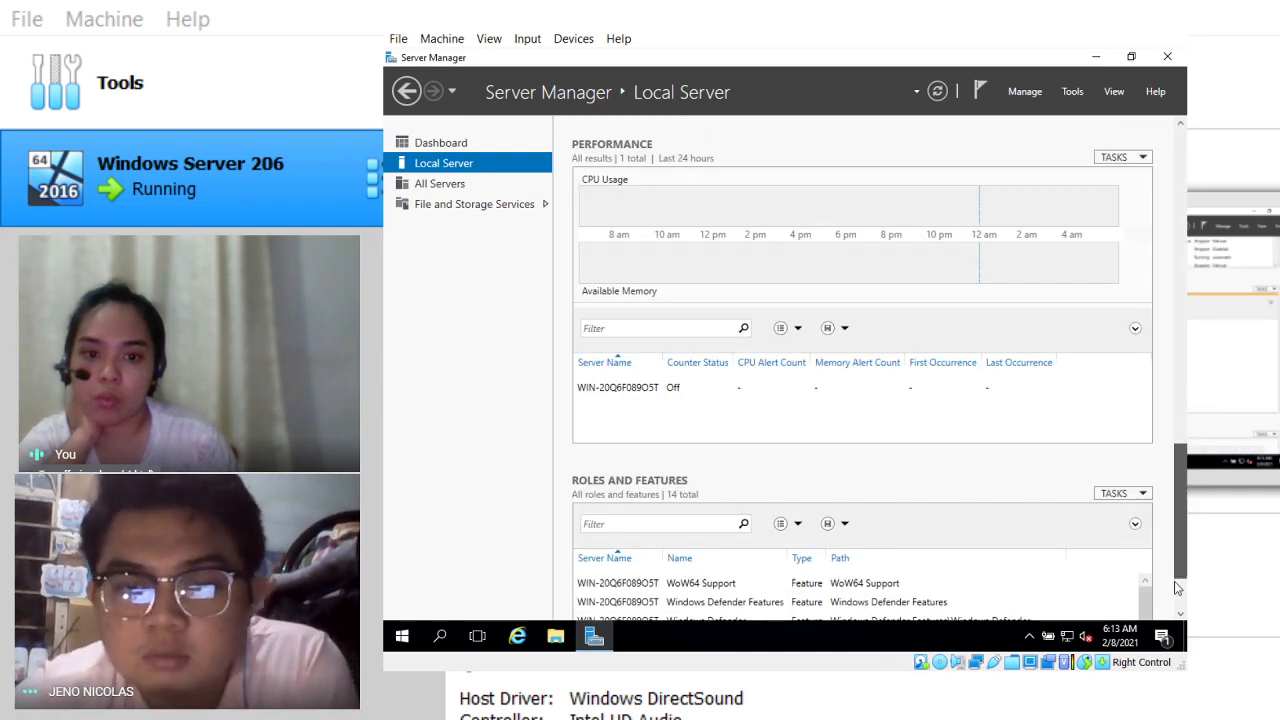
pyautogui.moveTo(1172, 596); pyautogui.dragTo(1180, 177)
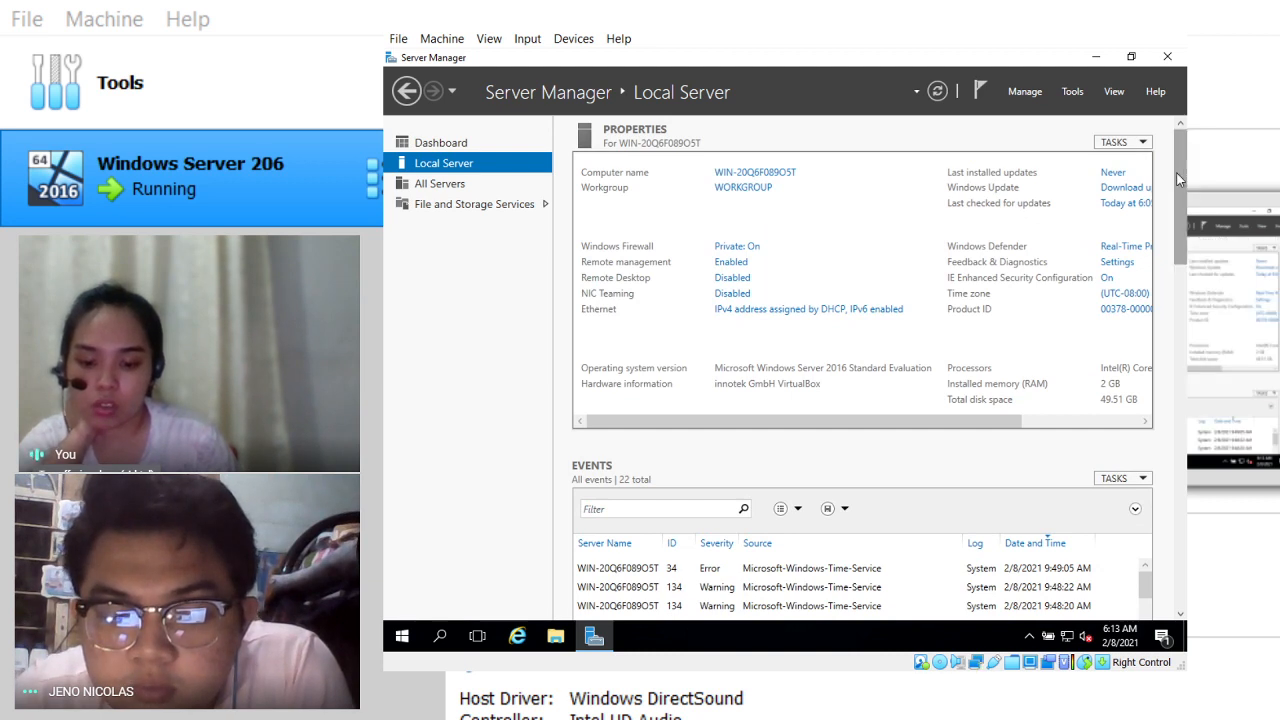
# Step: Reopen System Properties, cancel the rename window, then erase the computer description text
pyautogui.click(756, 173)
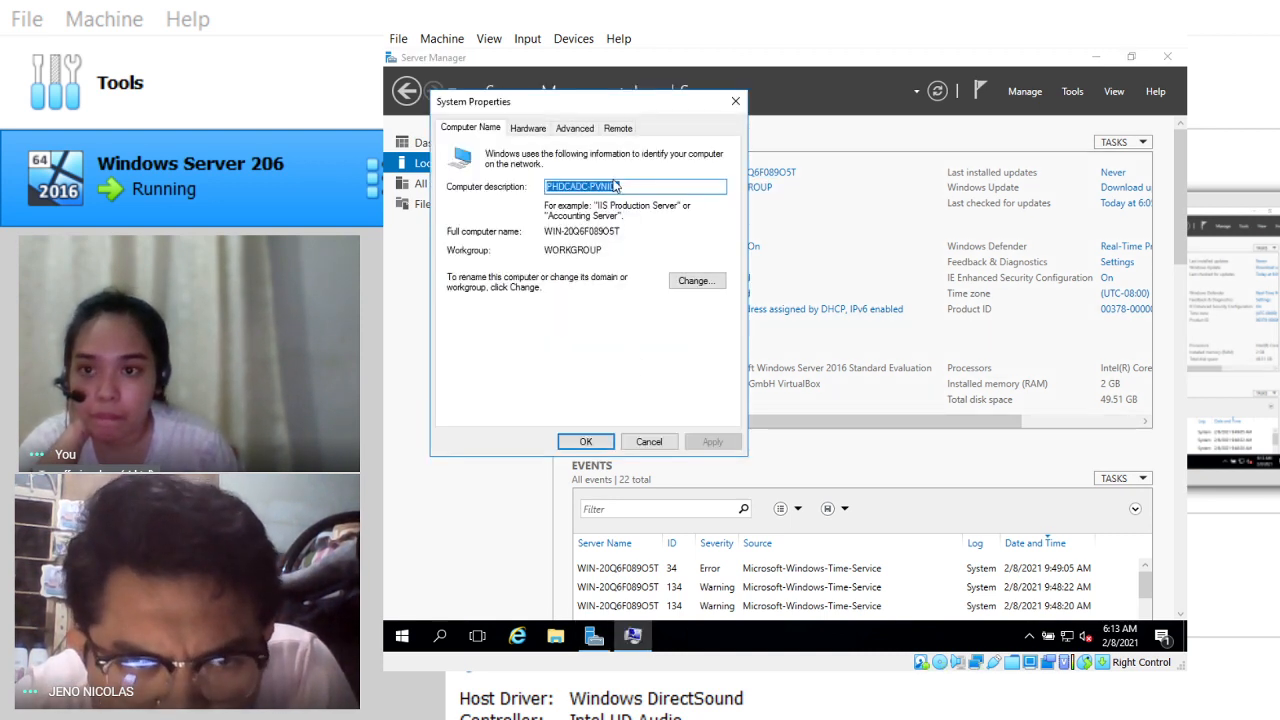
pyautogui.click(641, 185)
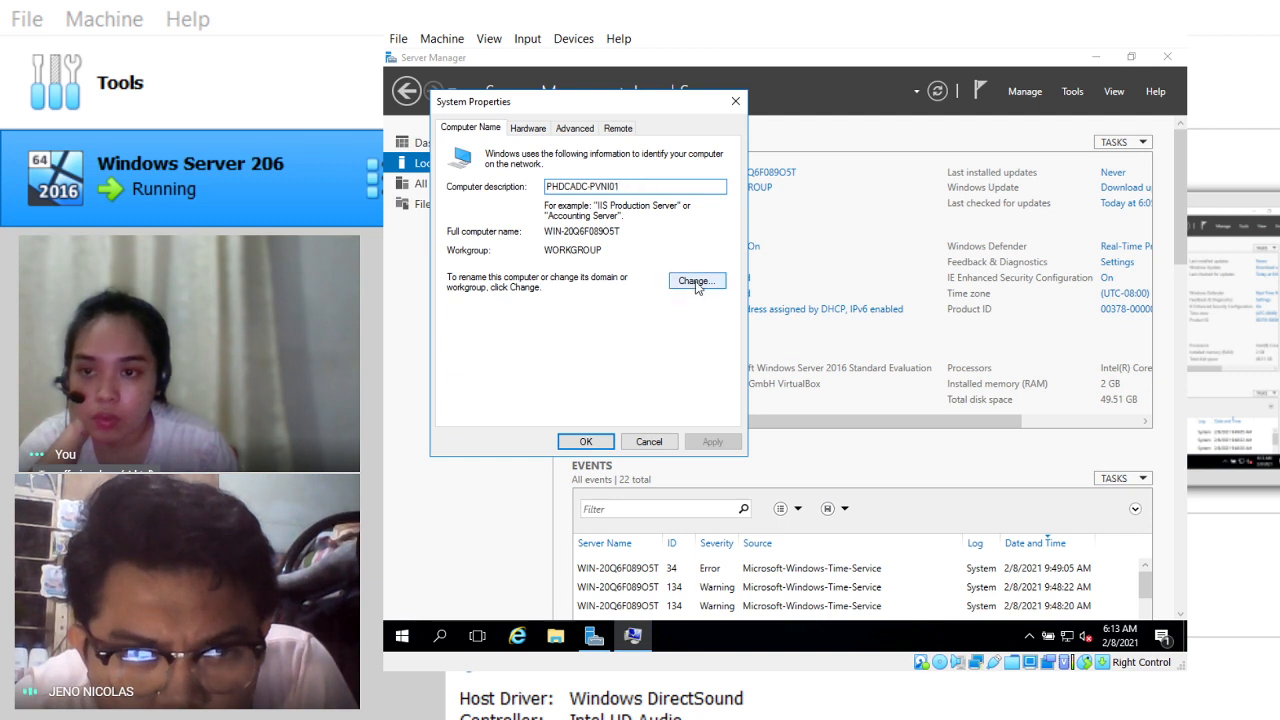
pyautogui.click(697, 284)
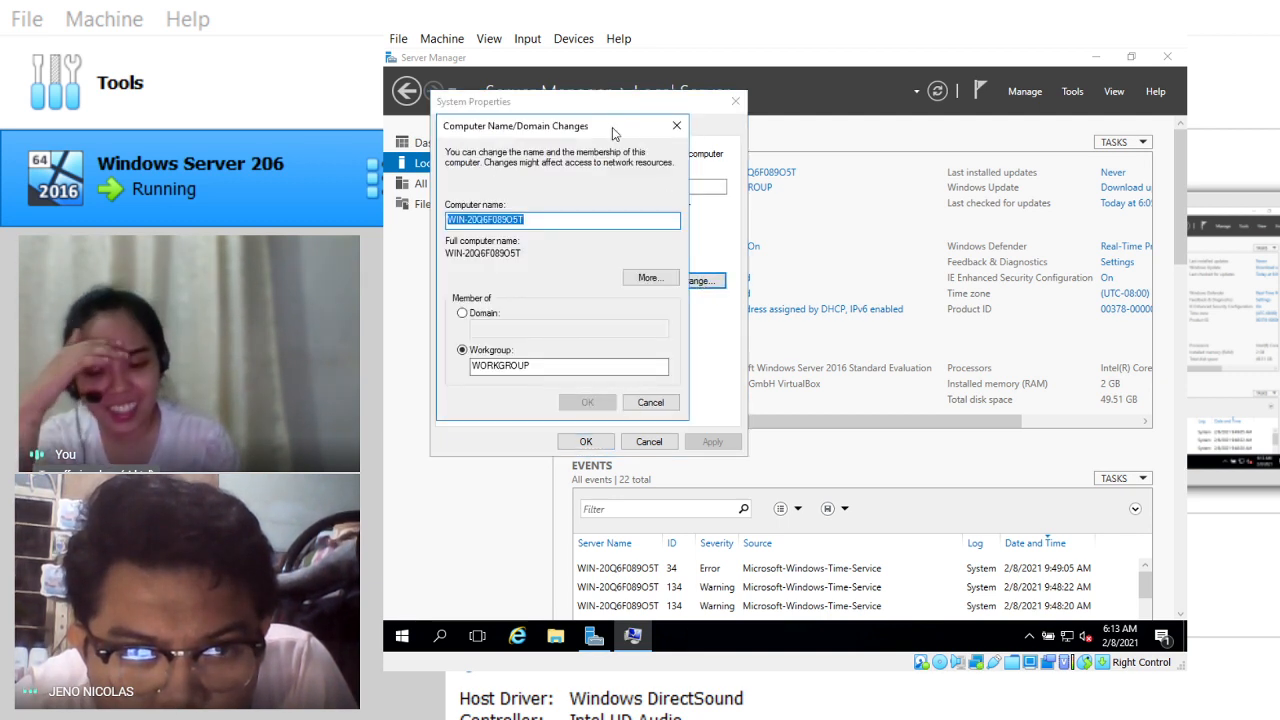
pyautogui.moveTo(612, 127); pyautogui.dragTo(704, 241)
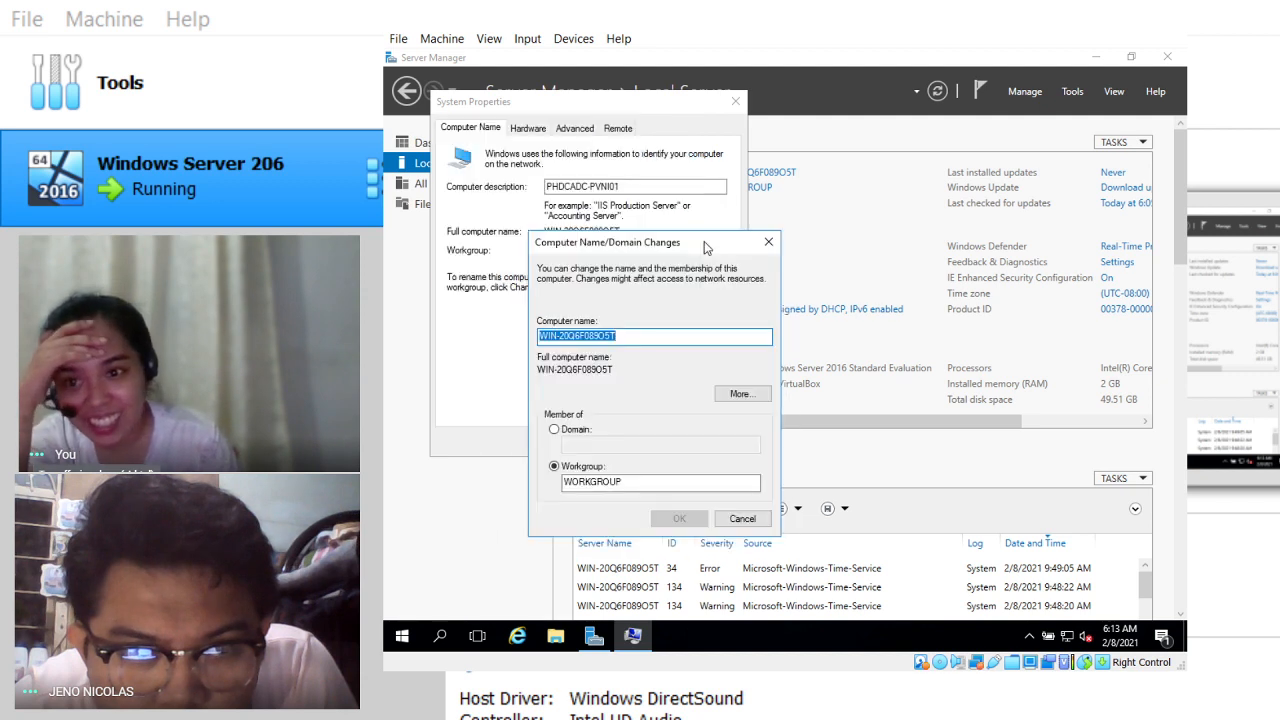
pyautogui.click(628, 187)
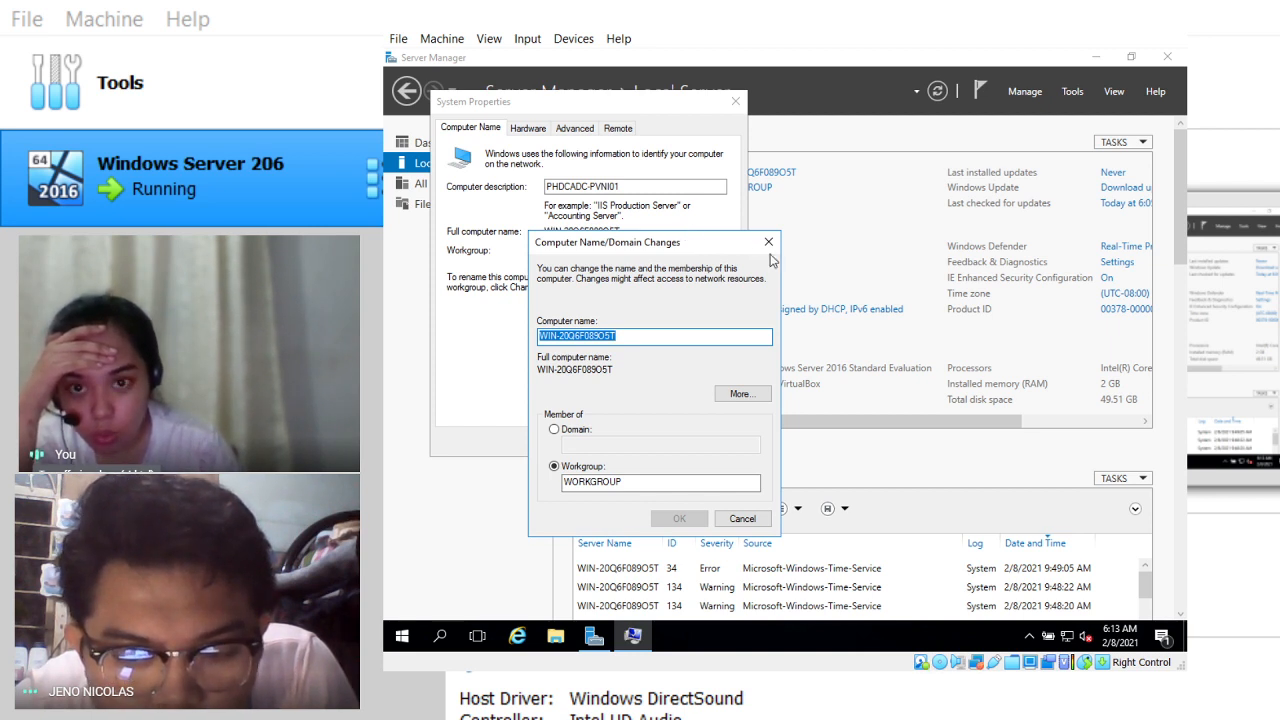
pyautogui.click(741, 518)
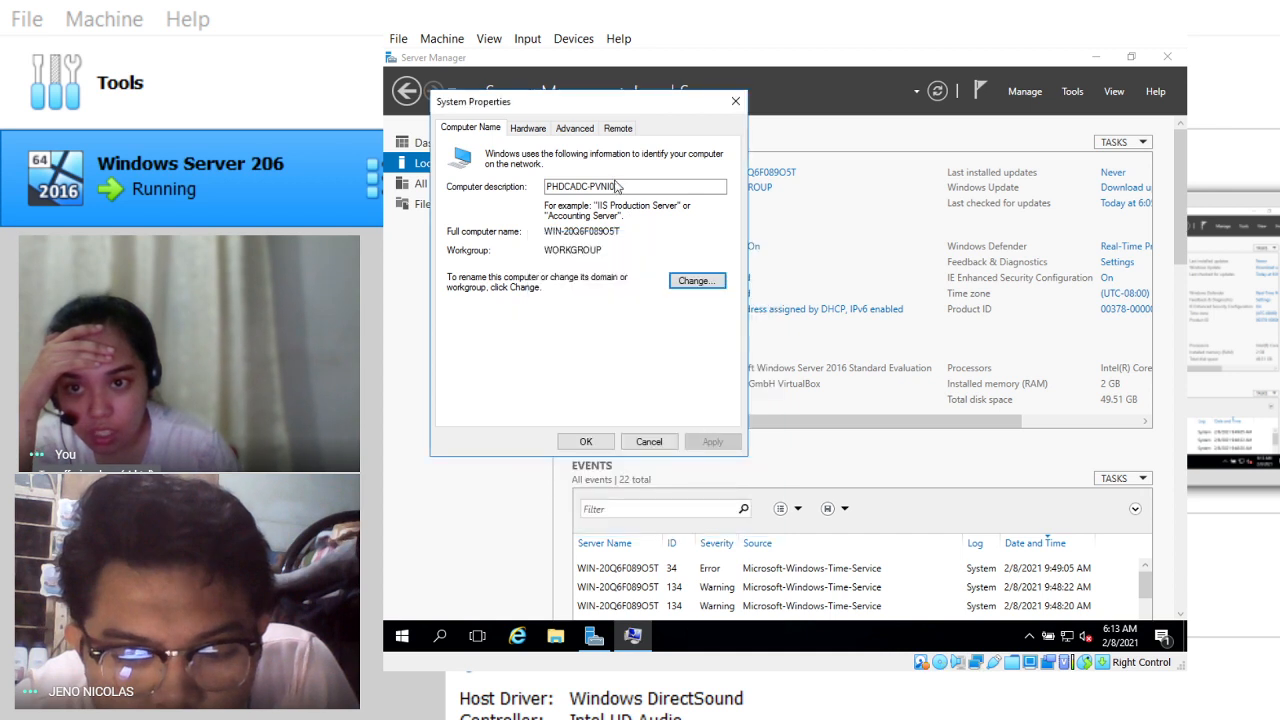
pyautogui.moveTo(621, 187); pyautogui.dragTo(535, 190)
pyautogui.hotkey('ctrl', 'c')
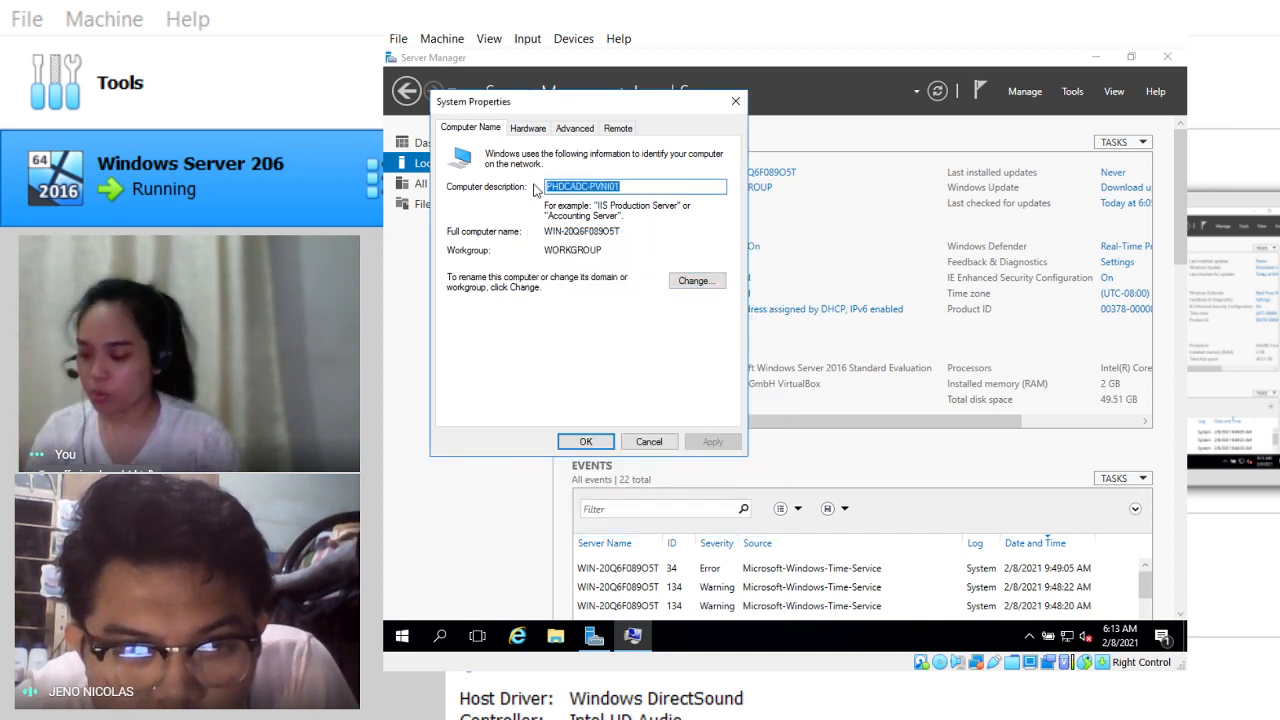
pyautogui.press('BackSpace')
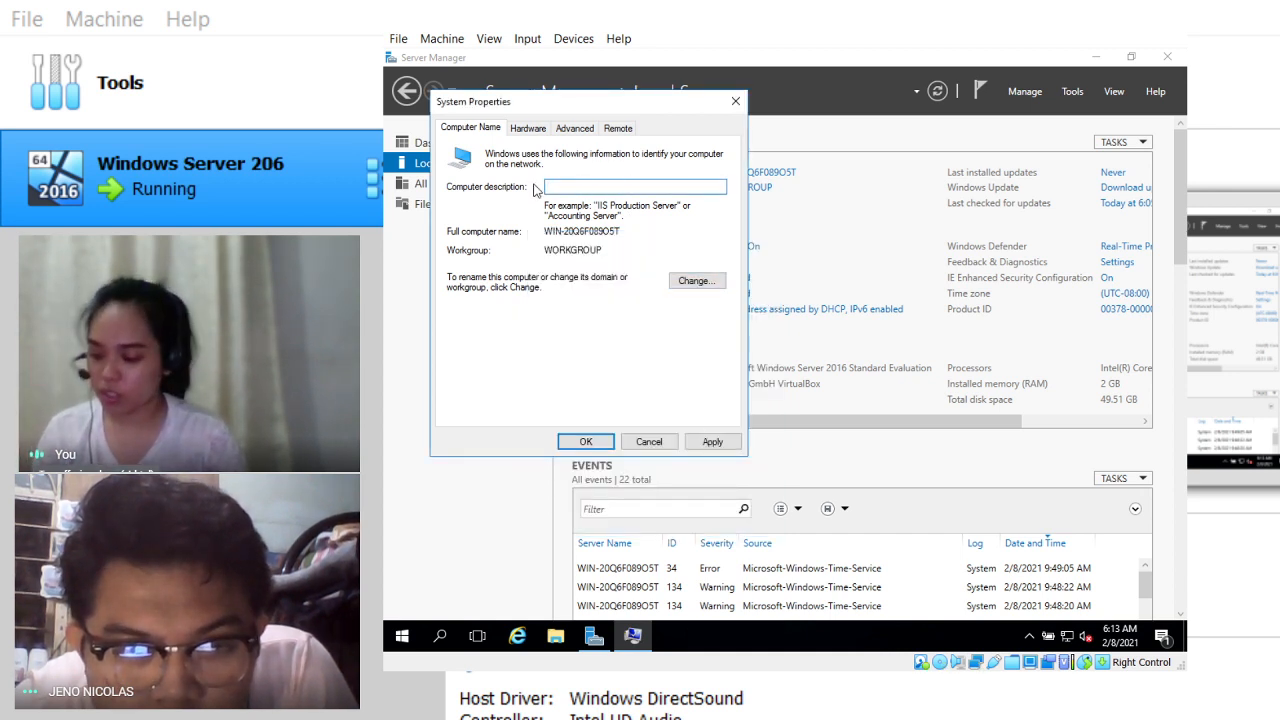
# Step: Rename the computer to PHDCADC-PVNI01 and apply it, accepting the restart-required notice
pyautogui.click(694, 280)
pyautogui.hotkey('ctrl', 'v')
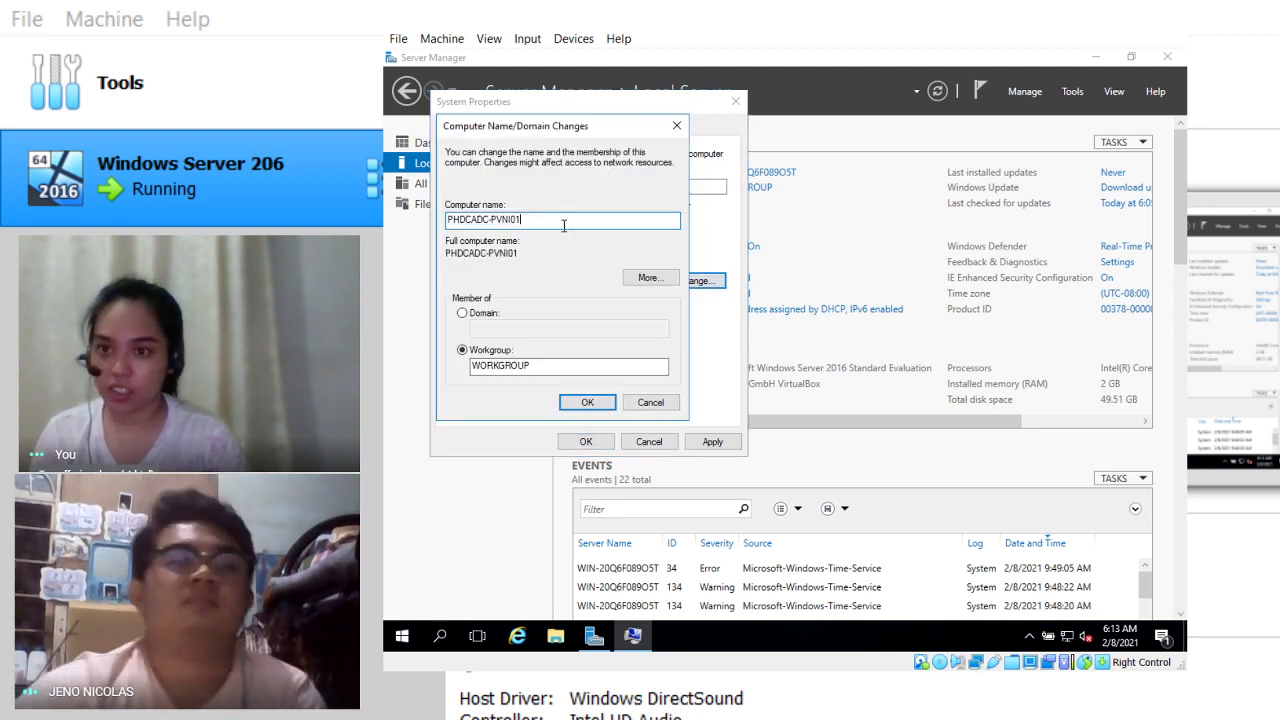
pyautogui.click(600, 401)
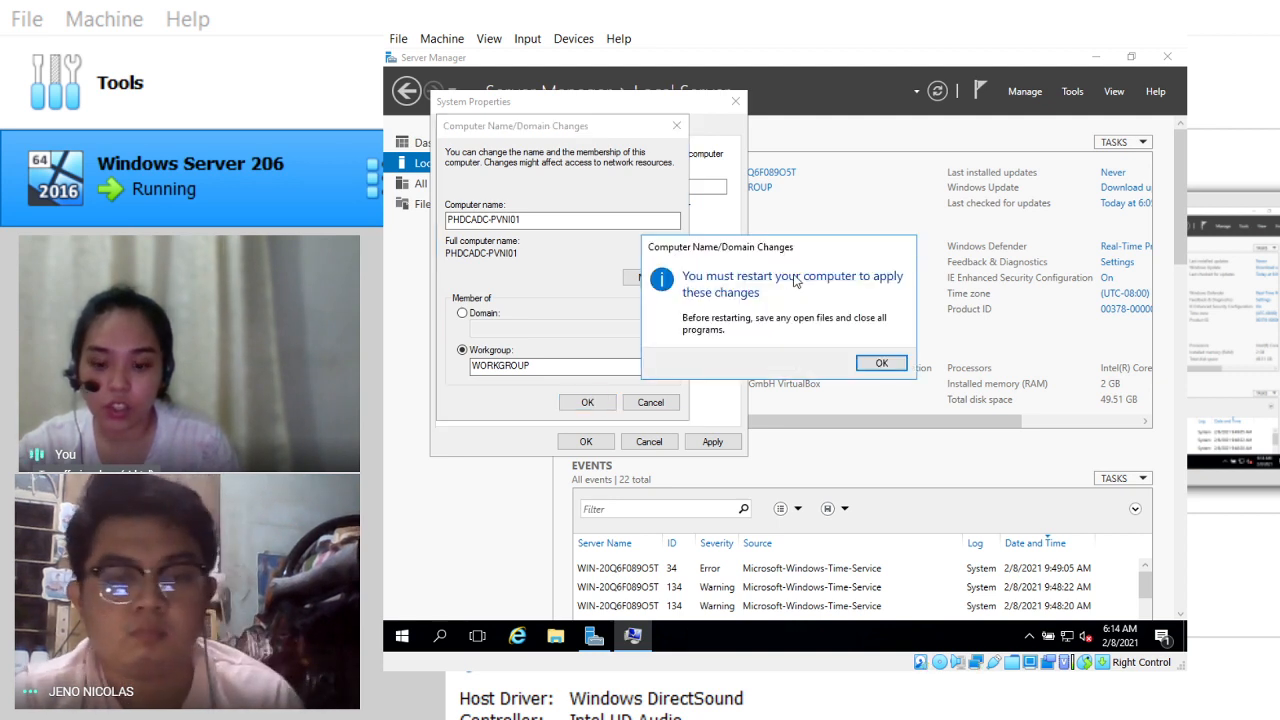
pyautogui.click(882, 363)
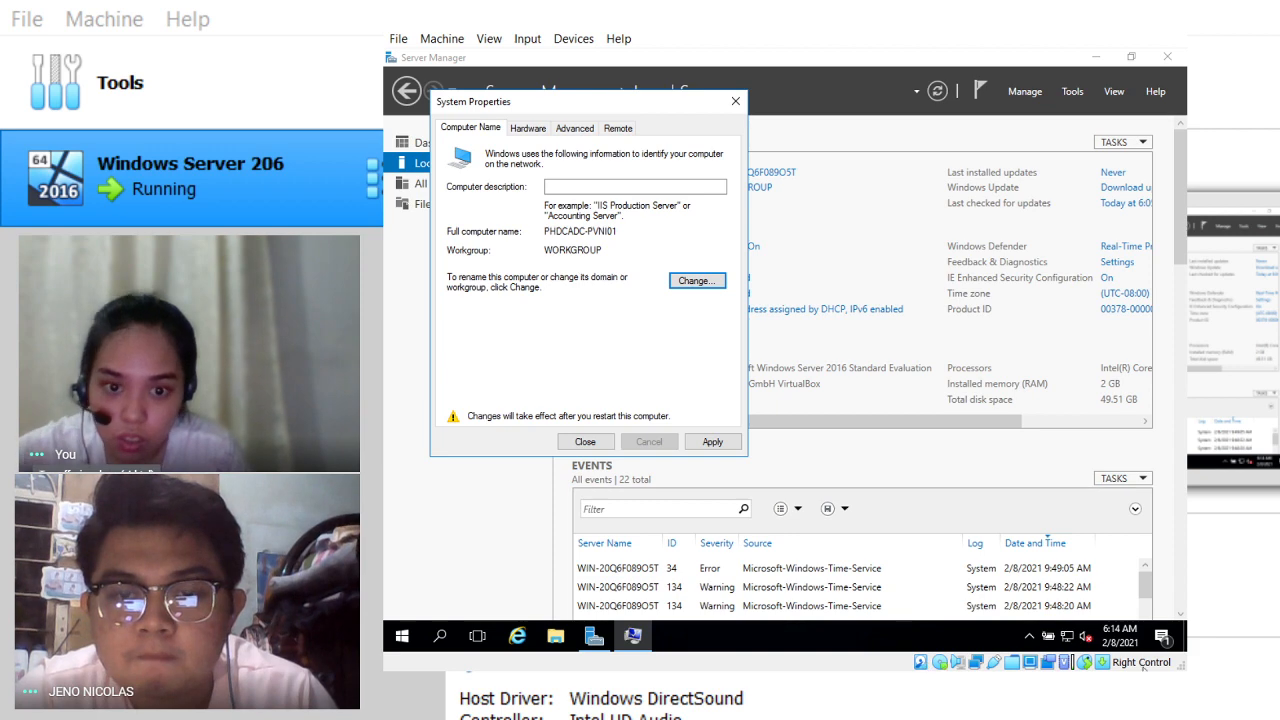
pyautogui.moveTo(1184, 667); pyautogui.dragTo(1221, 697)
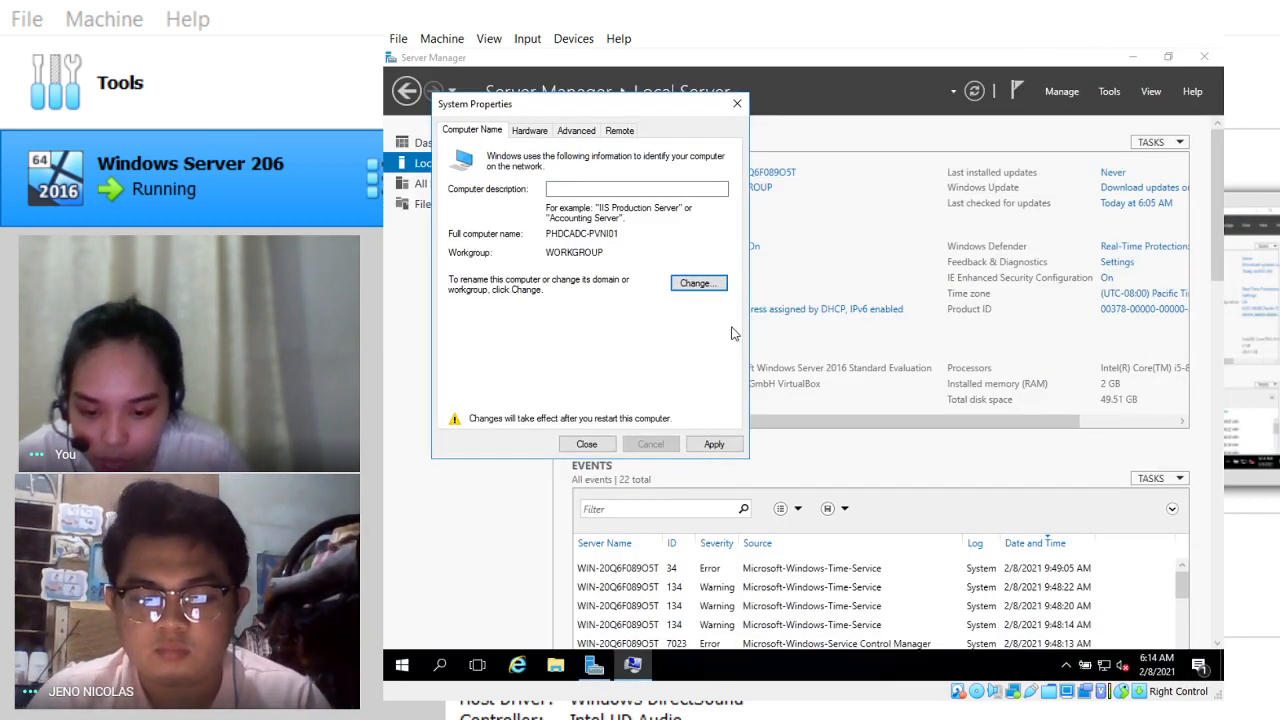
pyautogui.click(714, 445)
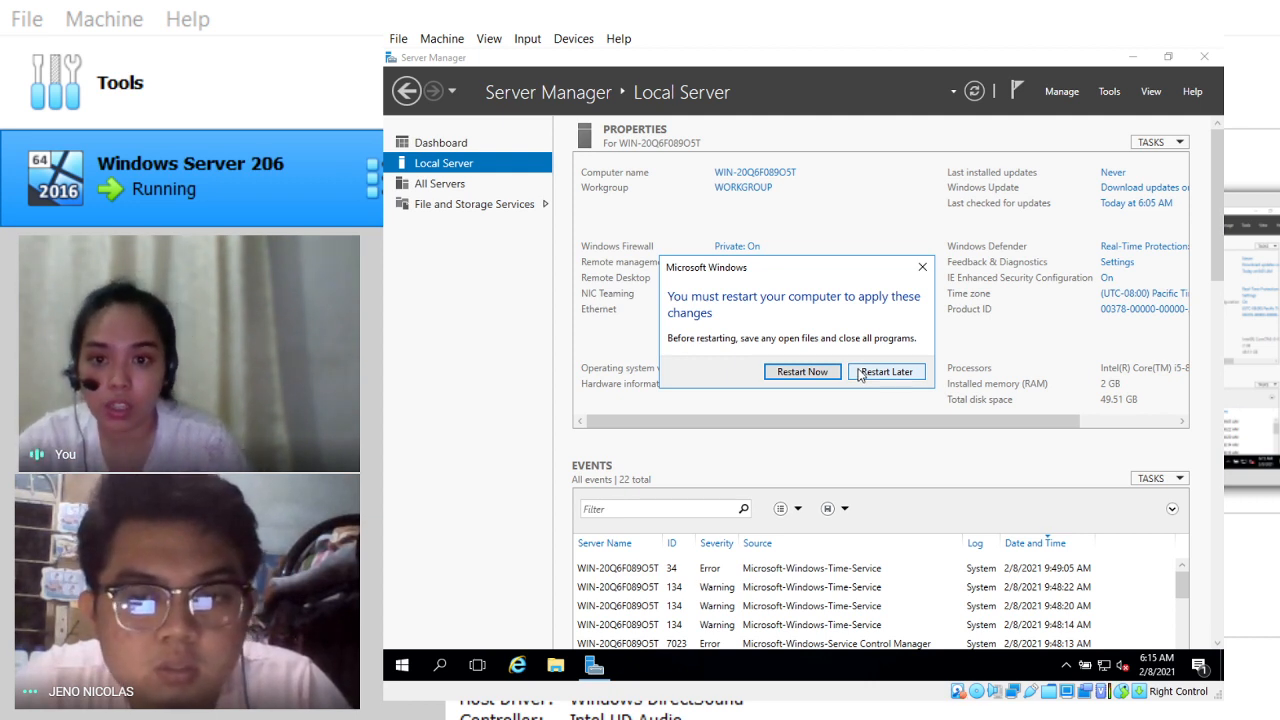
# Step: Choose Restart Later on the Windows restart prompt
pyautogui.click(885, 371)
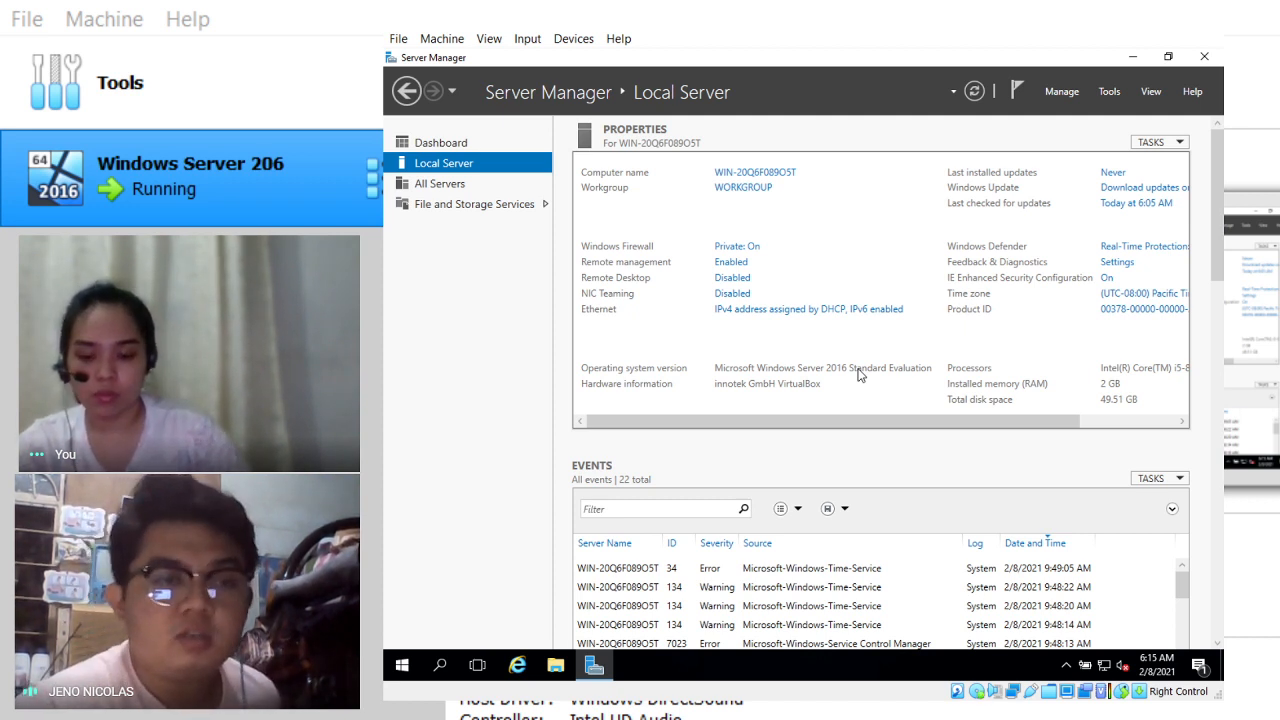
# Step: Open Network and Sharing Center from the taskbar network icon's menu
pyautogui.click(1107, 671)
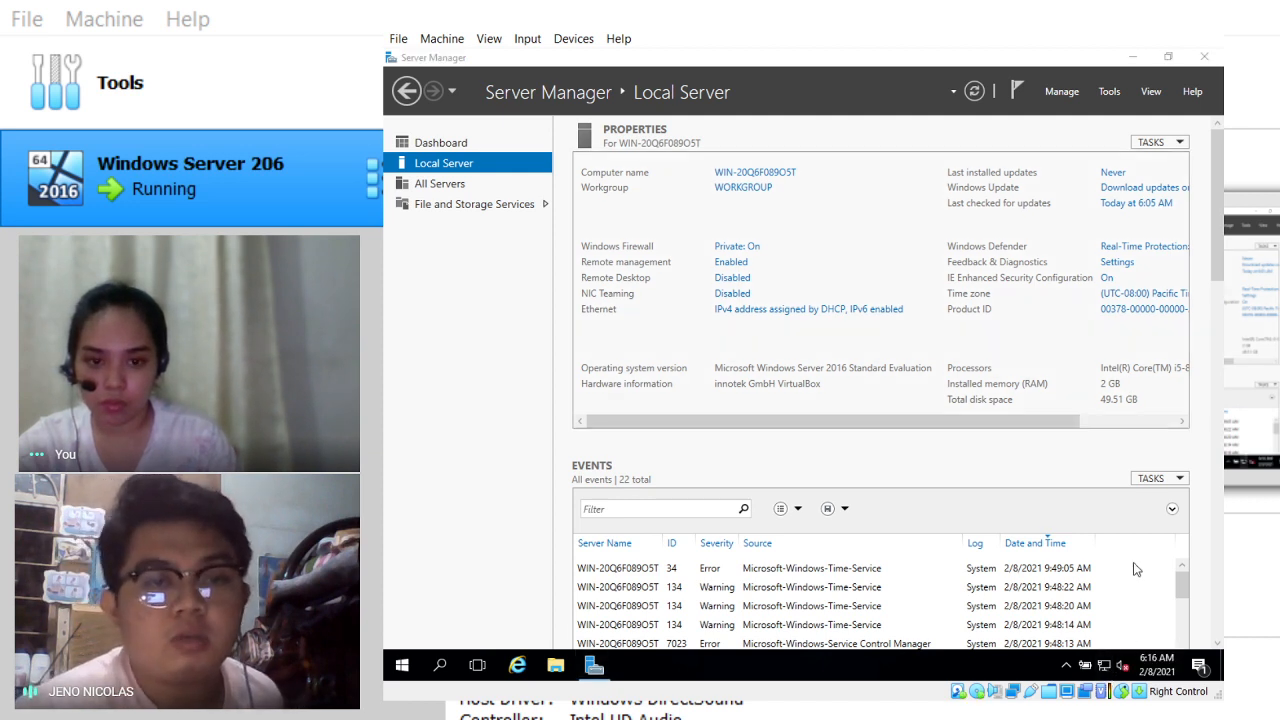
pyautogui.rightClick(1107, 671)
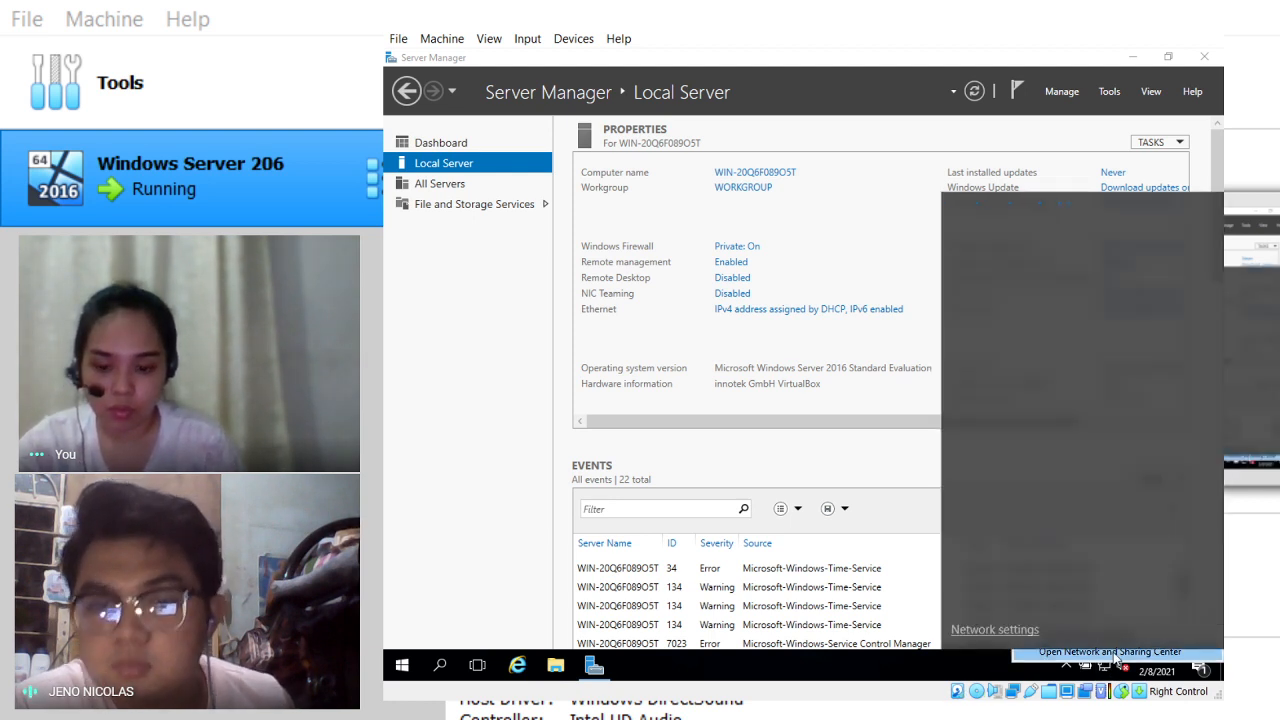
pyautogui.click(1116, 655)
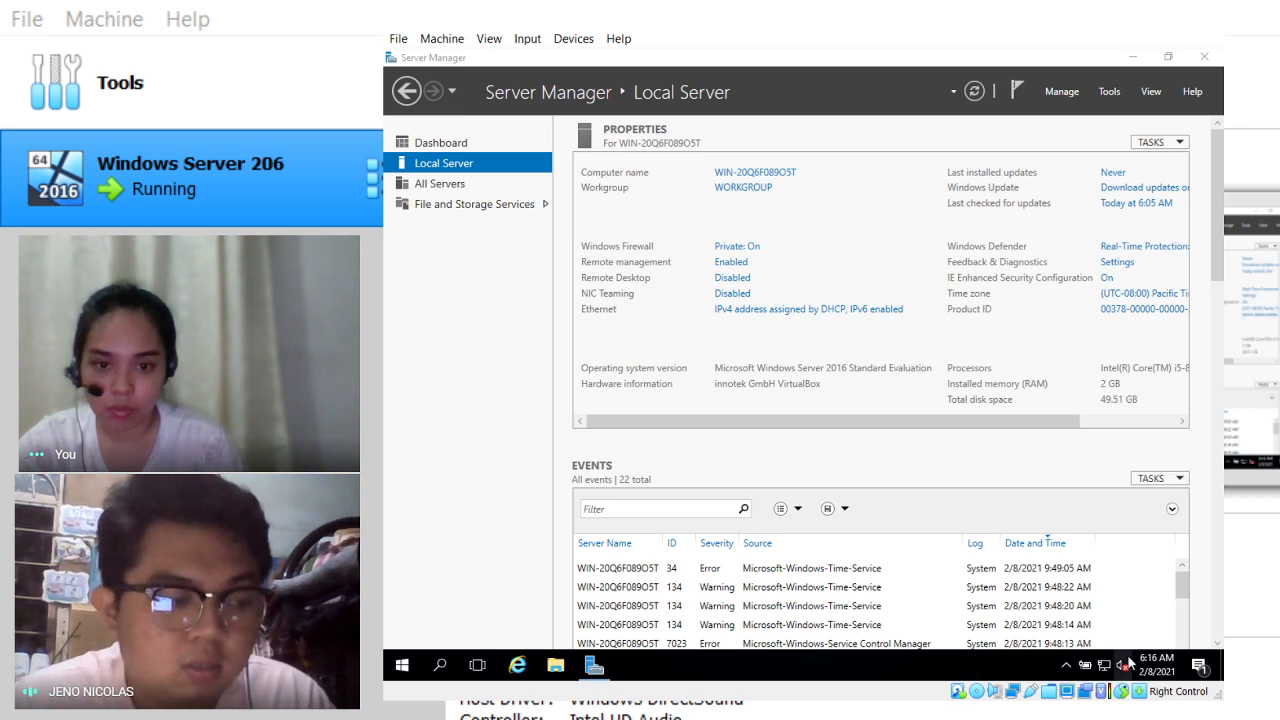
pyautogui.rightClick(1121, 665)
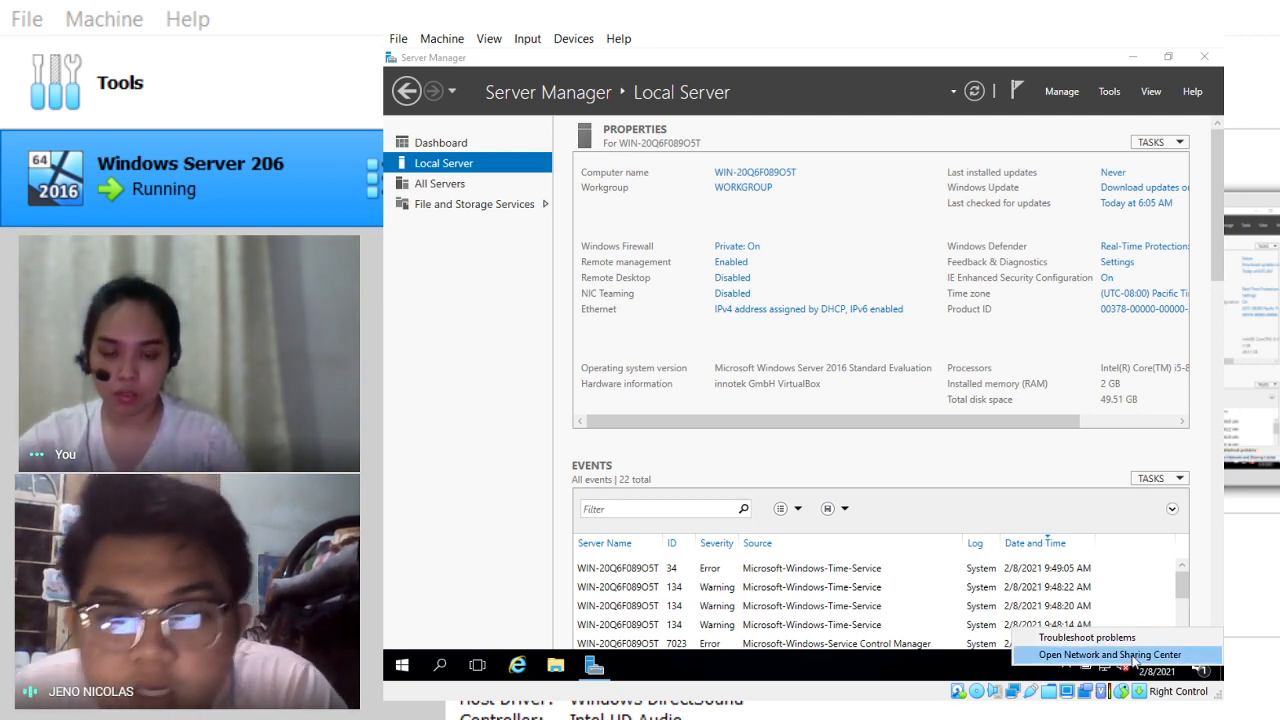
pyautogui.click(1128, 656)
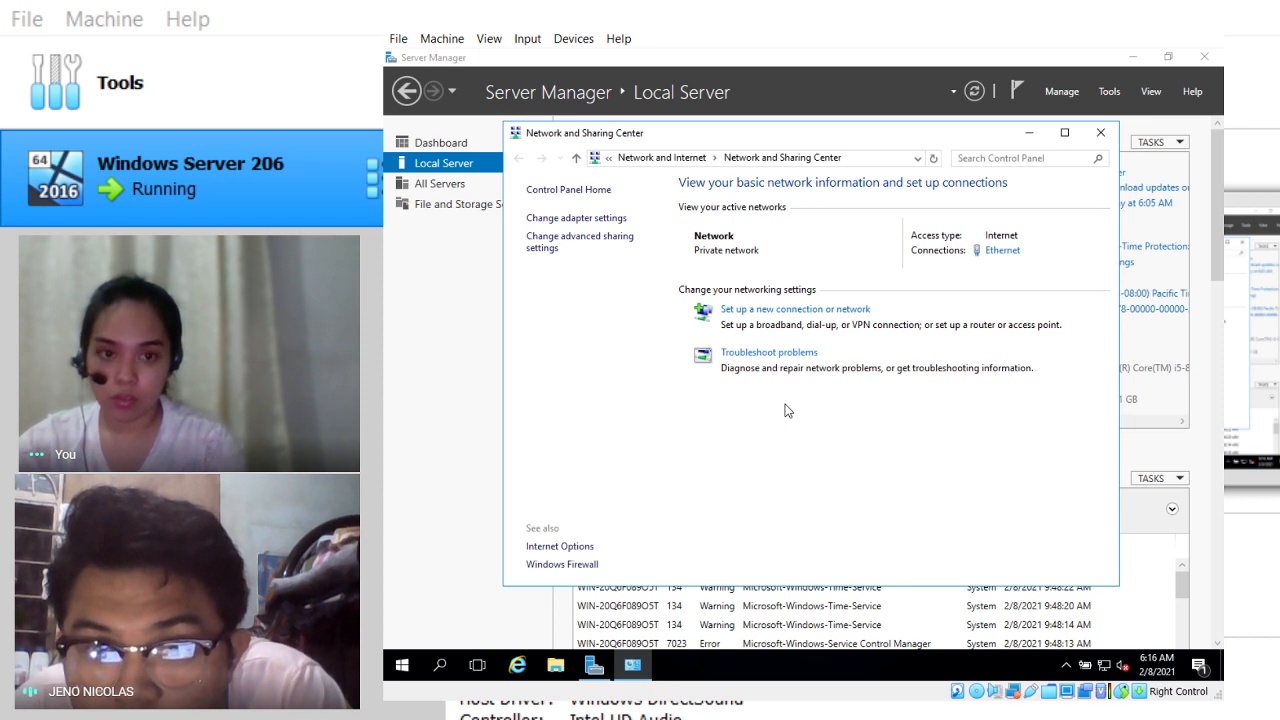
# Step: Open Ethernet Status from the Ethernet link, then open the adapter's Properties
pyautogui.click(990, 257)
pyautogui.moveTo(640, 667)
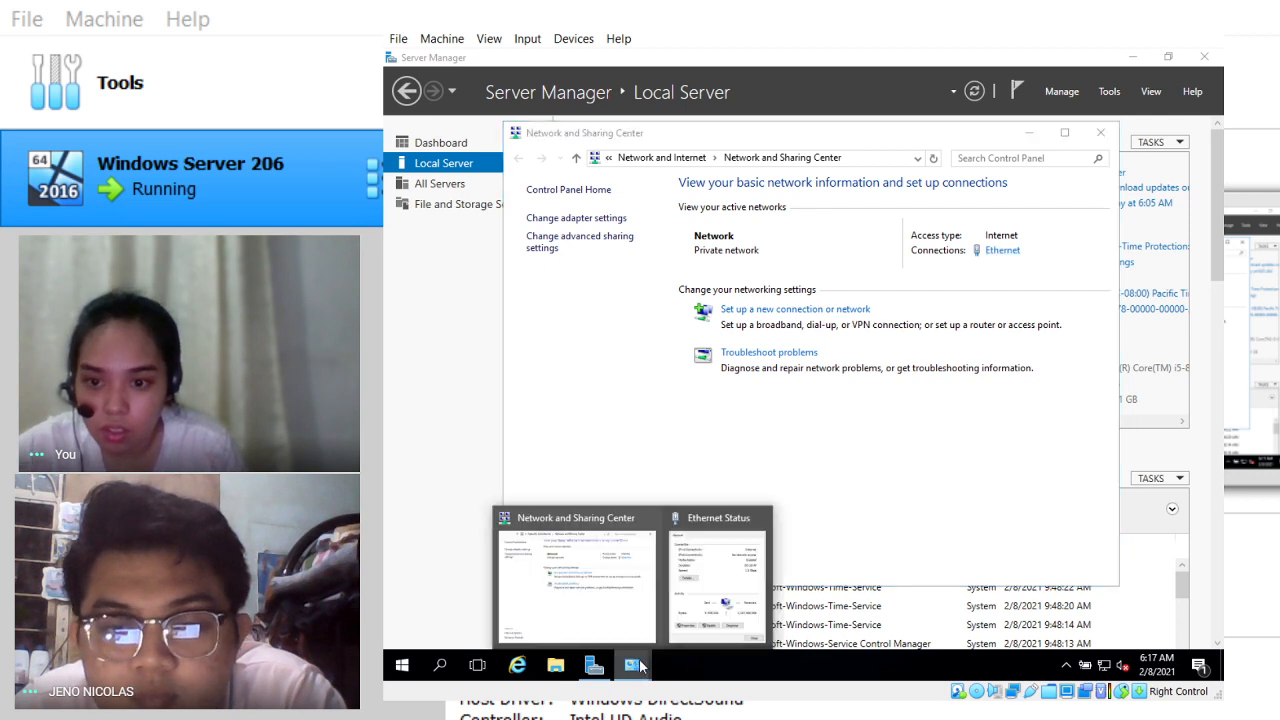
pyautogui.click(703, 584)
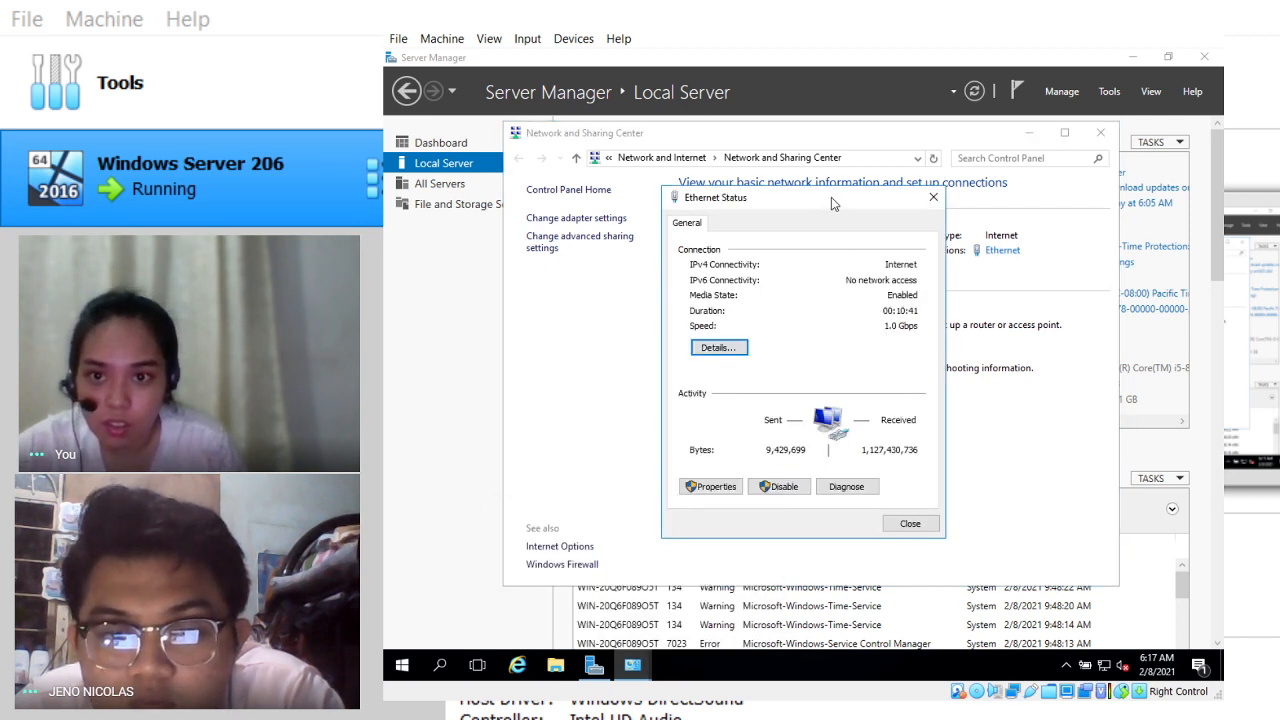
pyautogui.moveTo(831, 197); pyautogui.dragTo(790, 230)
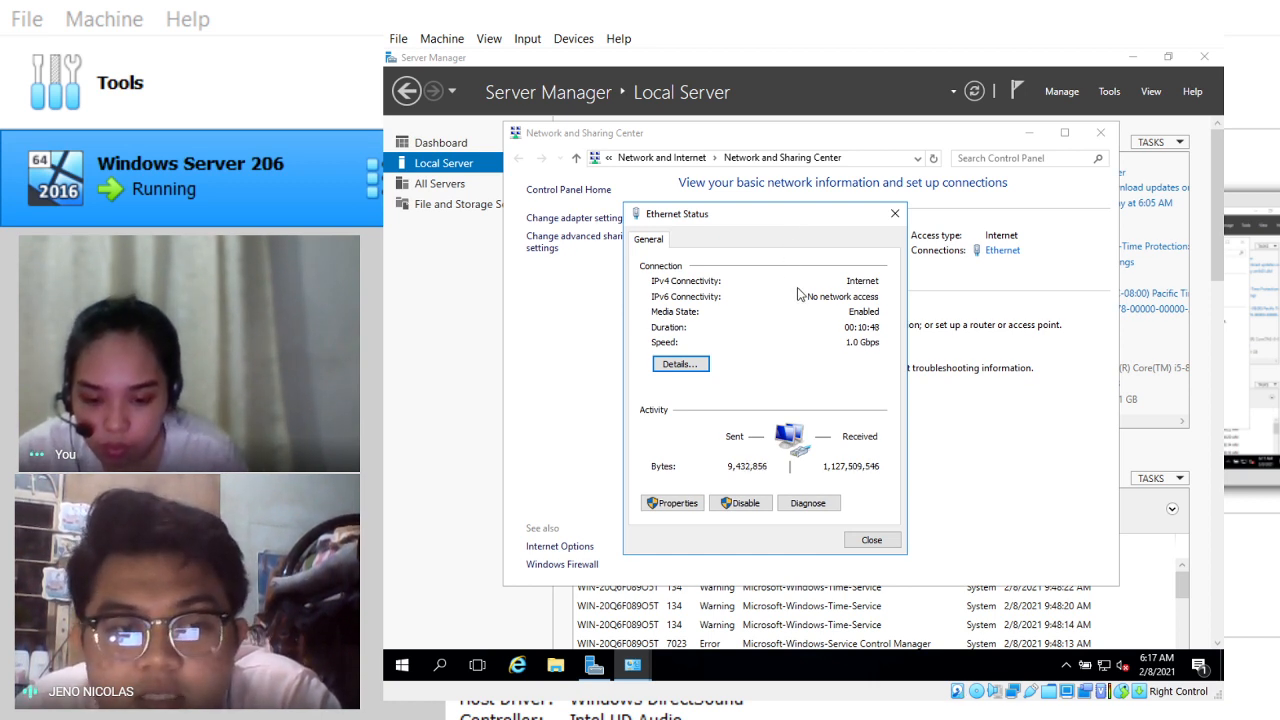
pyautogui.click(679, 504)
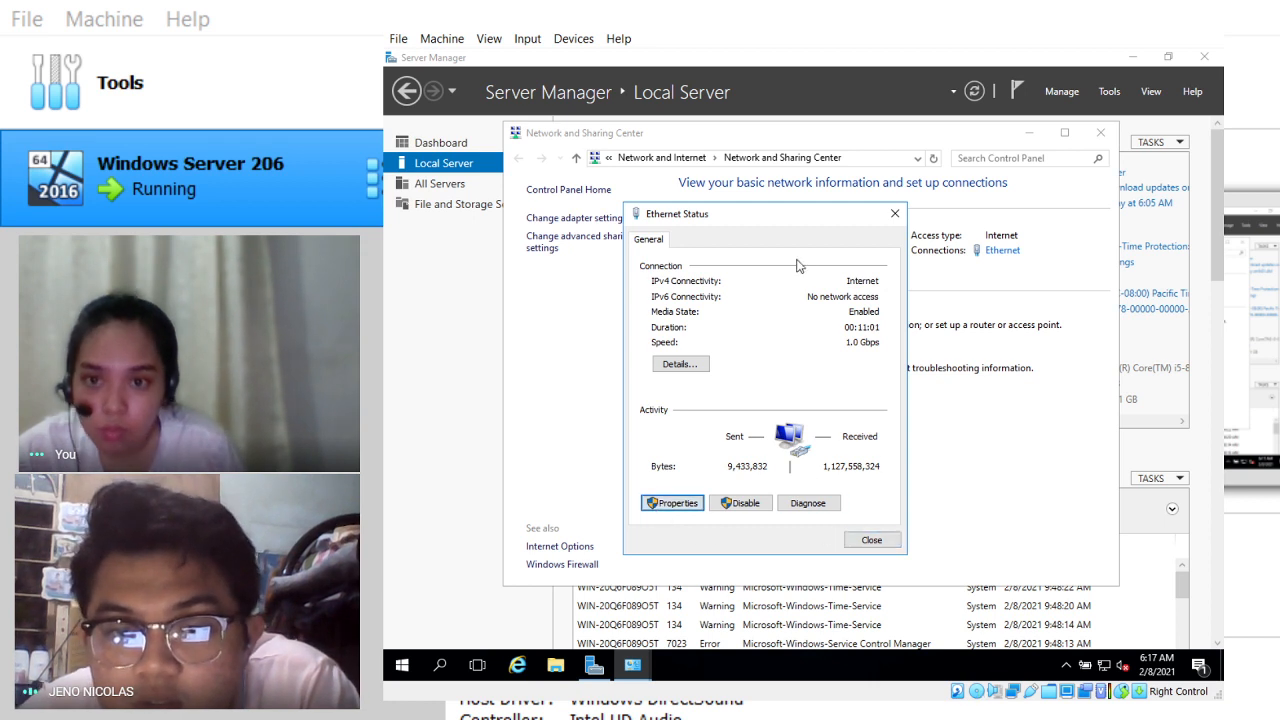
pyautogui.press('Return')
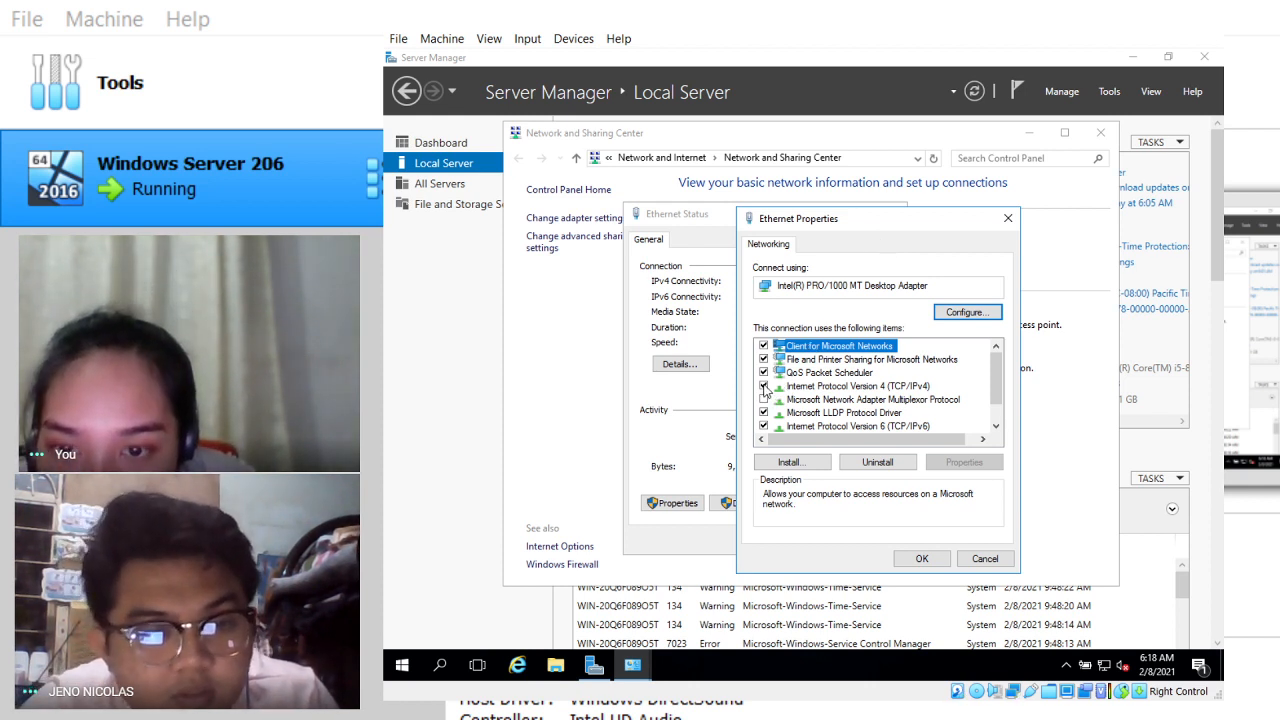
# Step: Open Internet Protocol Version 4 (TCP/IPv4) properties and select 'Use the following IP address'
pyautogui.click(831, 388)
pyautogui.click(963, 462)
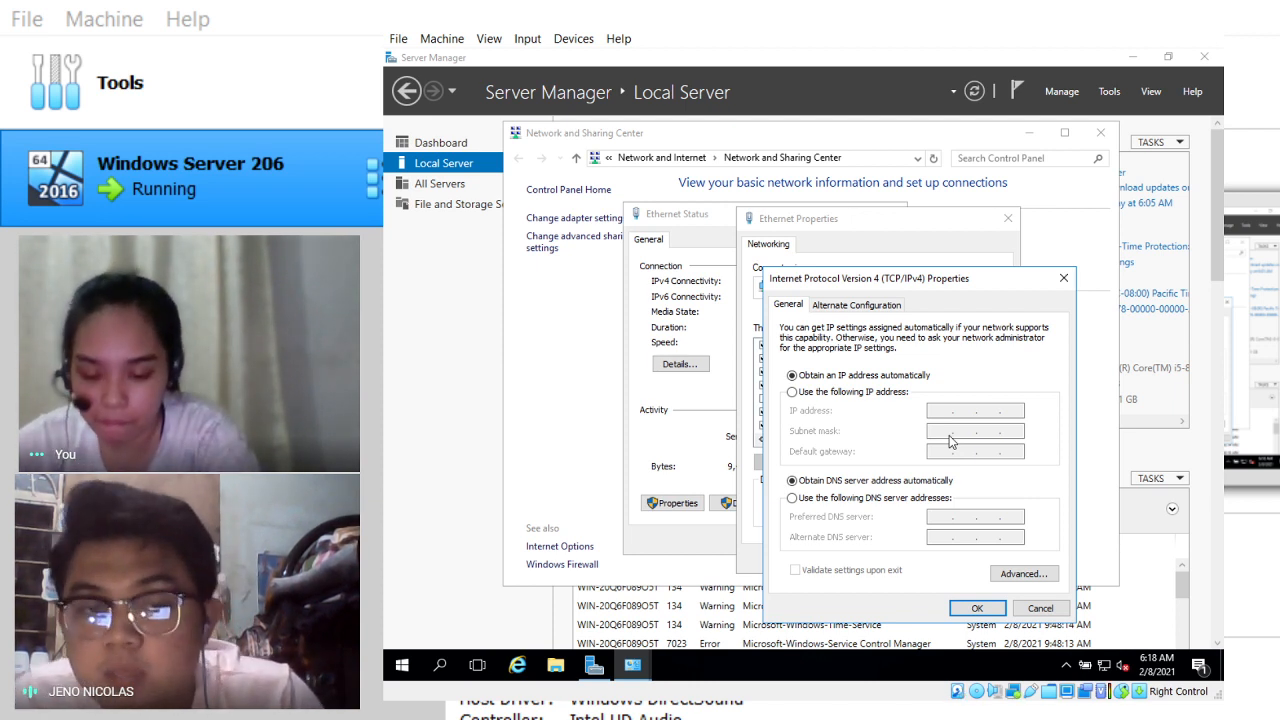
pyautogui.click(868, 394)
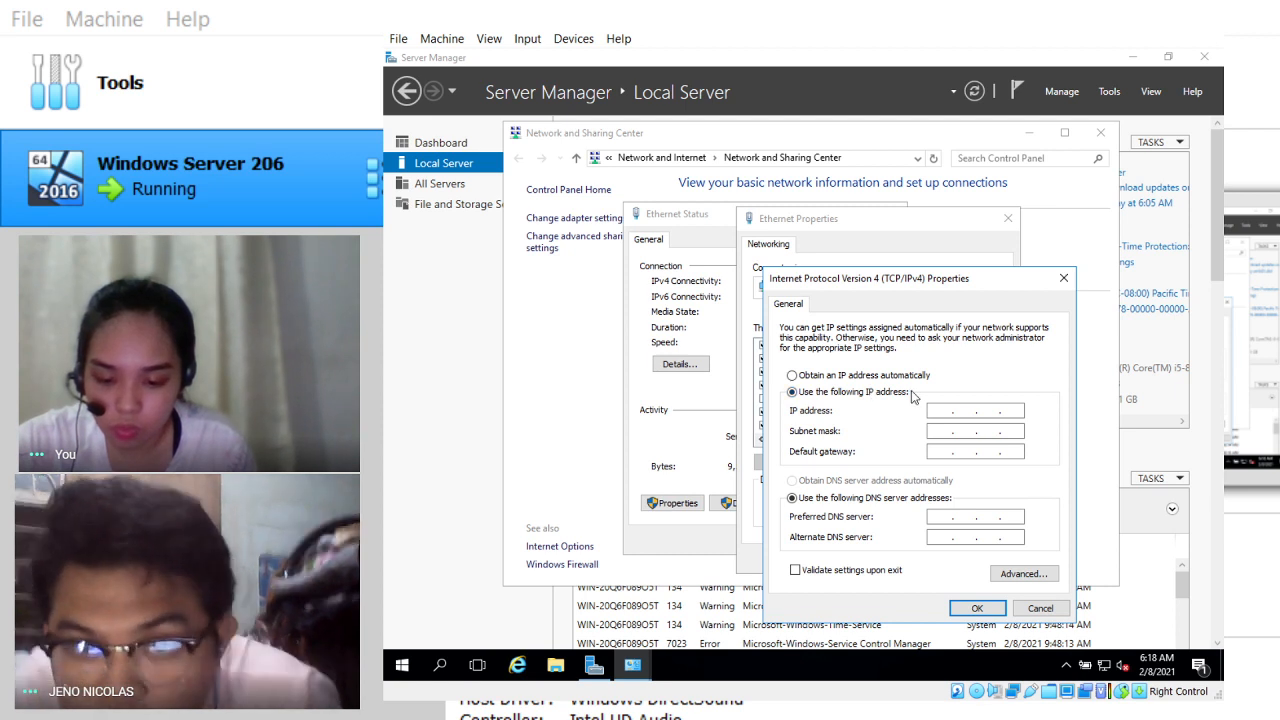
pyautogui.click(950, 410)
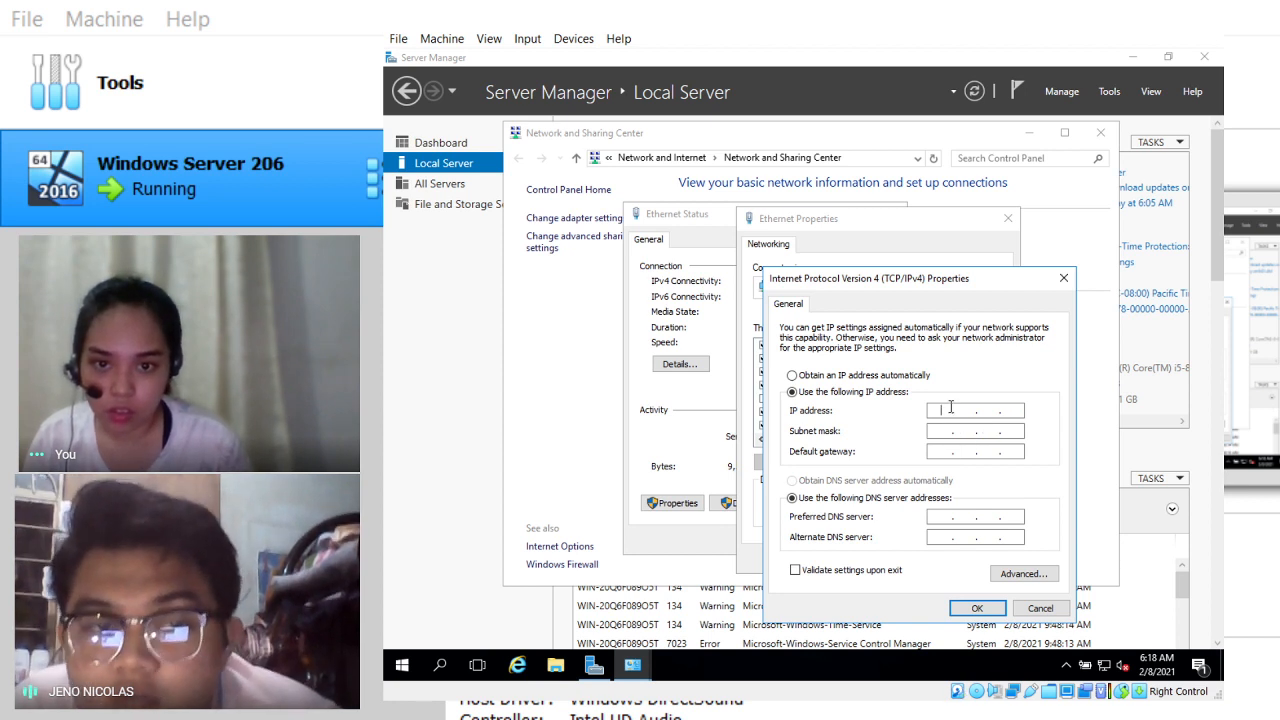
# Step: Enter IP address 10.10.10.10 and subnet mask 255.255.255.0, fixing typing slips
pyautogui.write('10 . . .')
pyautogui.press('Tab')
pyautogui.write('1')
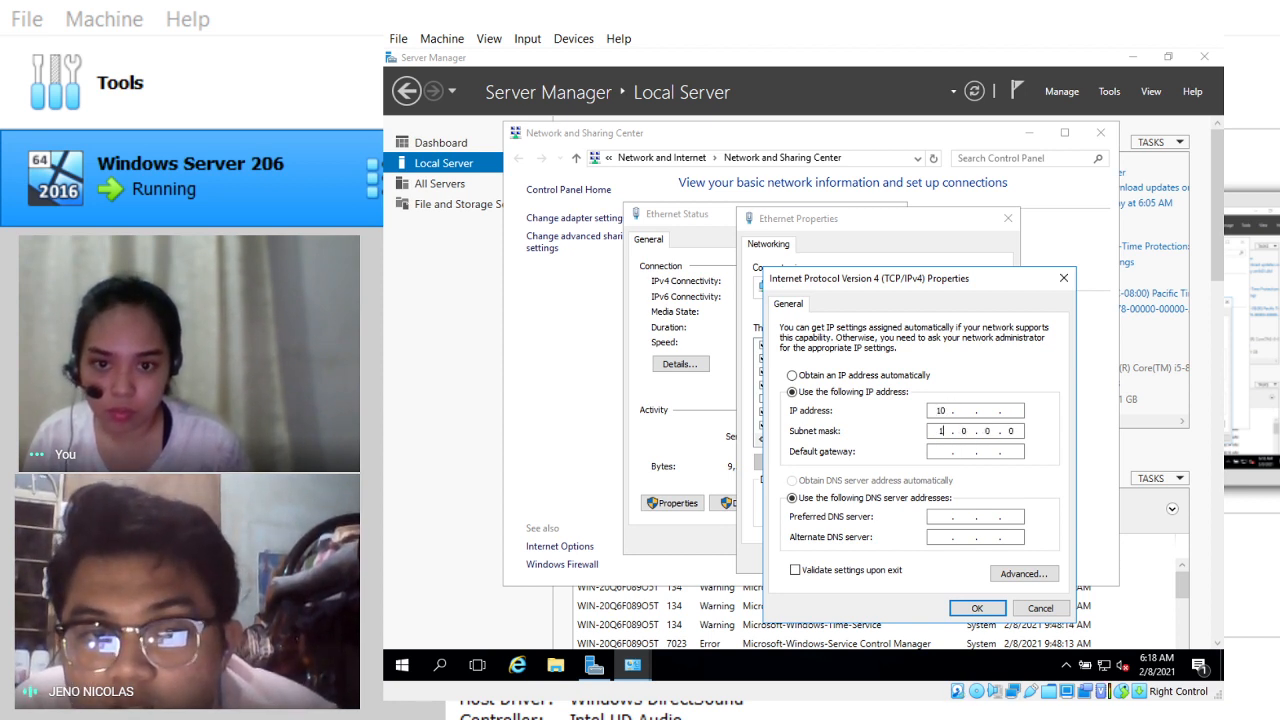
pyautogui.press('BackSpace')
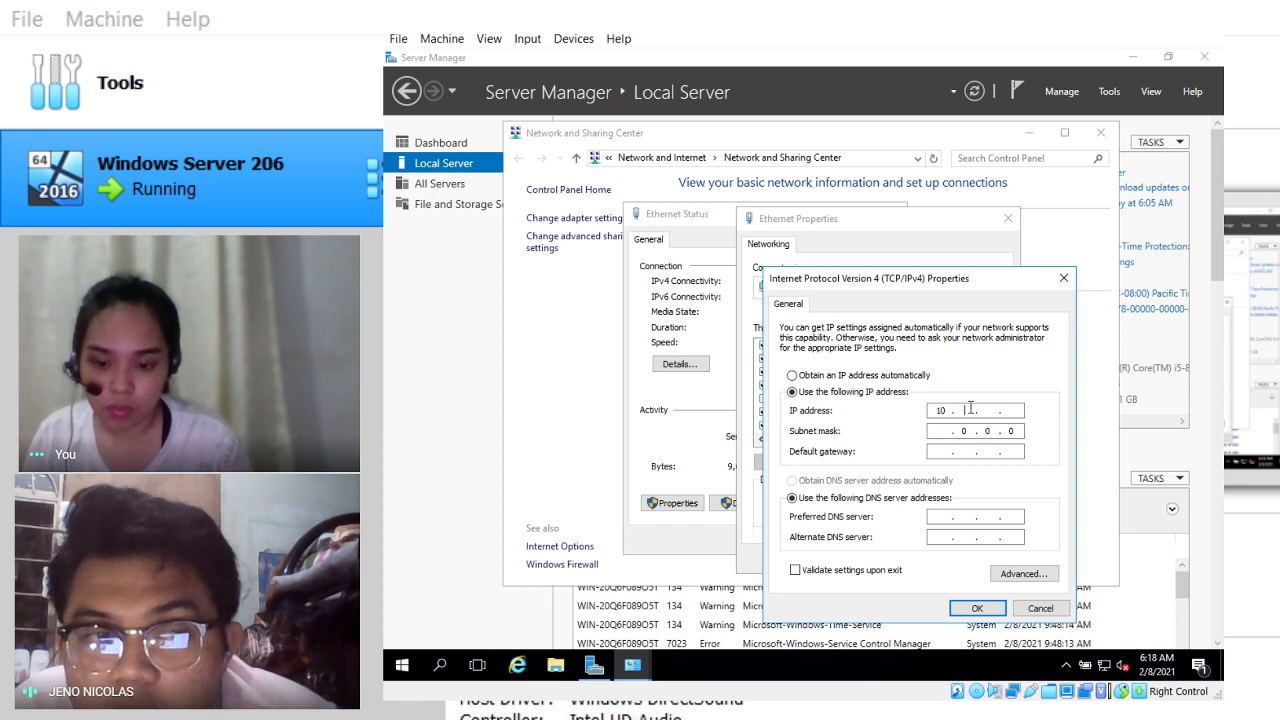
pyautogui.click(970, 410)
pyautogui.write('101')
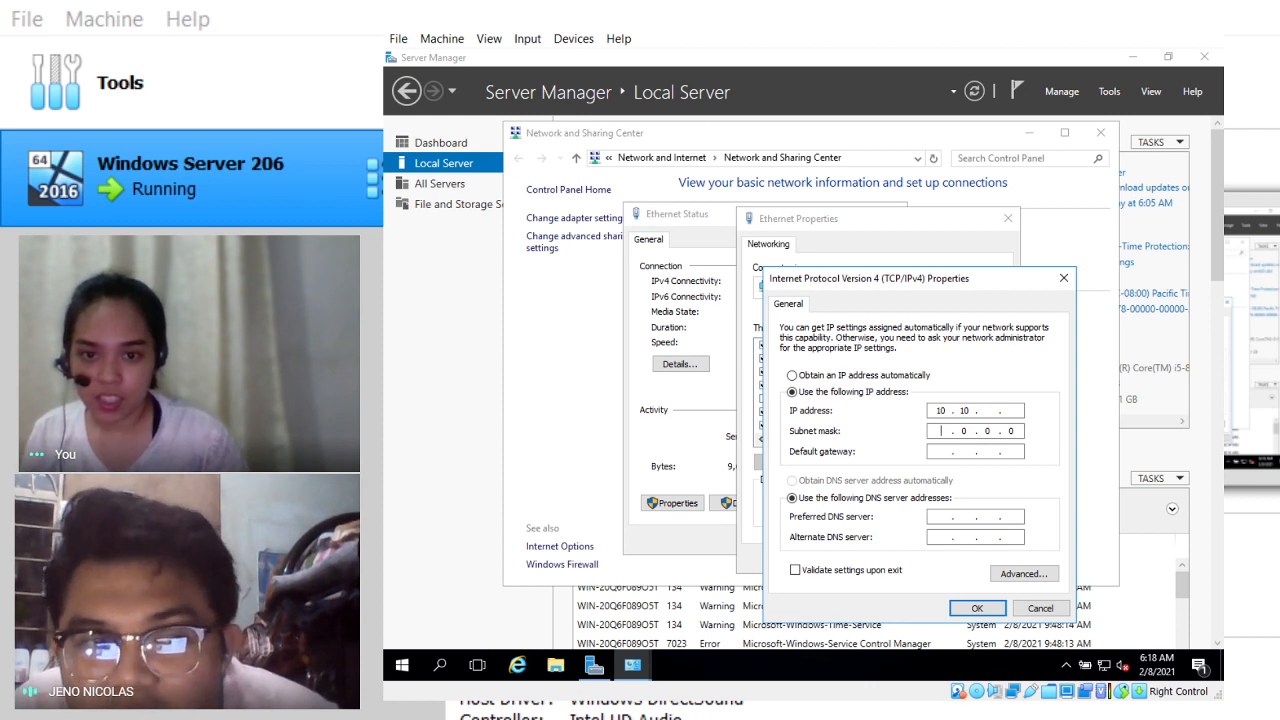
pyautogui.write('10')
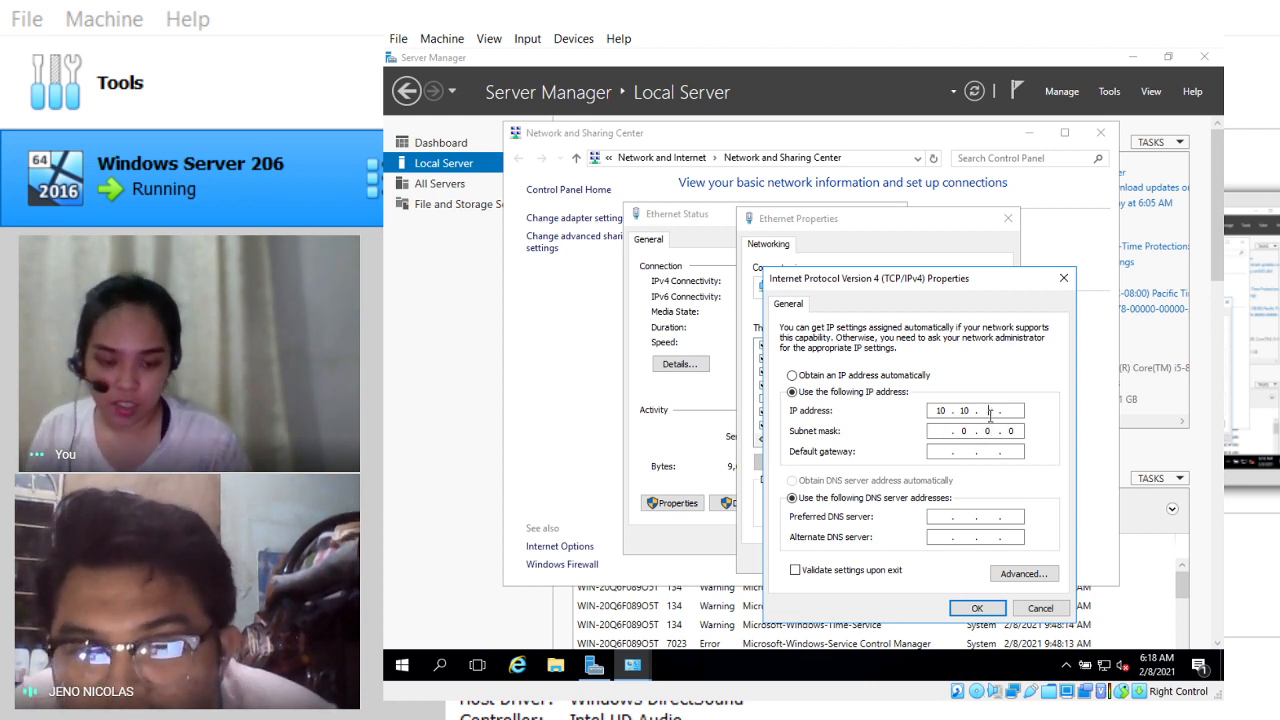
pyautogui.write('101')
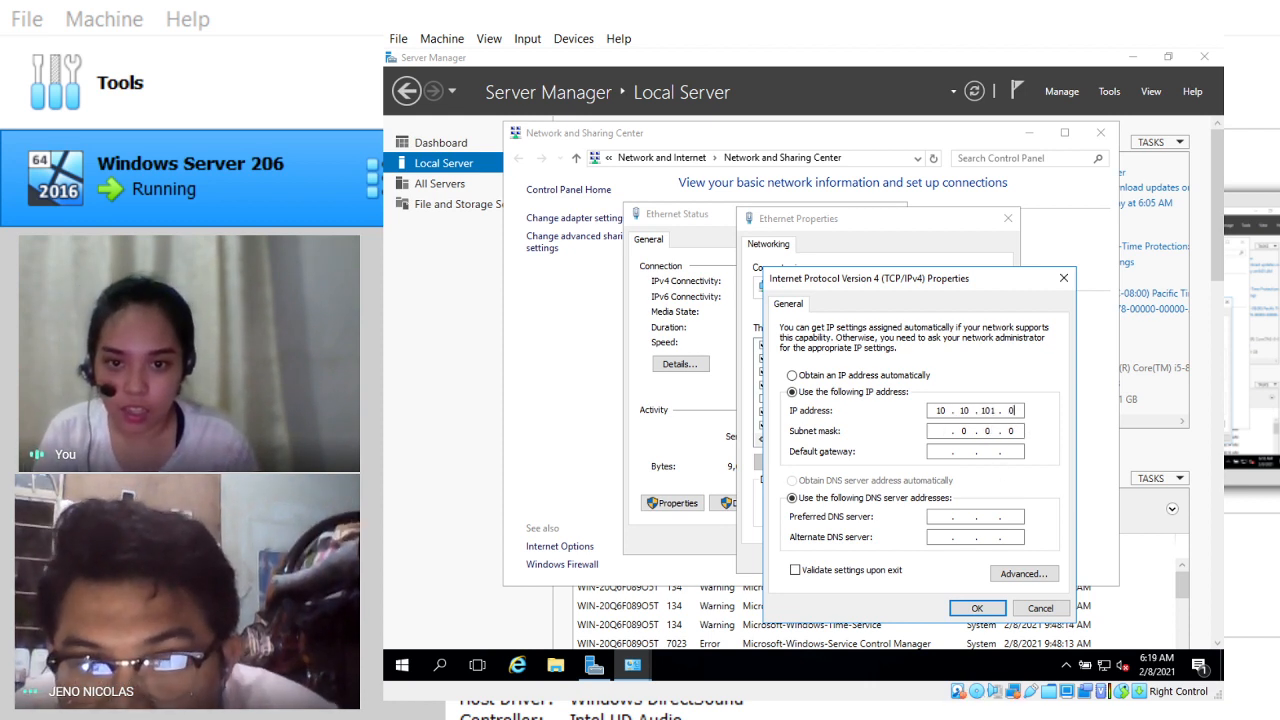
pyautogui.press('BackSpace')
pyautogui.press('BackSpace')
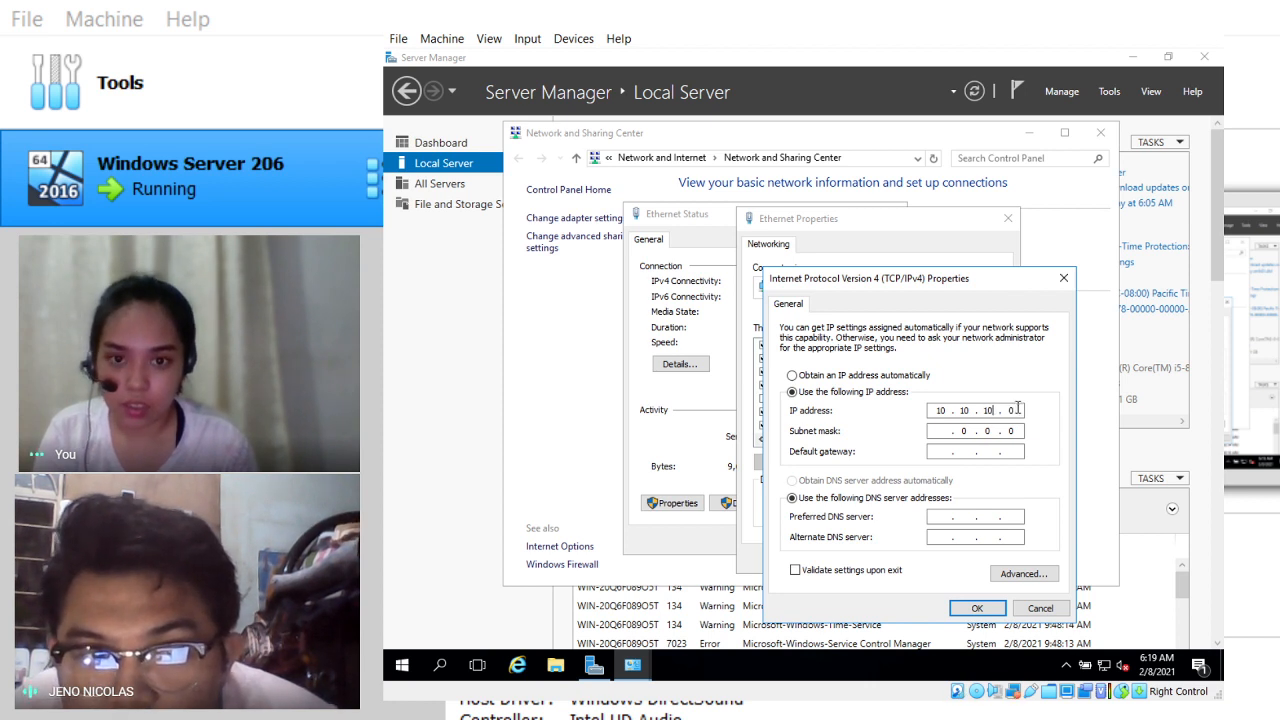
pyautogui.write('1')
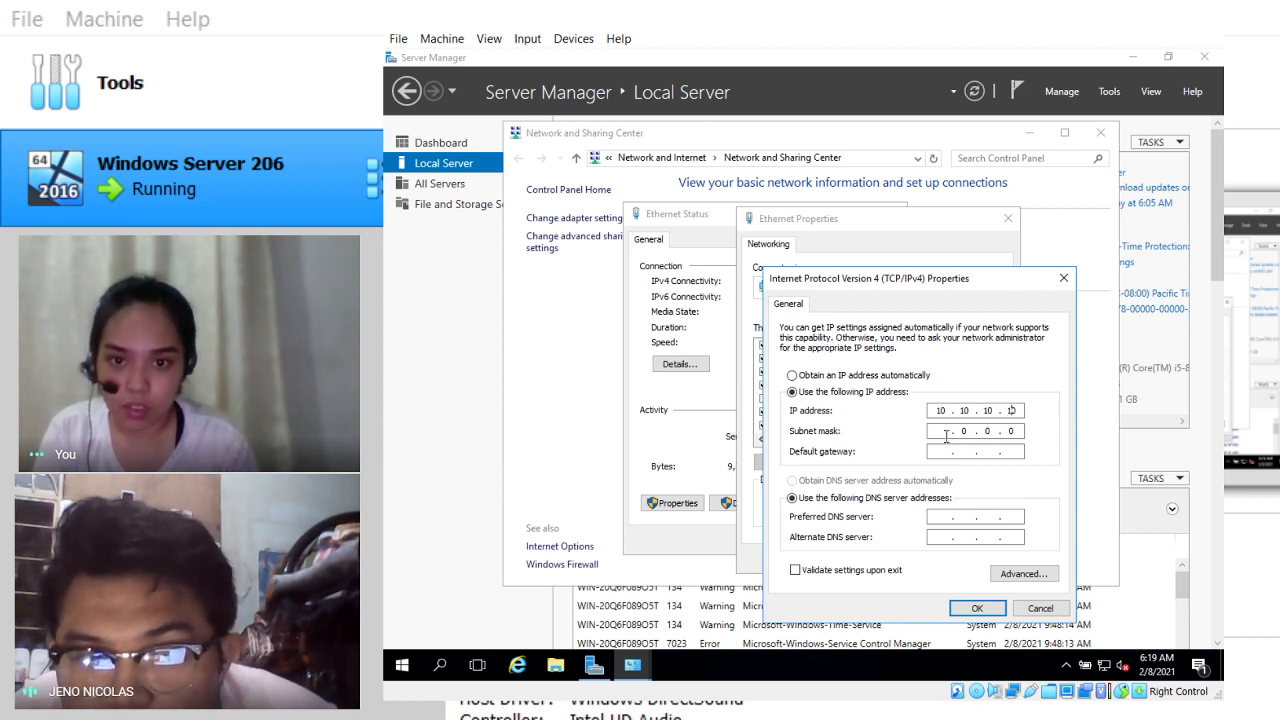
pyautogui.write('0')
pyautogui.click(946, 437)
pyautogui.write('25')
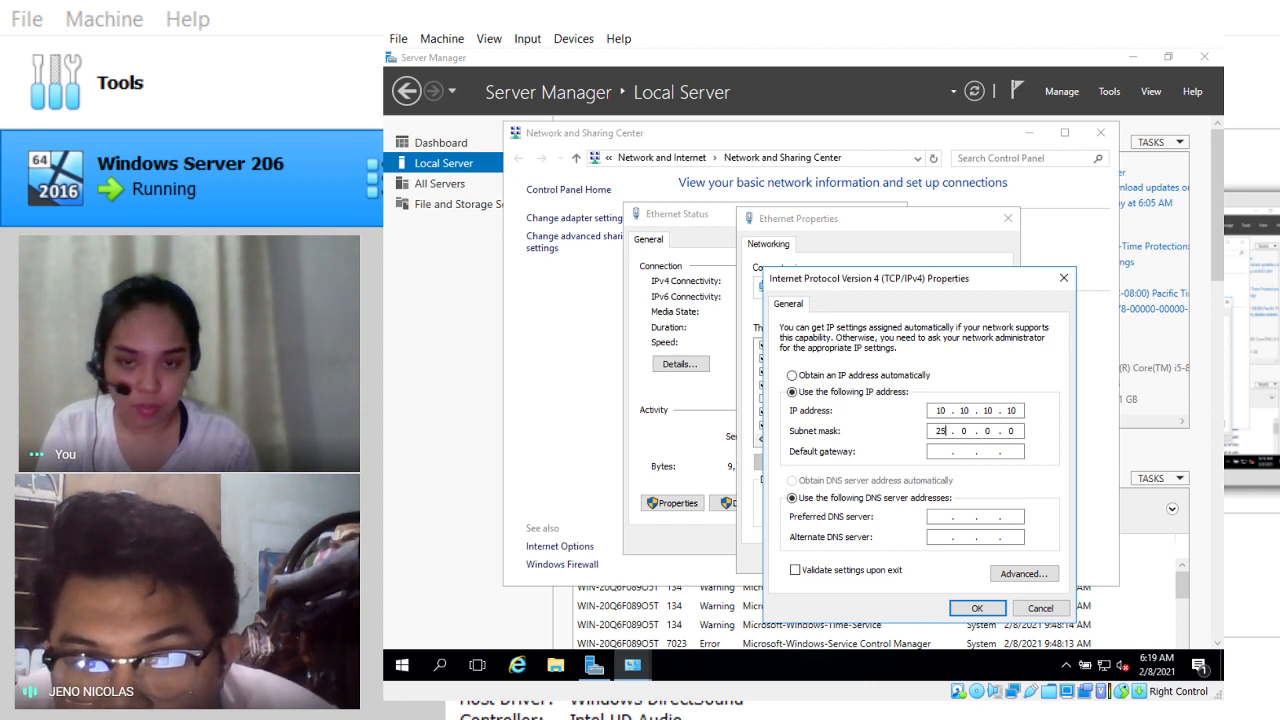
pyautogui.write('55 . ')
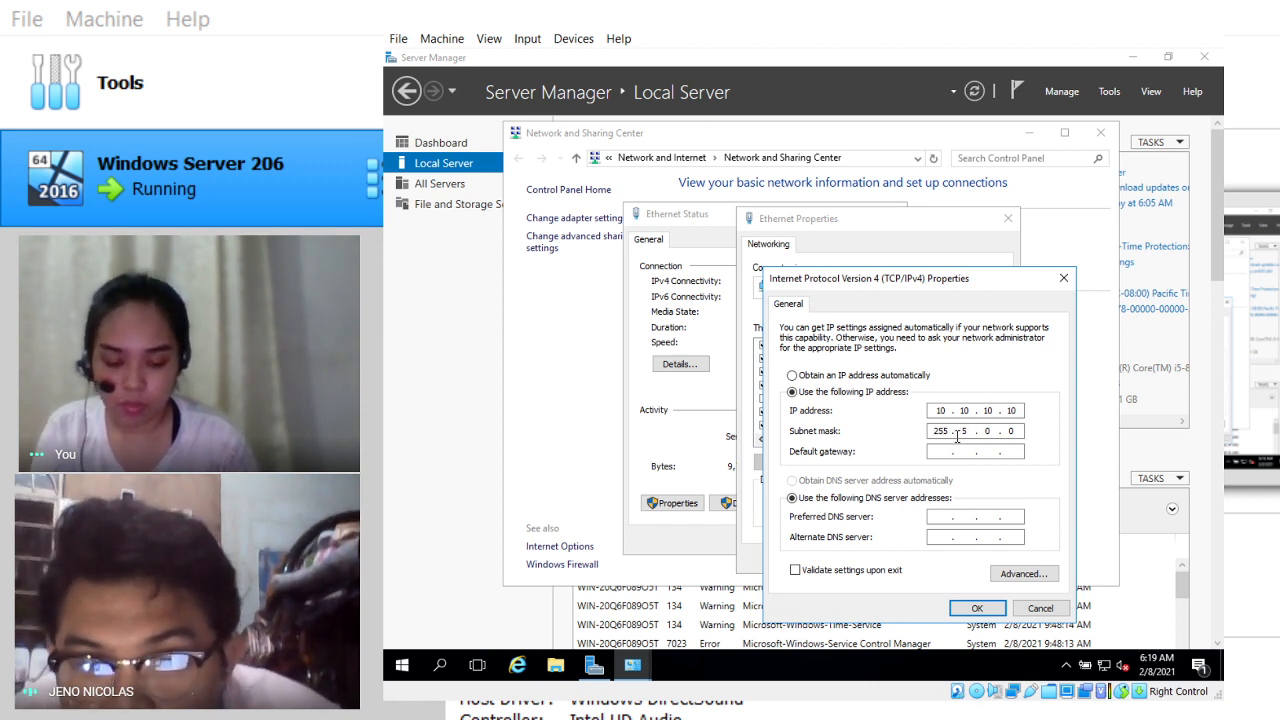
pyautogui.write('55255')
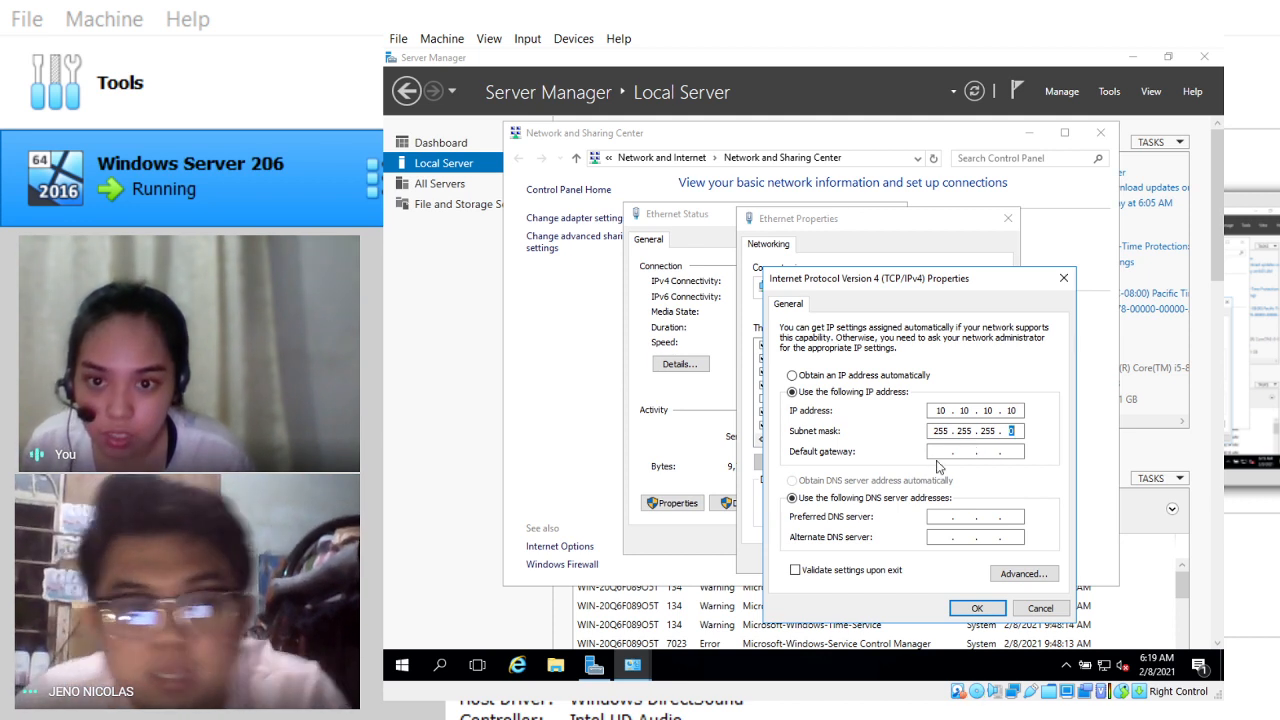
pyautogui.click(940, 454)
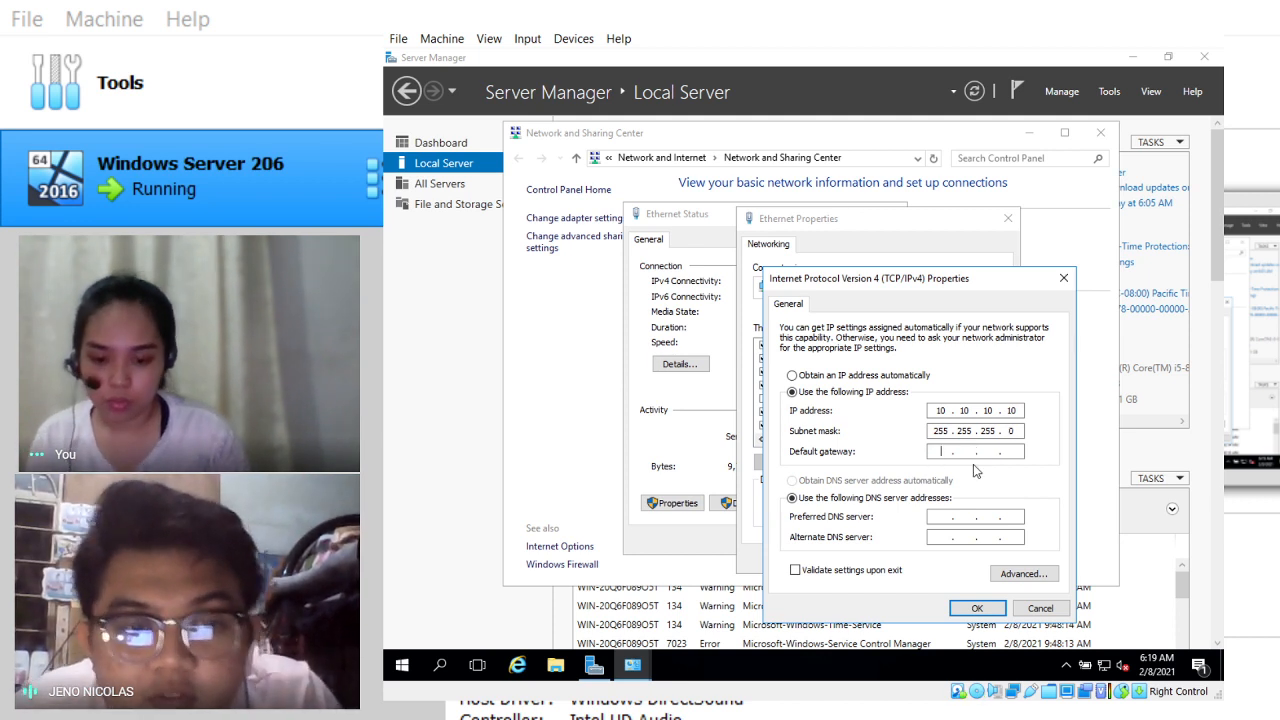
# Step: Type 10.10.10.1 as the default gateway
pyautogui.write('10 ')
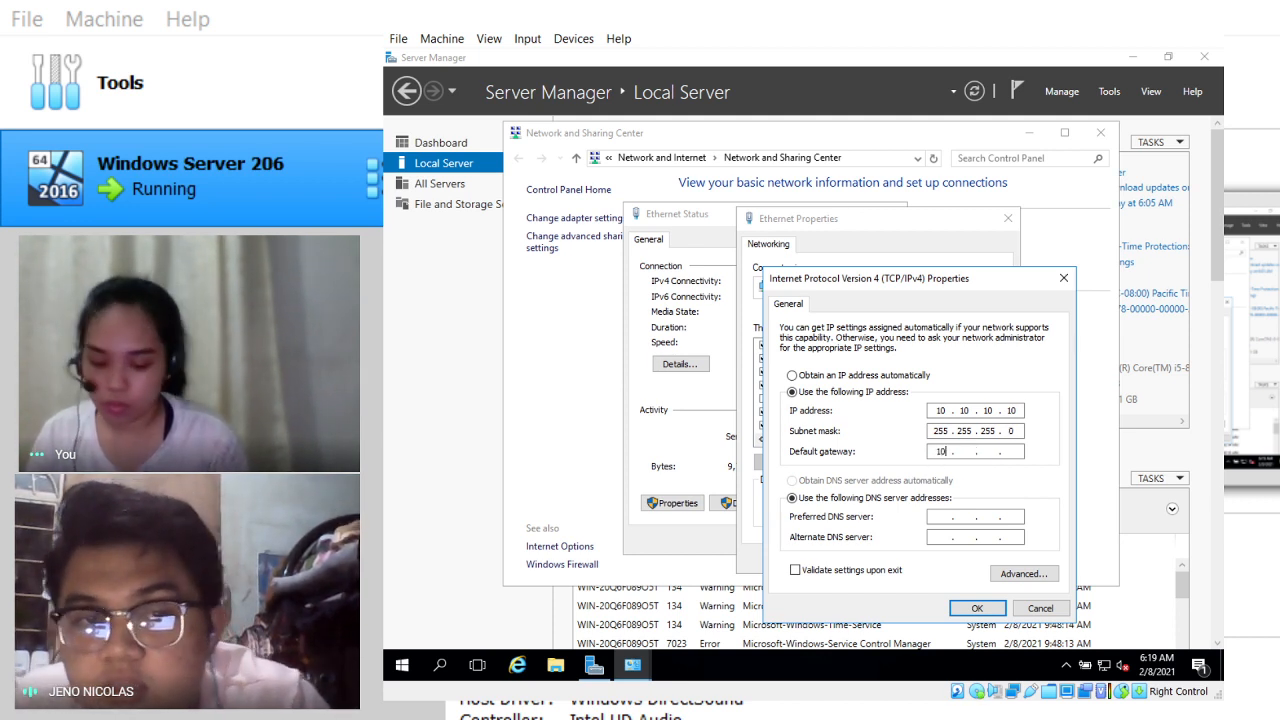
pyautogui.write('. 10 . 10 . ')
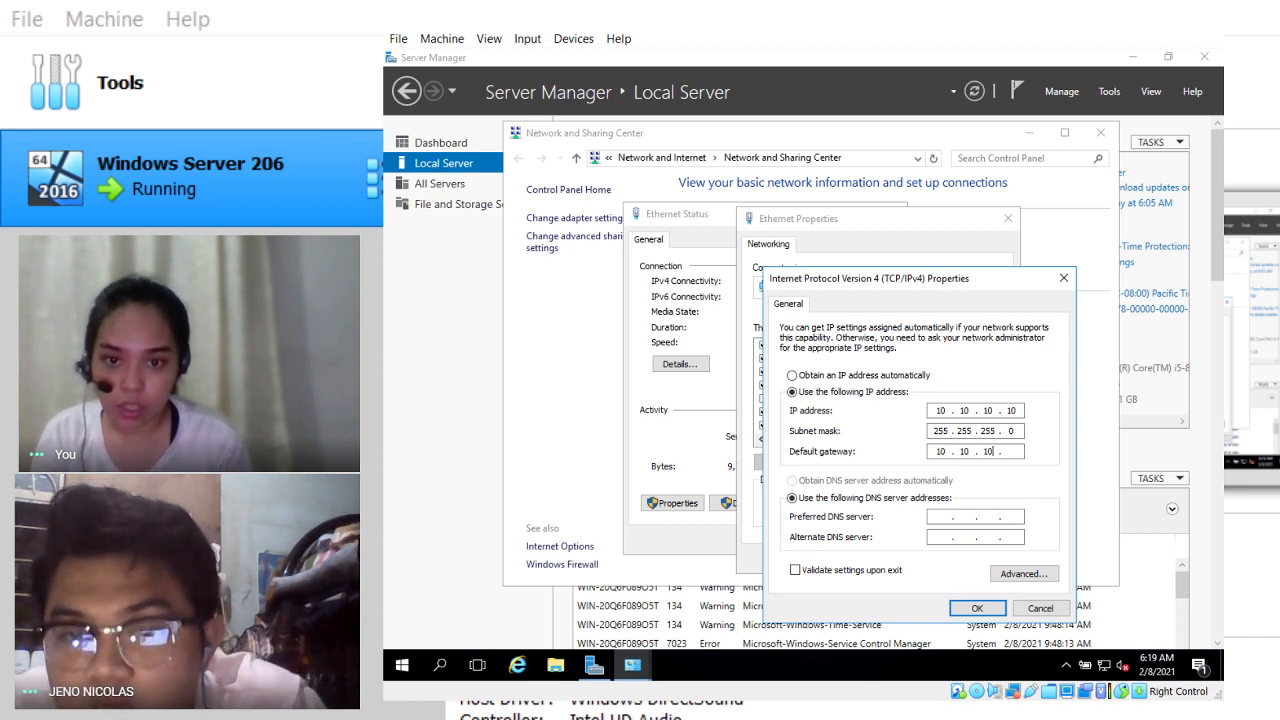
pyautogui.write('1')
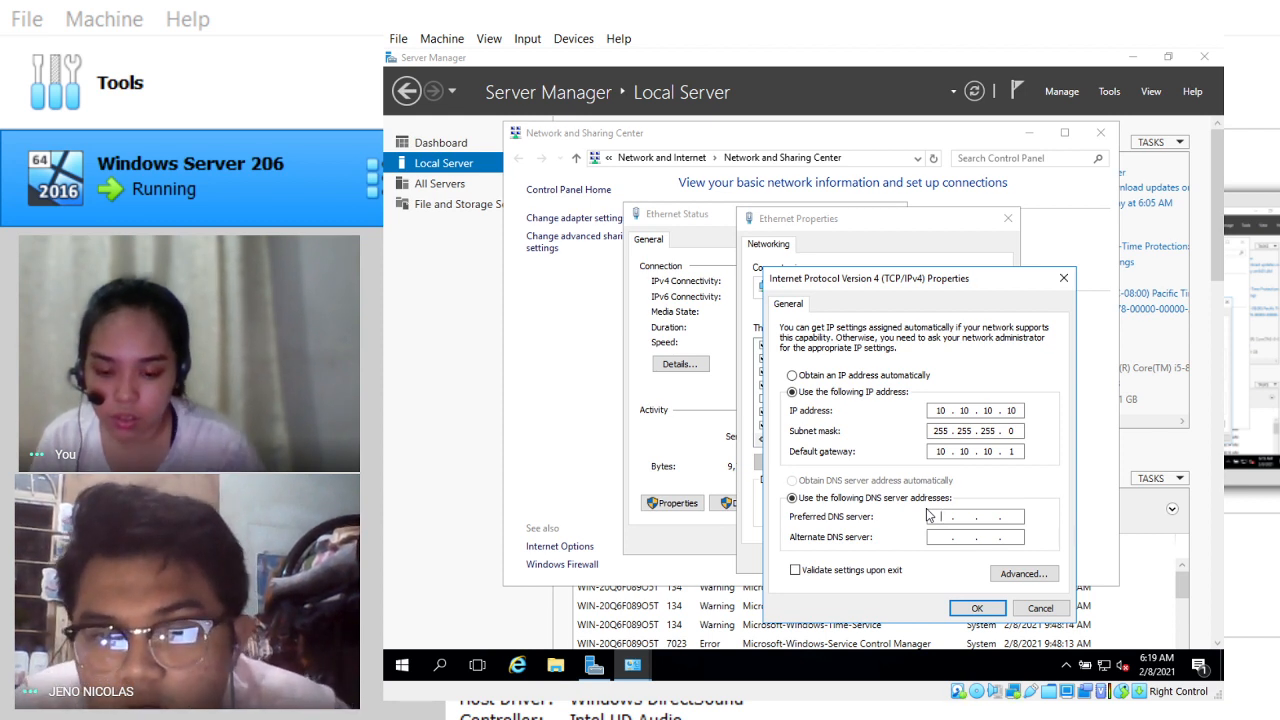
# Step: Complete 127.0.0.1 as the preferred DNS server and enter 8.8.8.8 as the alternate
pyautogui.write('7.')
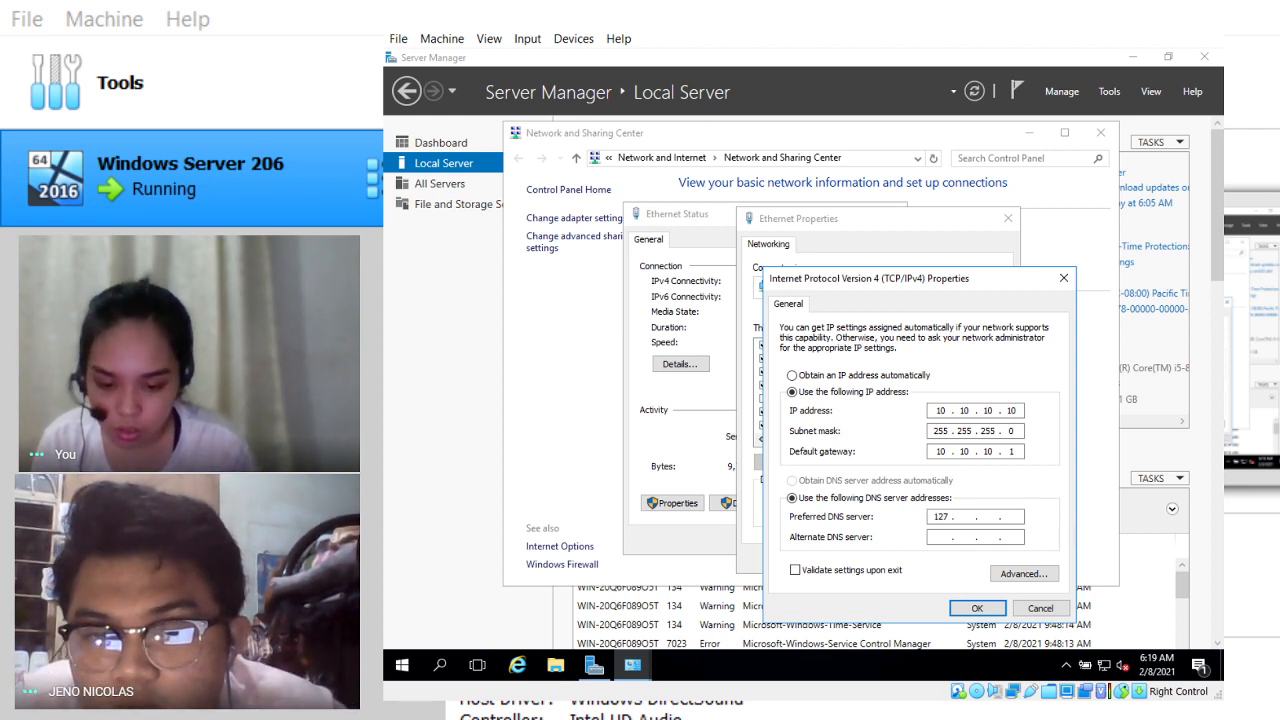
pyautogui.write('0.0.')
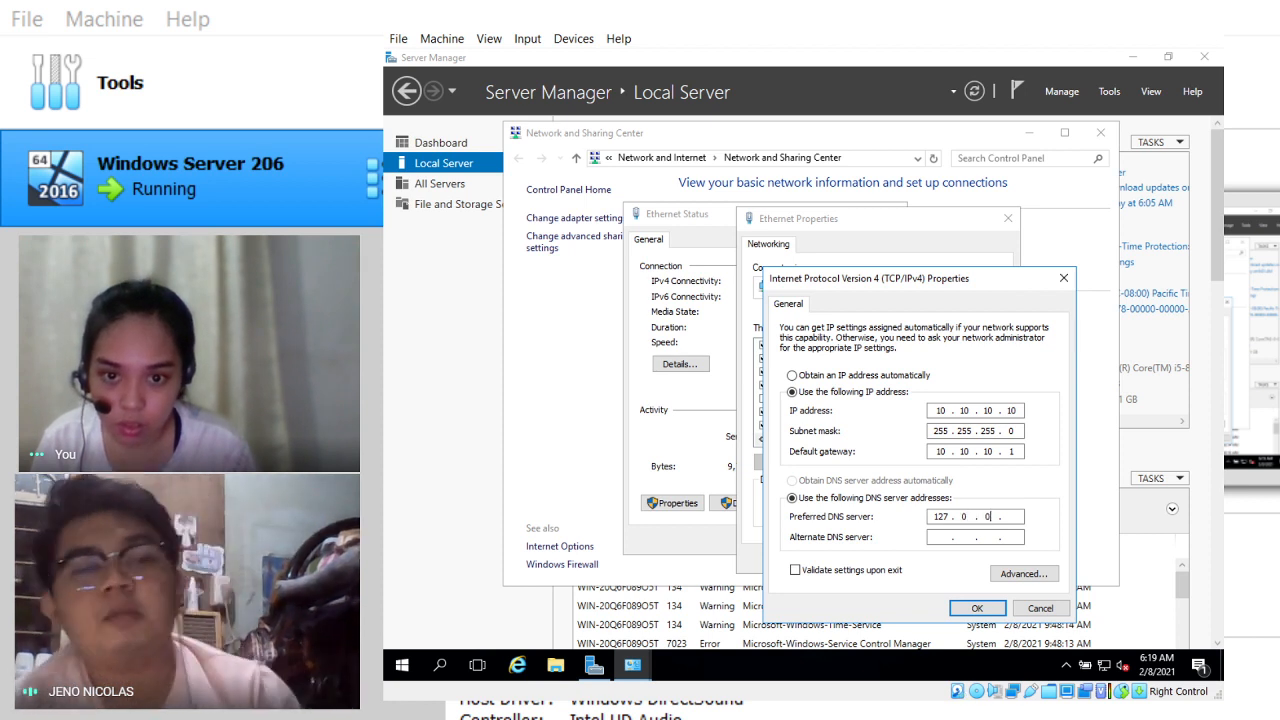
pyautogui.write('1')
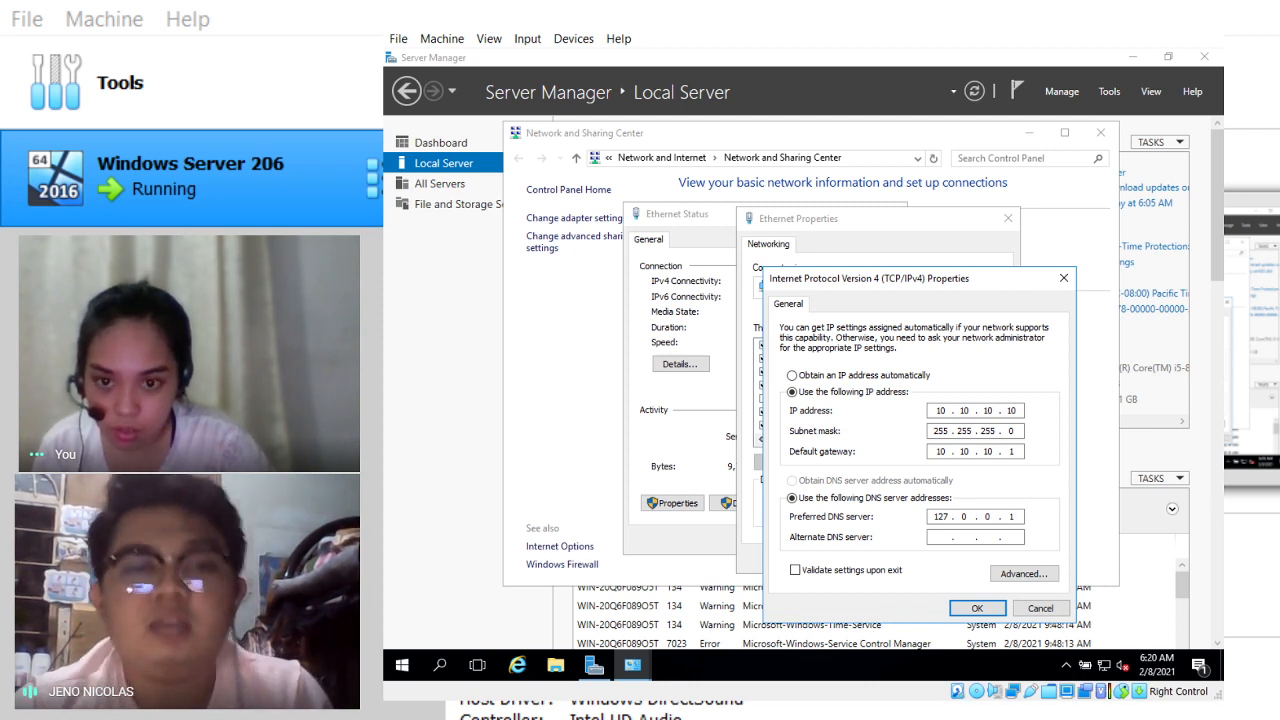
pyautogui.click(937, 535)
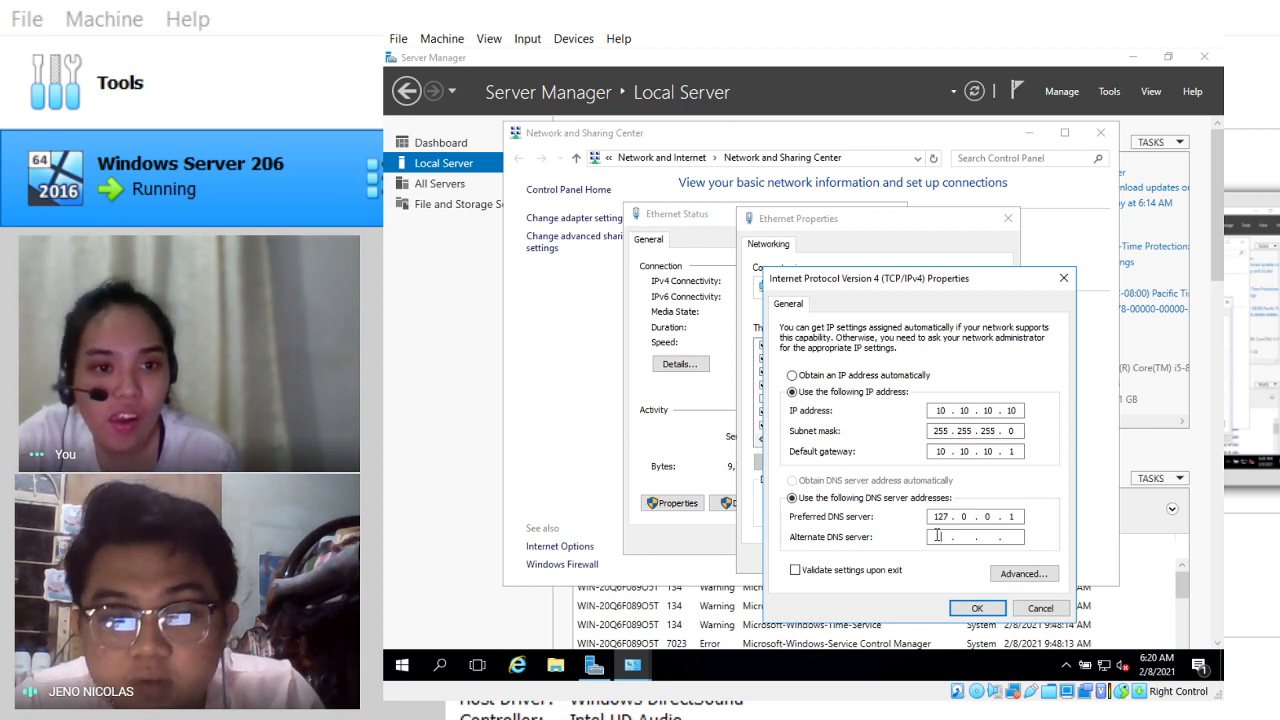
pyautogui.write('8 ')
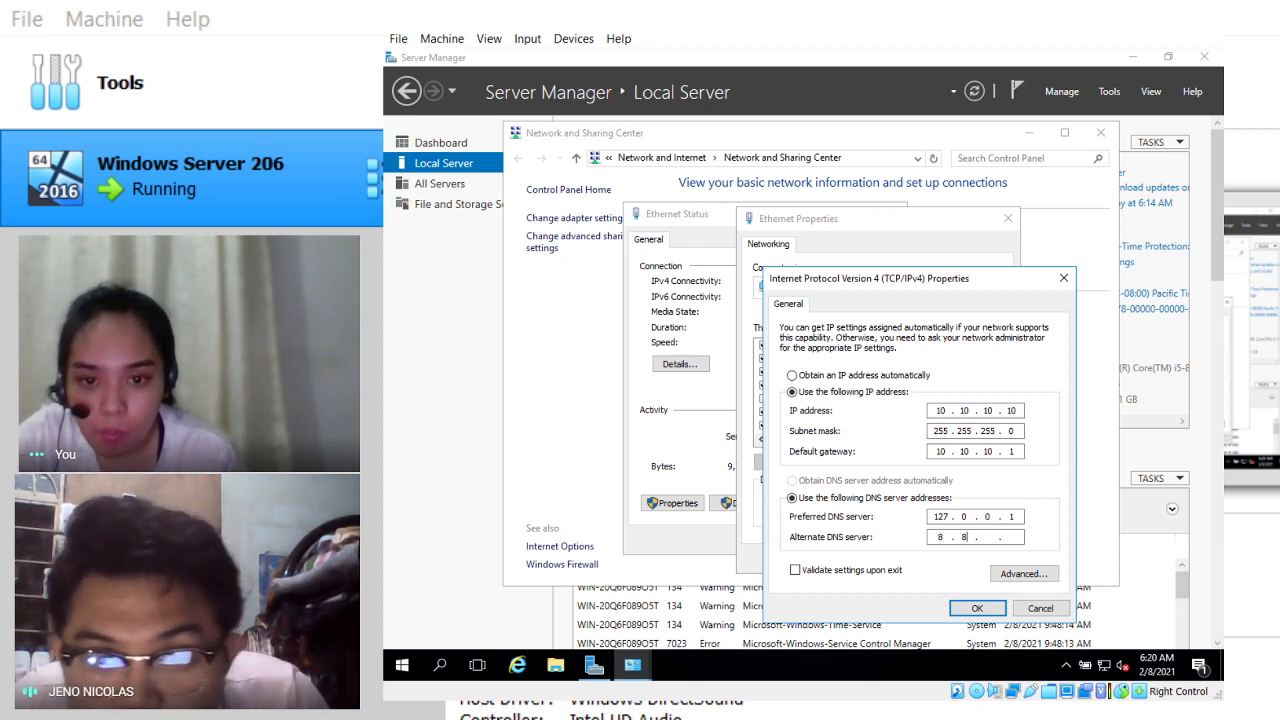
pyautogui.write('. 8 . 8 . 8')
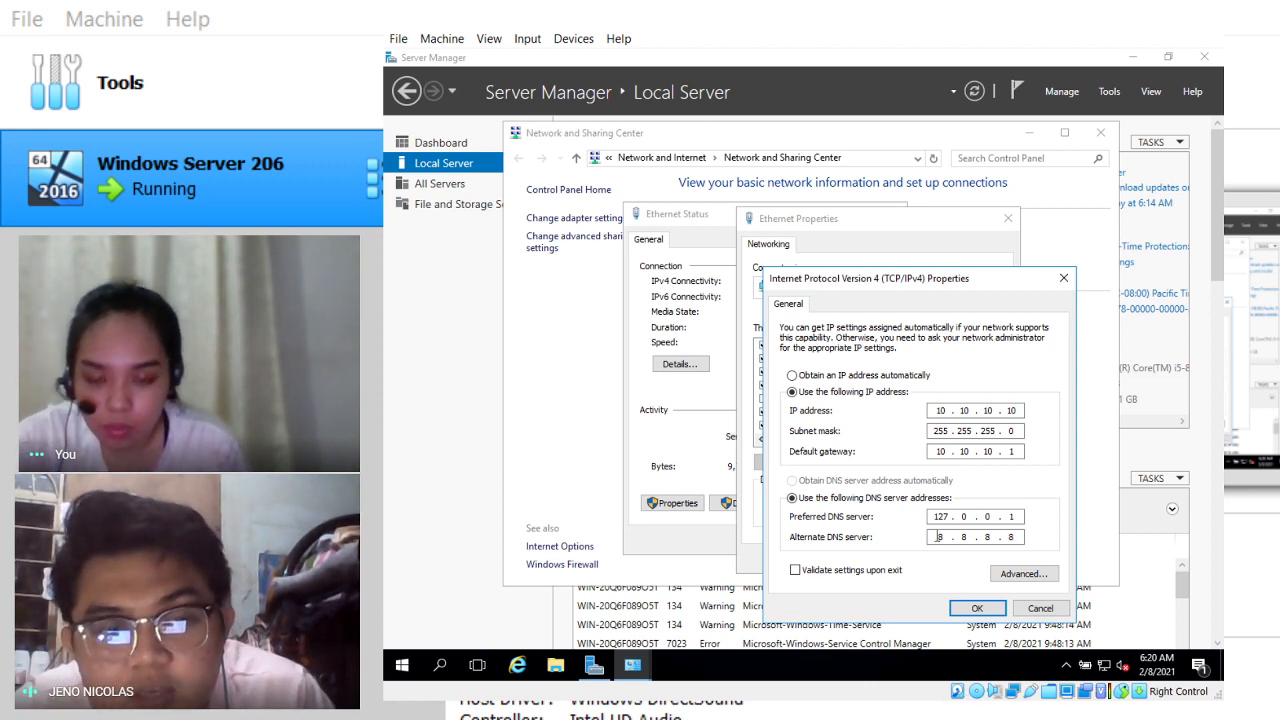
# Step: Save the IPv4 properties, close Ethernet Properties and Ethernet Status, and open Start
pyautogui.click(978, 609)
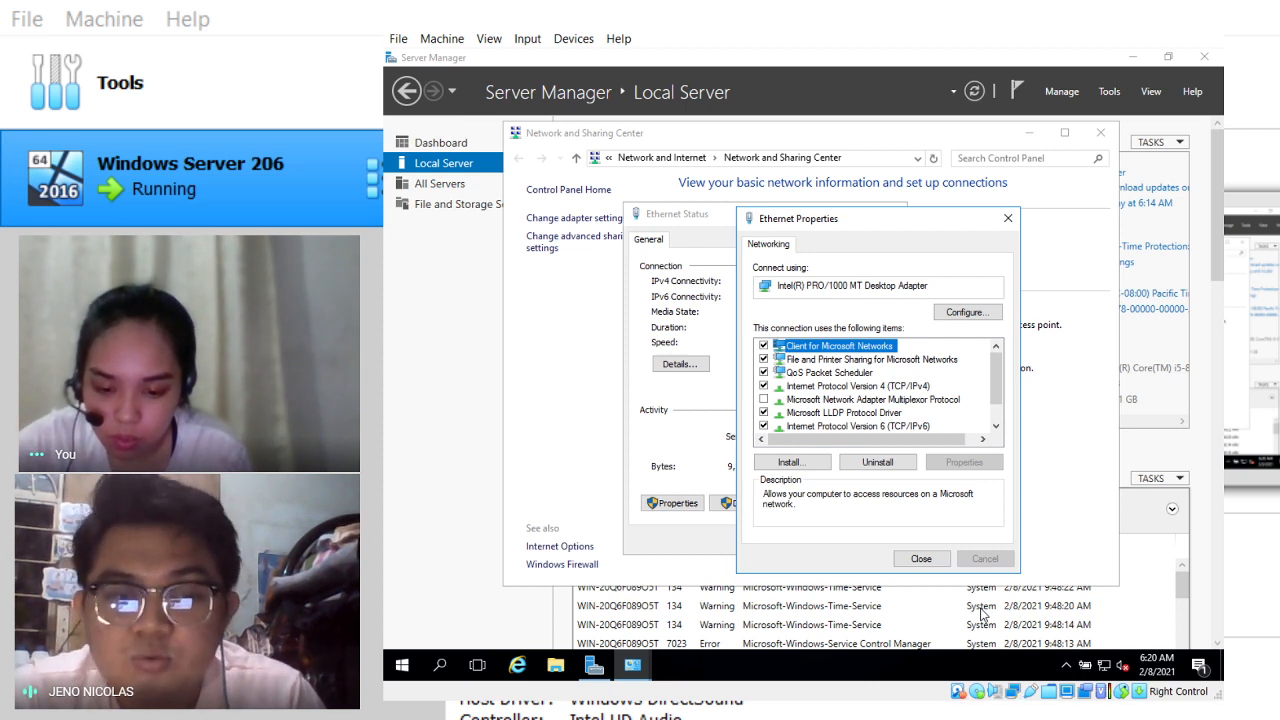
pyautogui.click(922, 560)
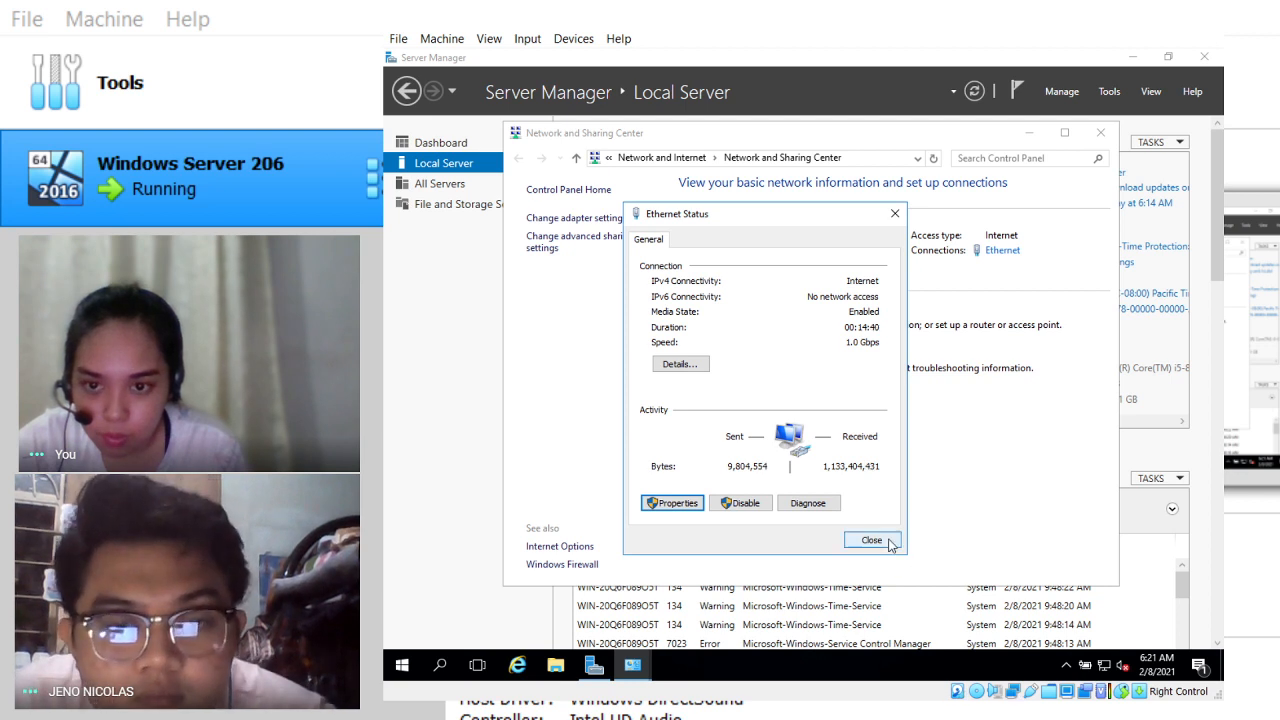
pyautogui.click(887, 543)
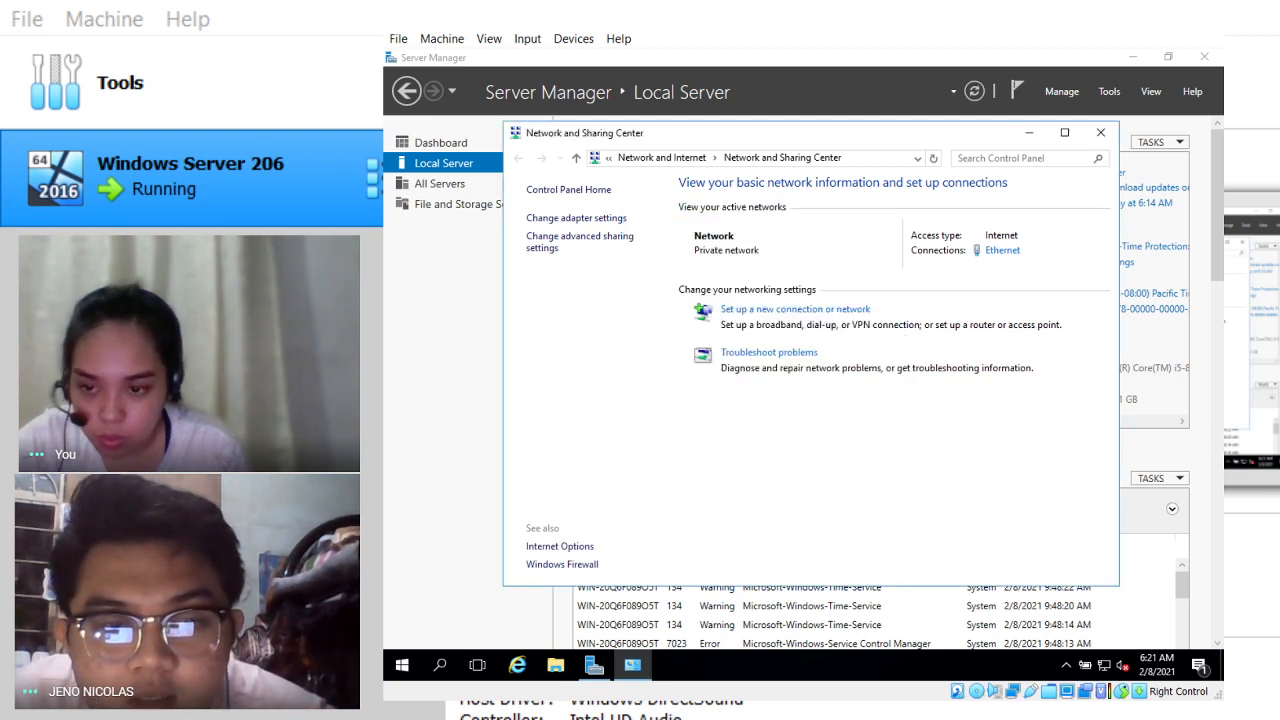
pyautogui.click(412, 670)
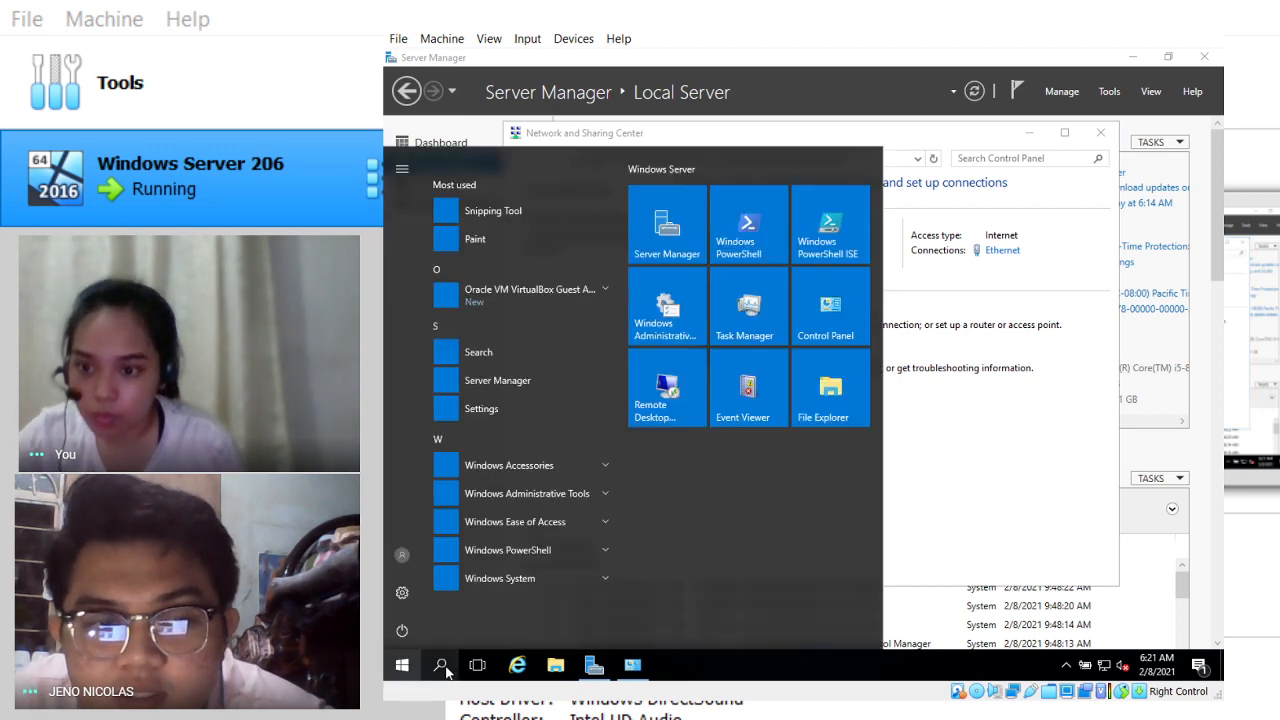
# Step: Search for 'COMMAN' and pin the Command Prompt result to the taskbar
pyautogui.click(440, 666)
pyautogui.write('C')
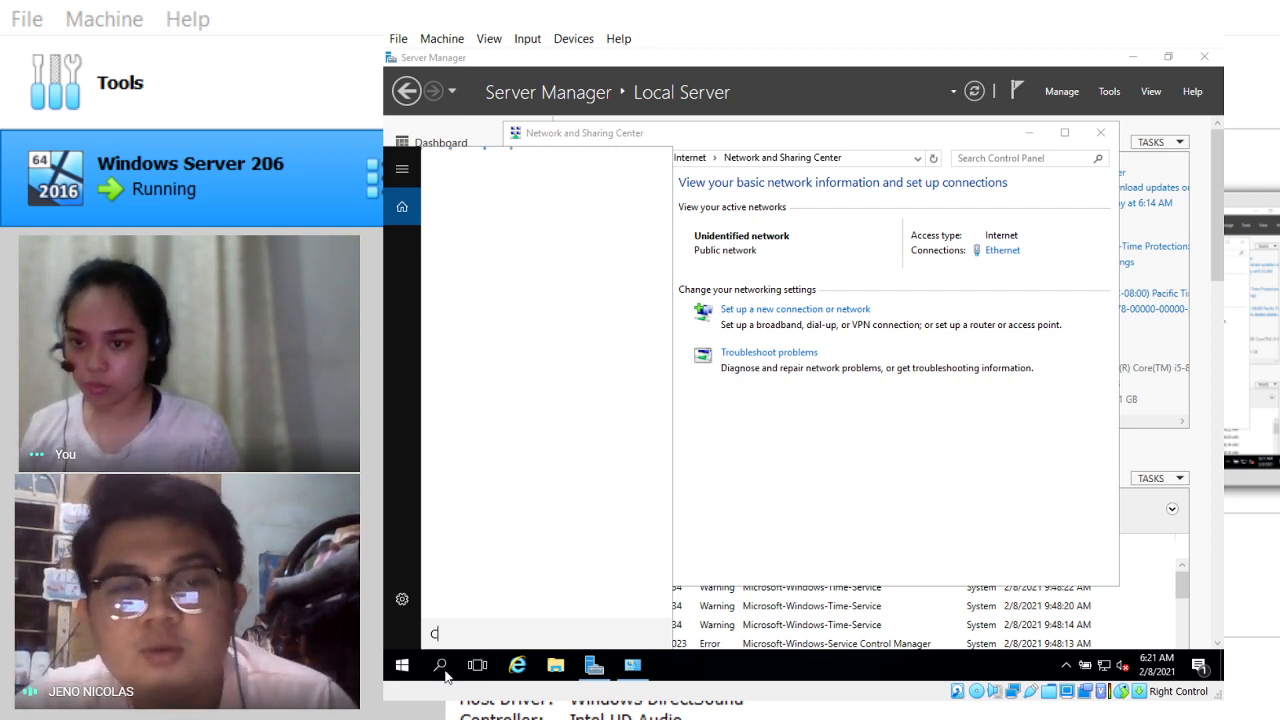
pyautogui.write('OMMAN')
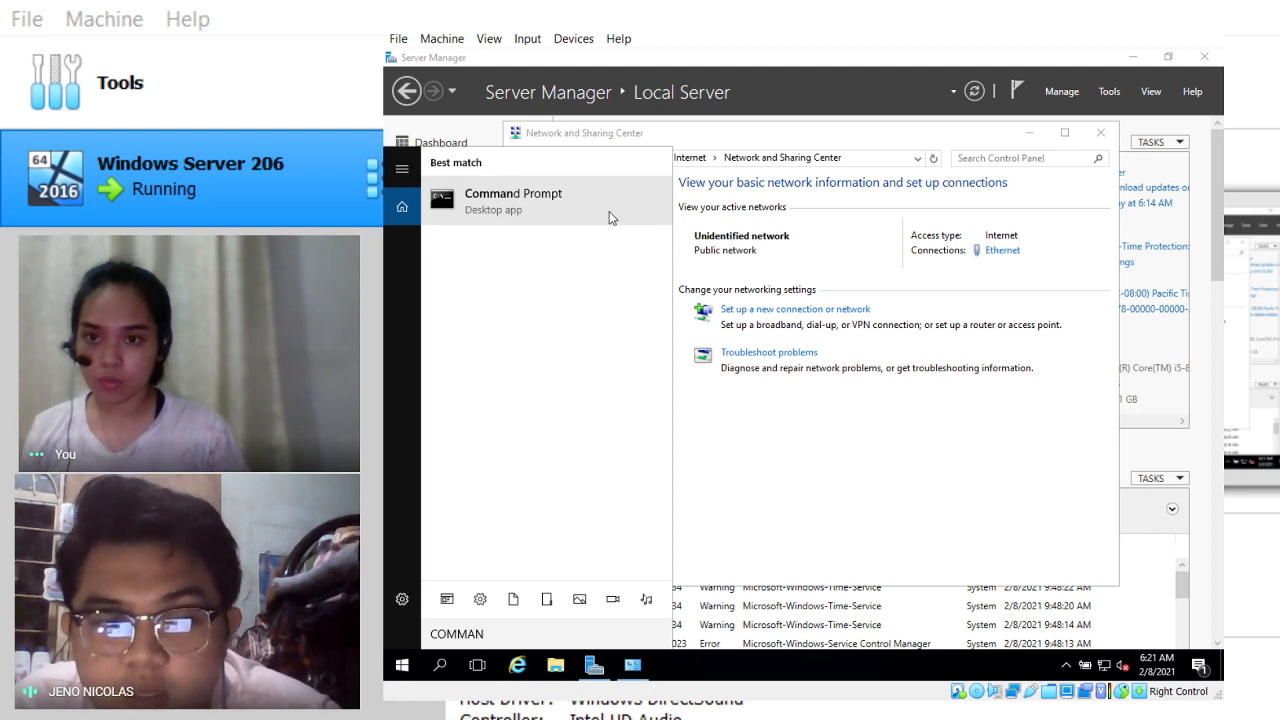
pyautogui.rightClick(482, 197)
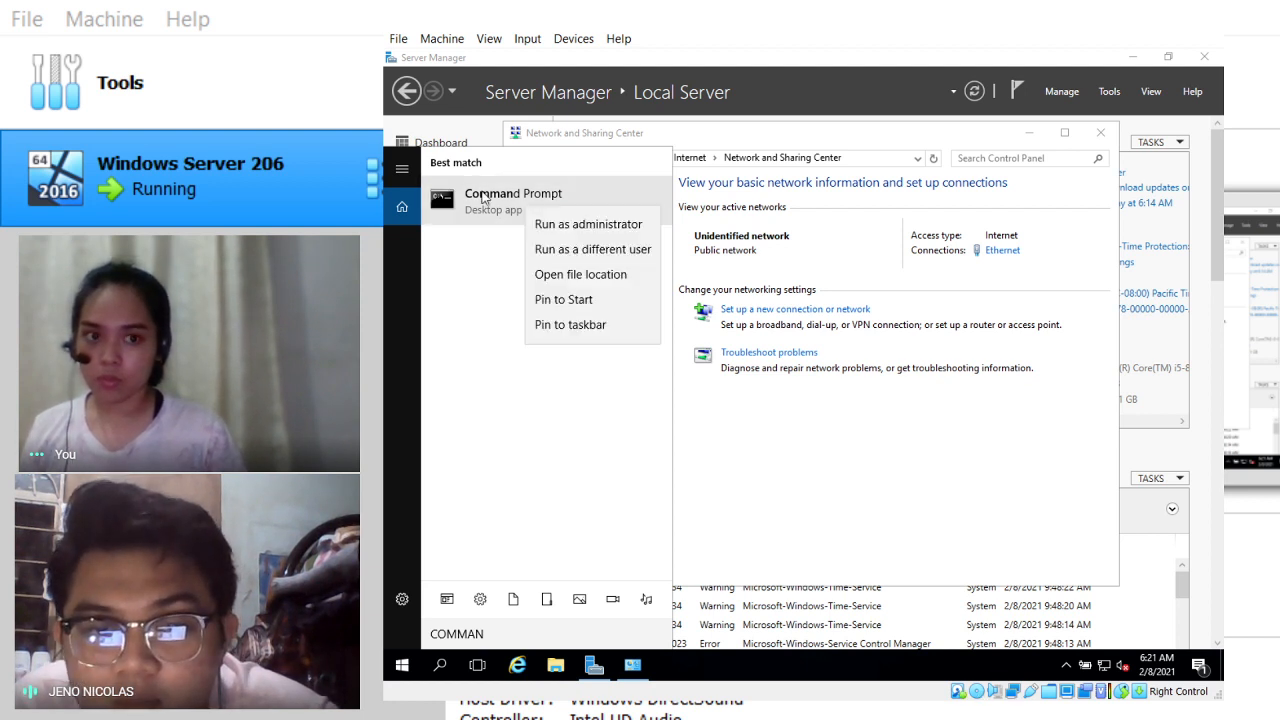
pyautogui.click(561, 325)
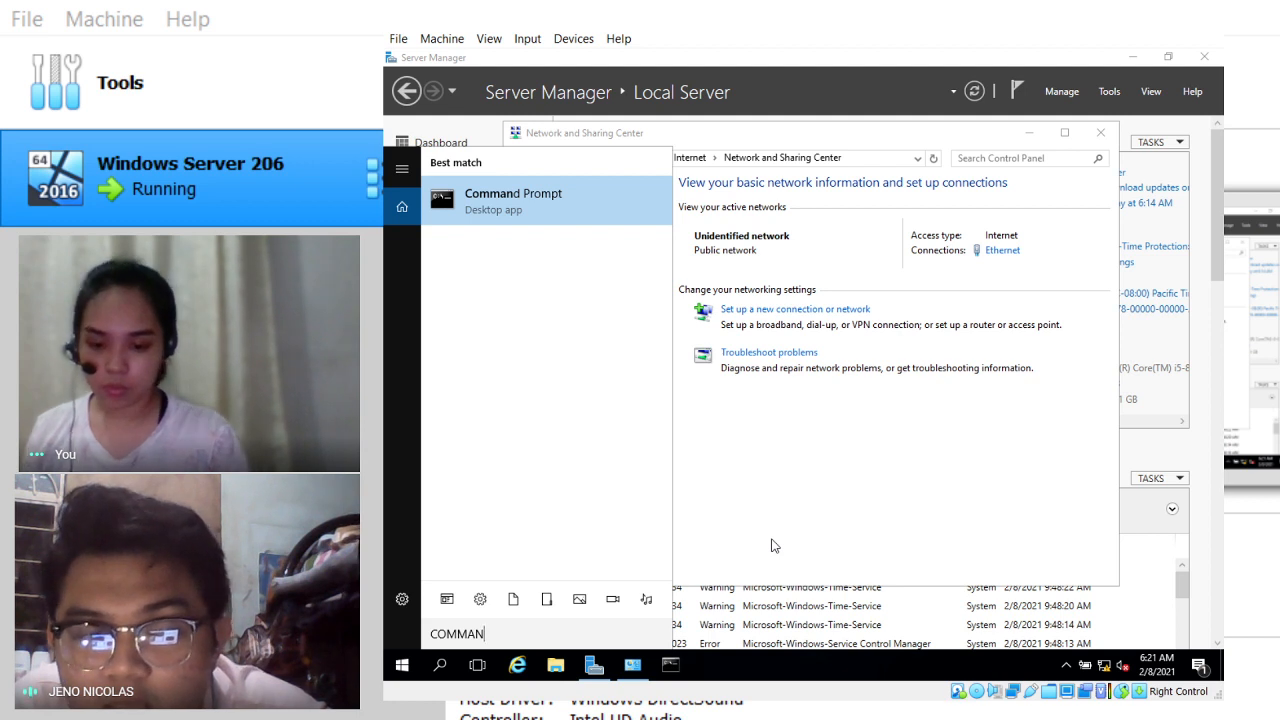
# Step: Launch the pinned Command Prompt and ping 8.8.8.8
pyautogui.click(667, 672)
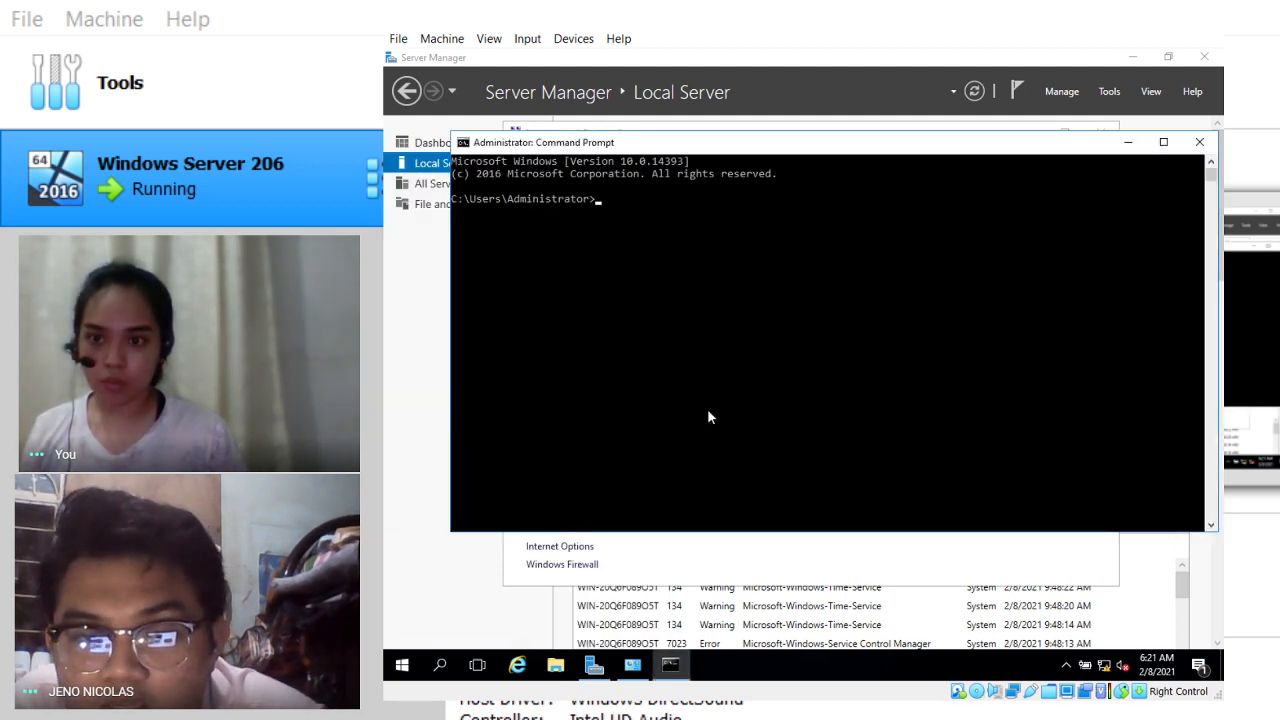
pyautogui.write('ping 8')
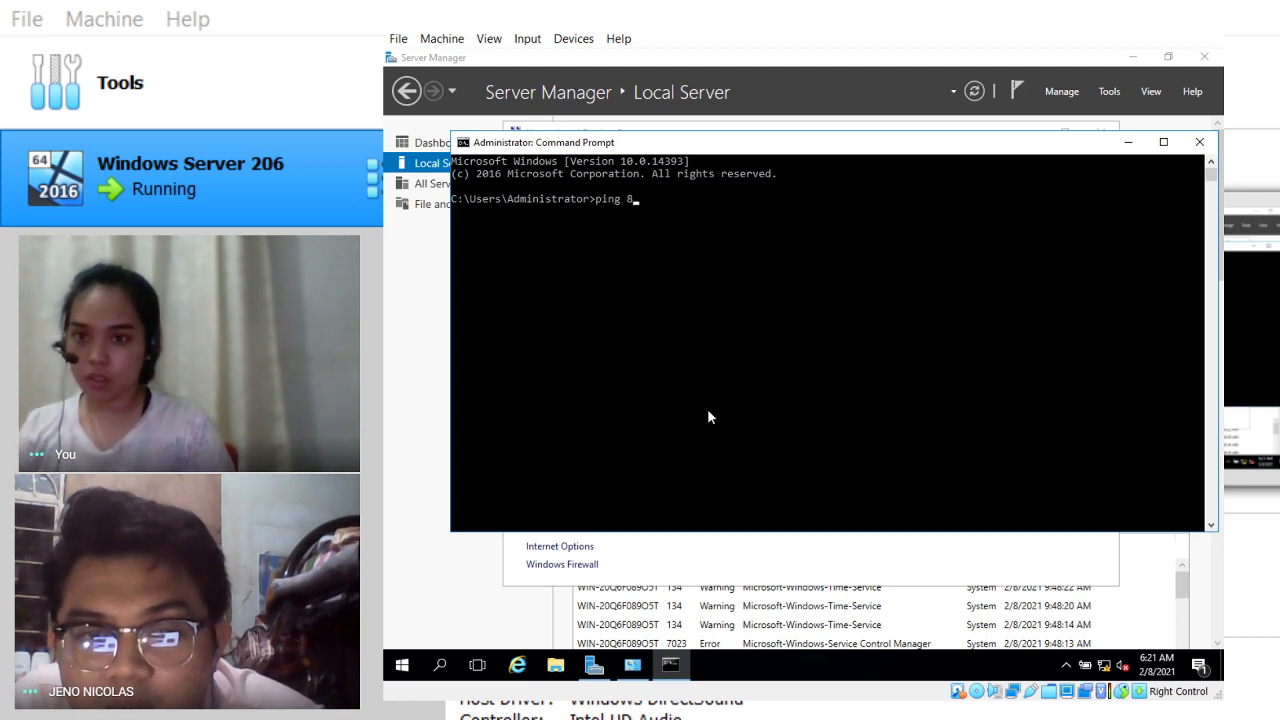
pyautogui.write('.8.8.8')
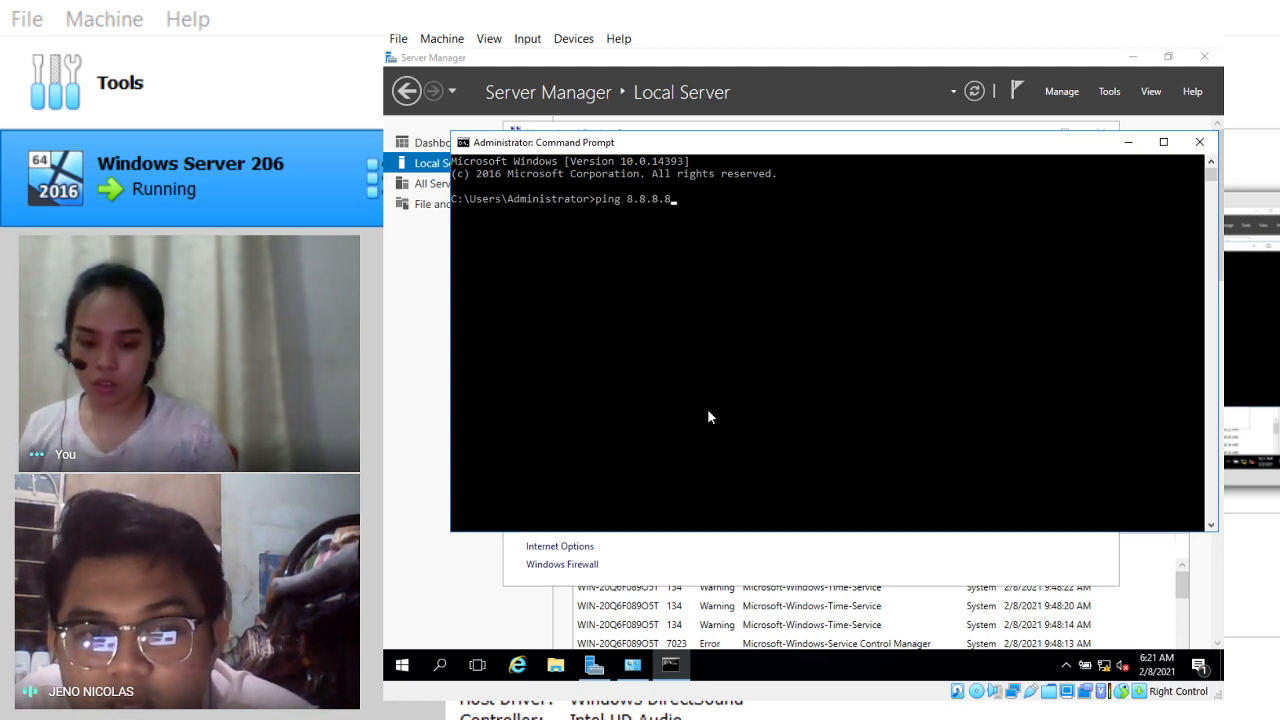
pyautogui.press('Return')
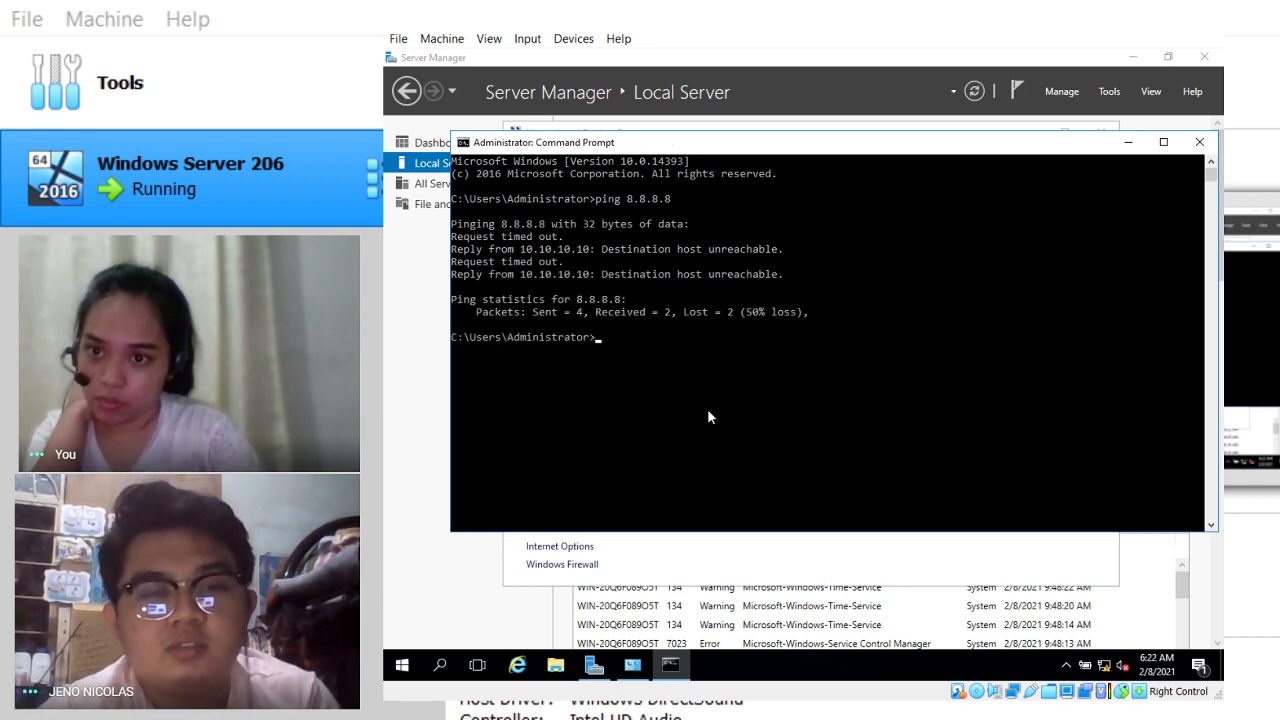
# Step: Ping 8.8.8.8 twice more, correcting a mistyped address, then close Command Prompt
pyautogui.write('ping 7.7')
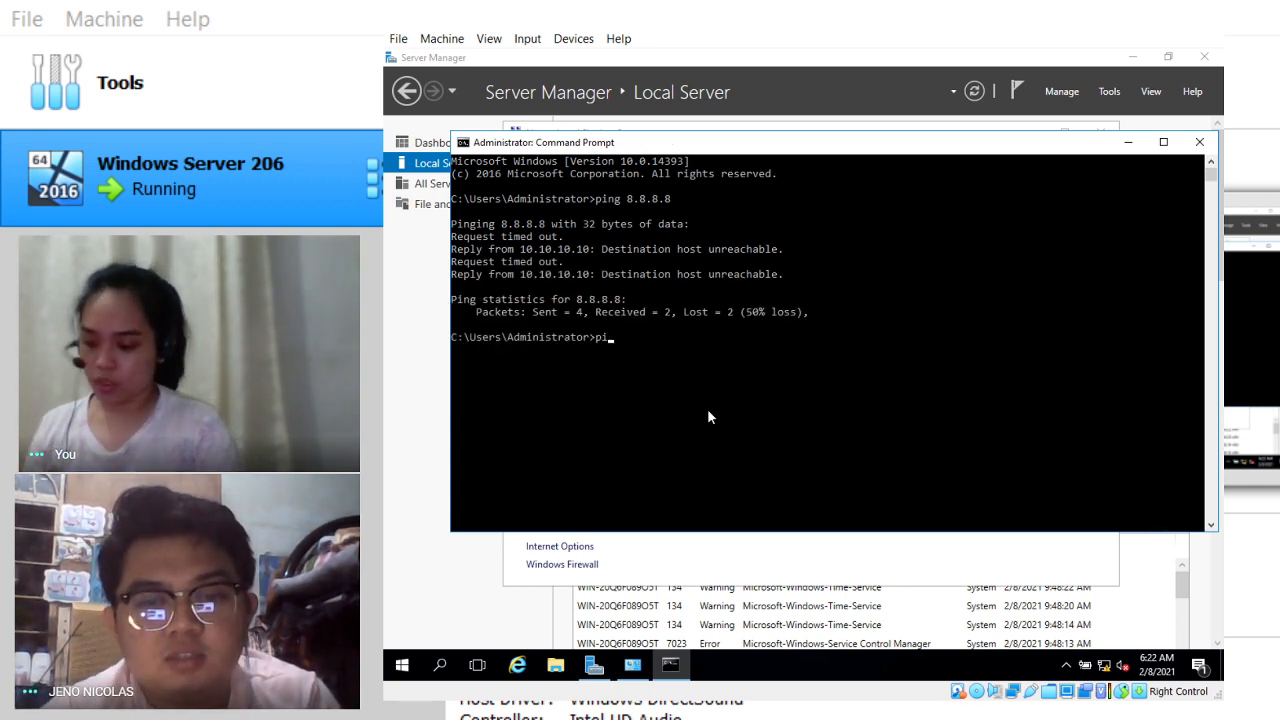
pyautogui.press('BackSpace')
pyautogui.press('BackSpace')
pyautogui.press('BackSpace')
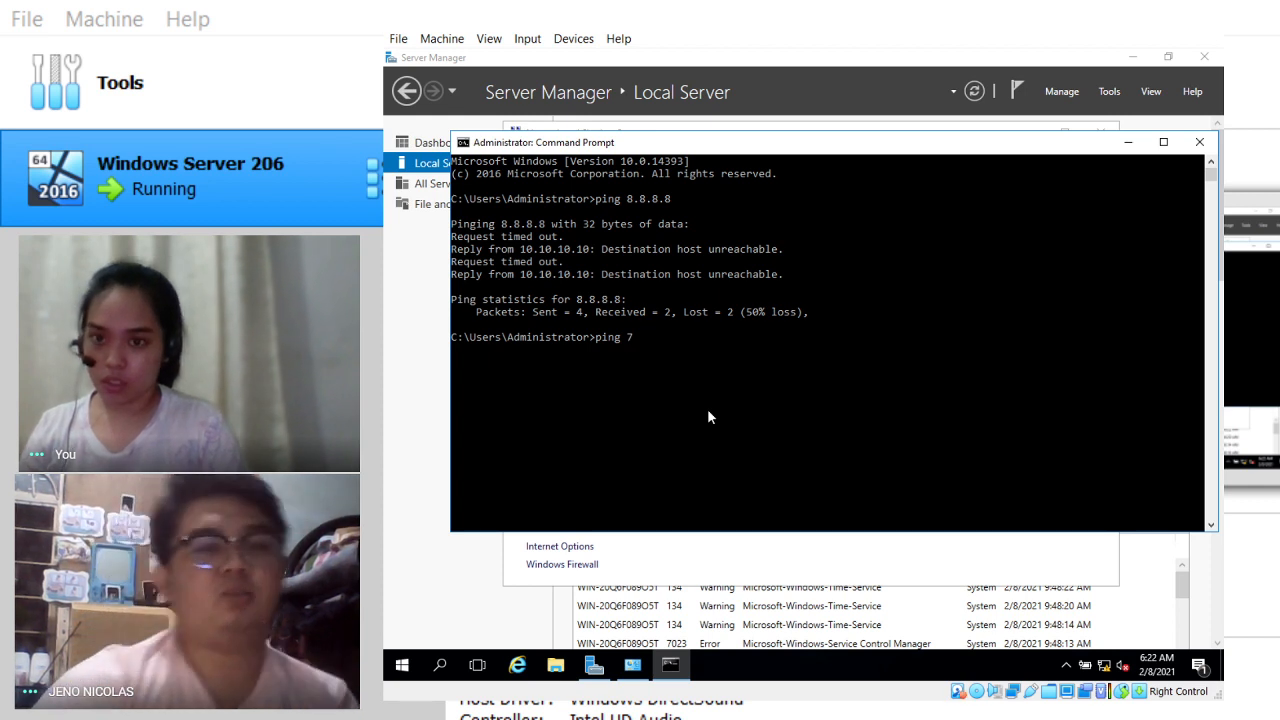
pyautogui.write('8.8.8.8')
pyautogui.press('Return')
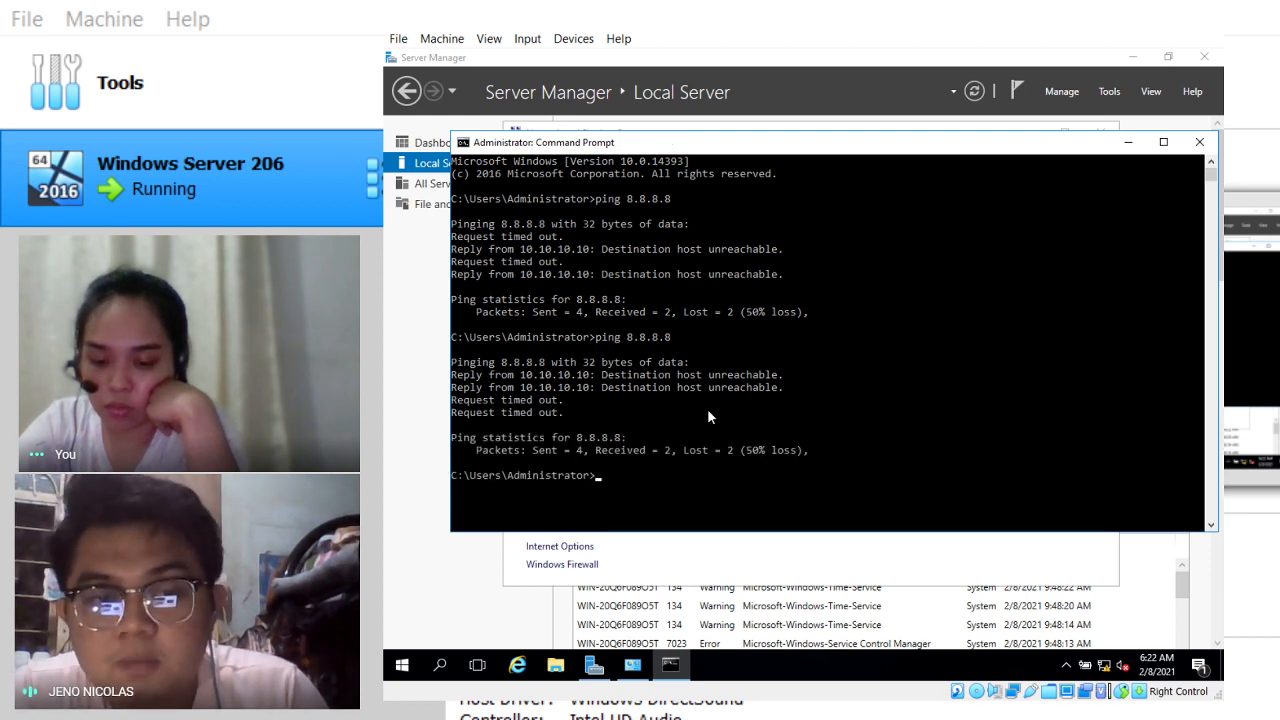
pyautogui.write('ping 8')
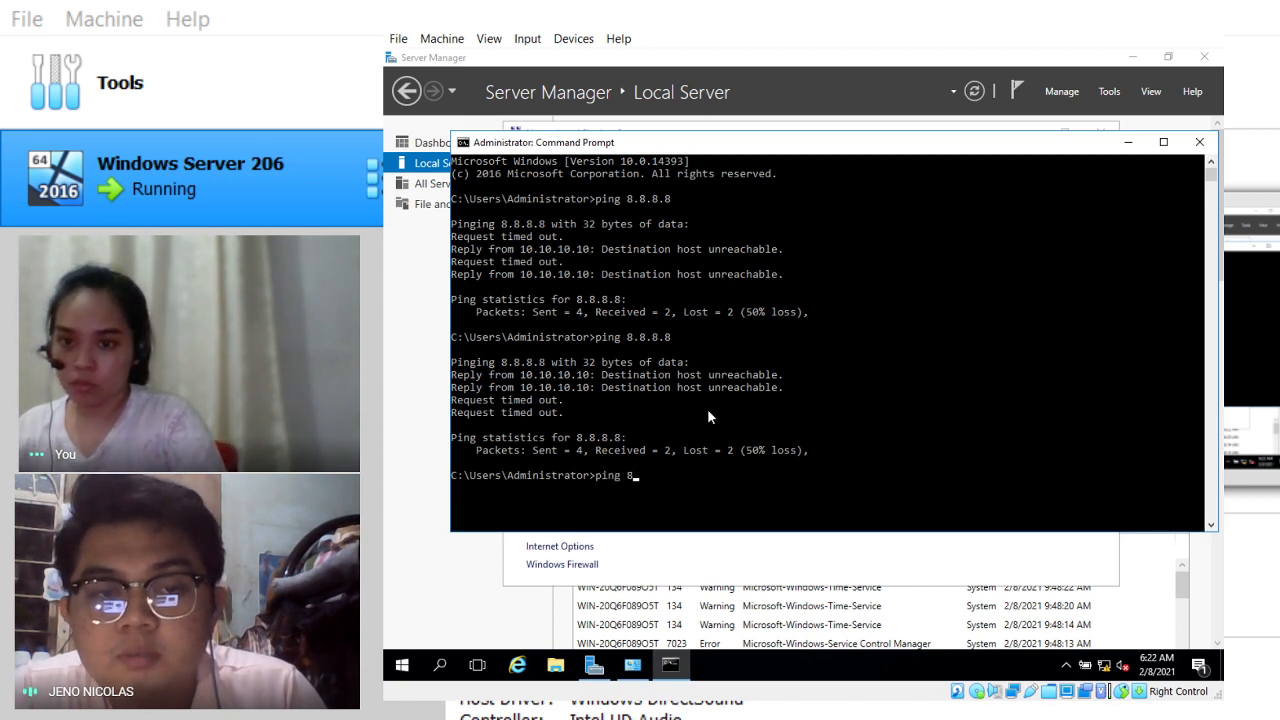
pyautogui.write('.8.8.8')
pyautogui.press('Return')
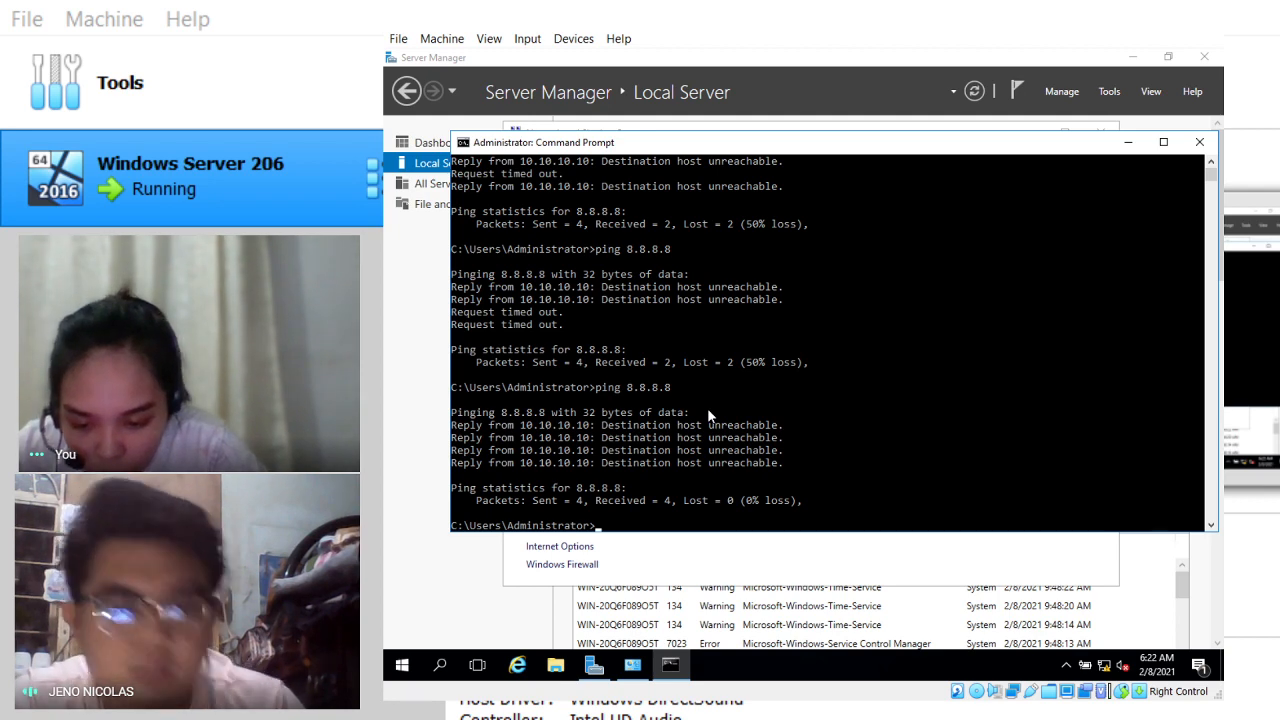
pyautogui.click(1199, 142)
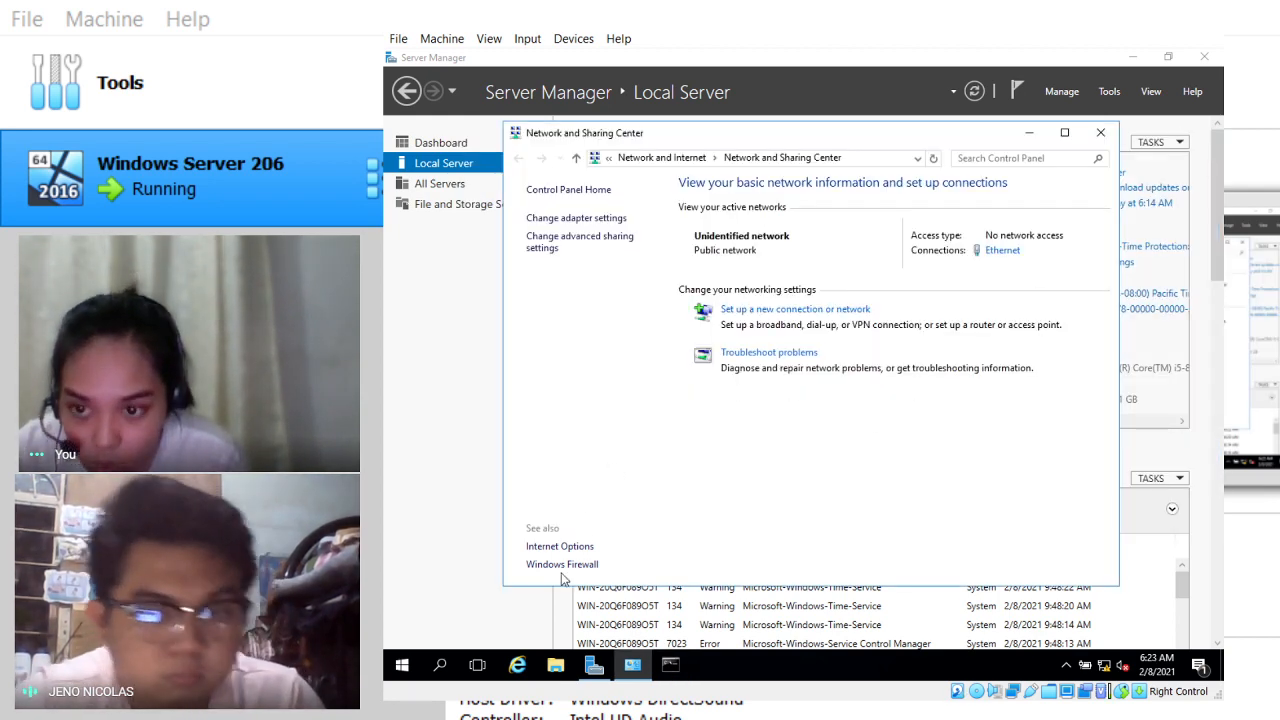
# Step: Bring the Server Manager window in front of Network and Sharing Center
pyautogui.click(466, 329)
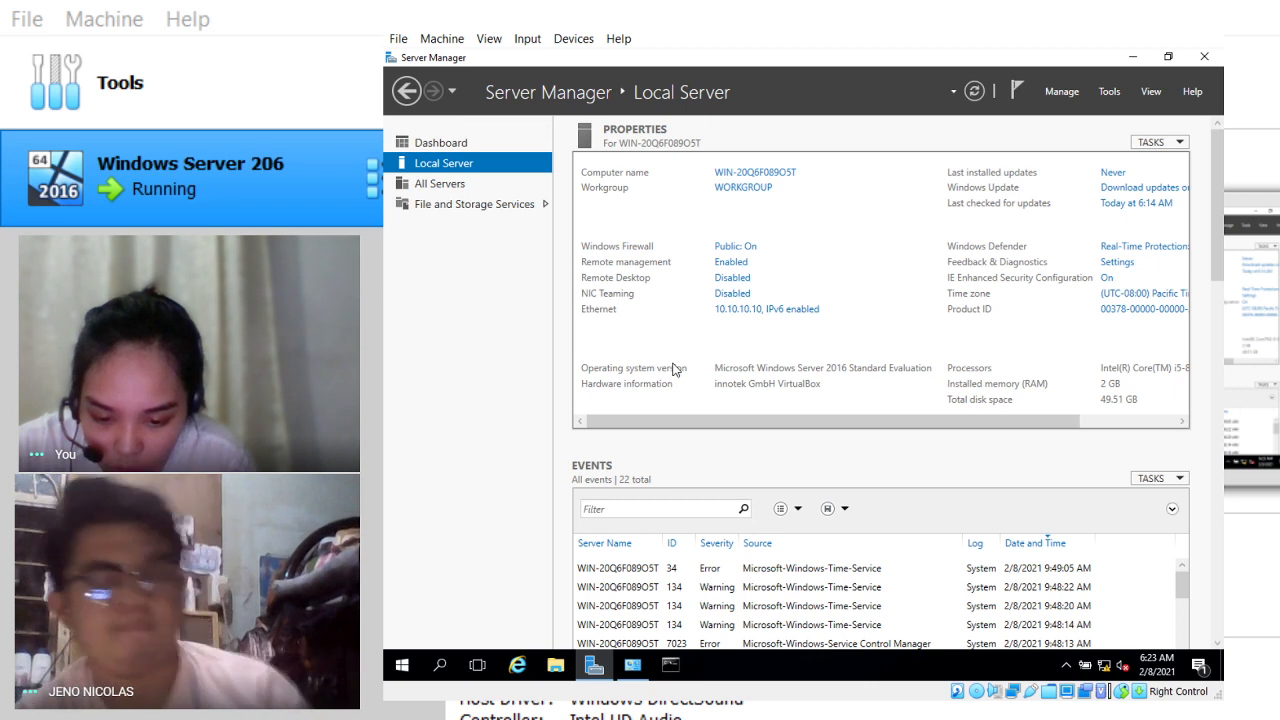
# Step: Restart the server via Start > Power > Restart, keeping Other (Unplanned) as the reason
pyautogui.click(402, 665)
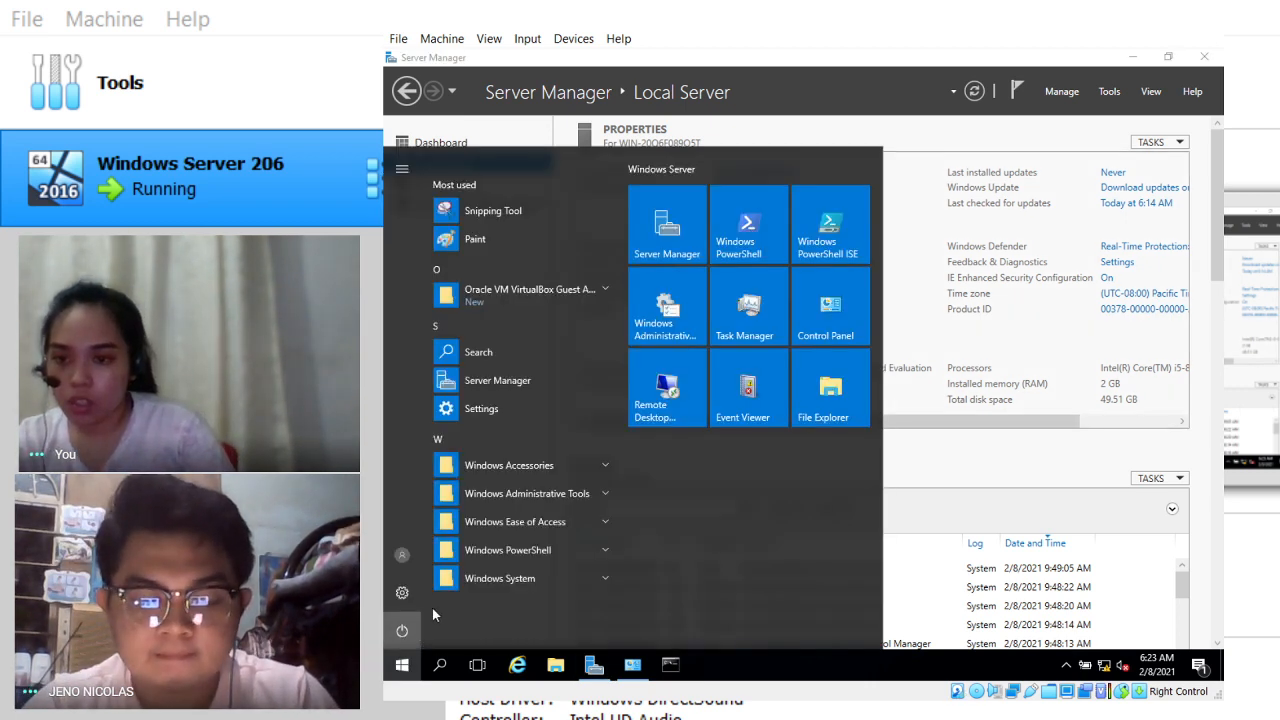
pyautogui.click(404, 631)
pyautogui.click(425, 591)
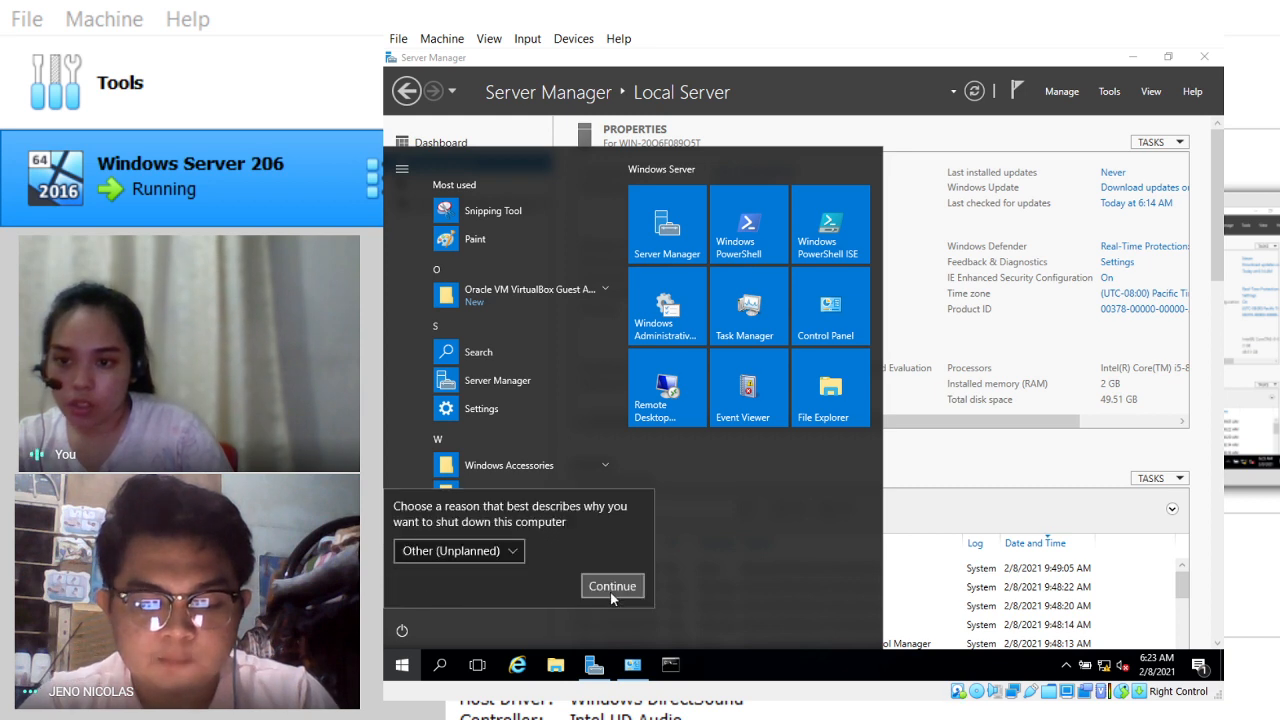
pyautogui.click(502, 551)
pyautogui.click(731, 526)
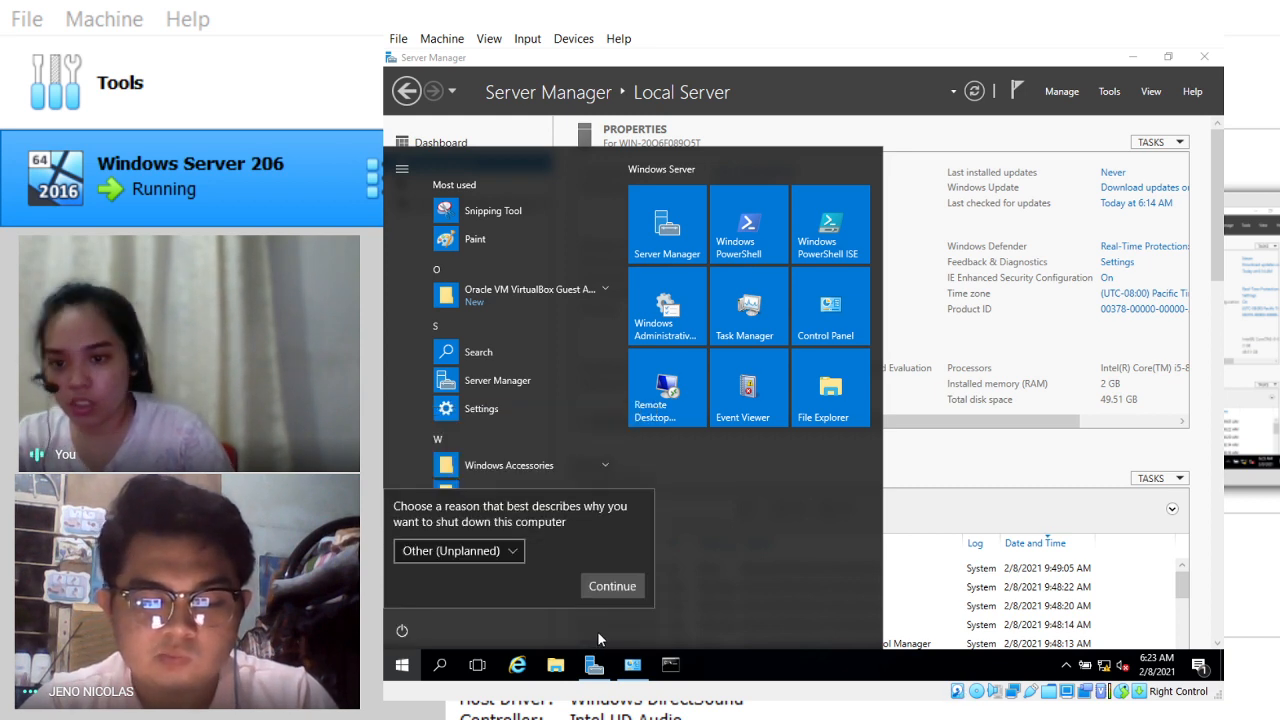
pyautogui.click(614, 587)
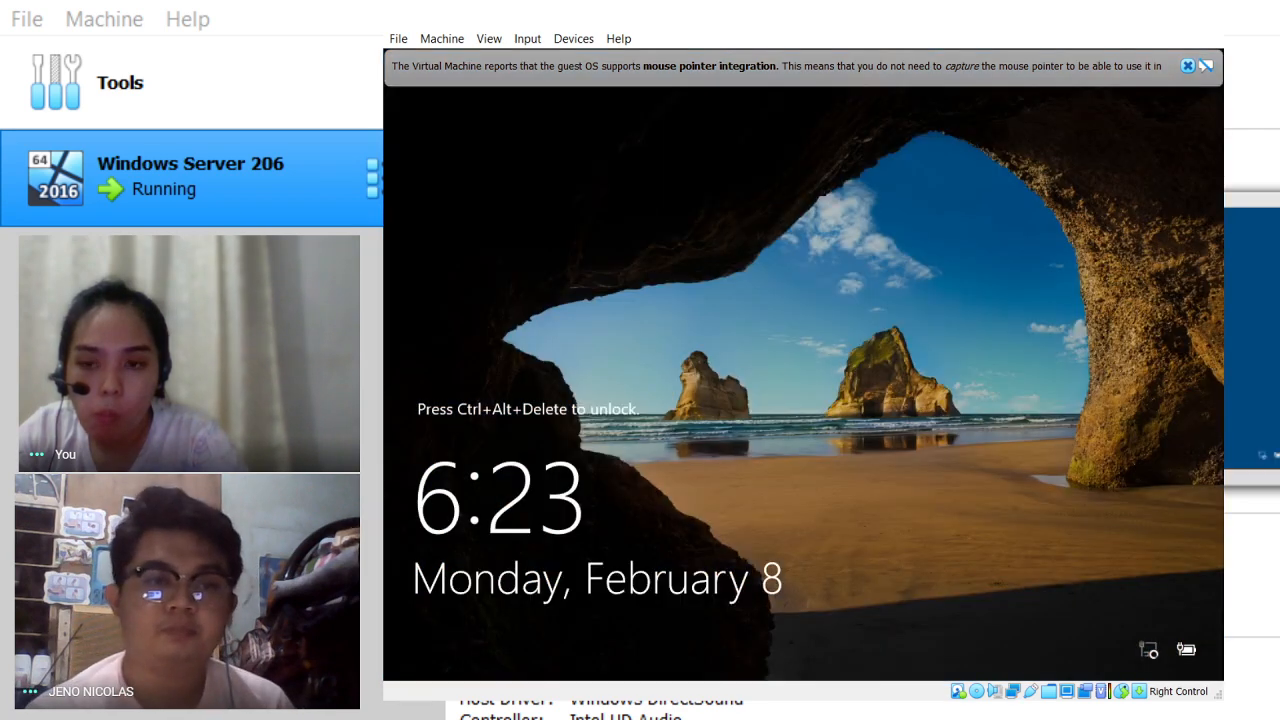
# Step: Unlock the lock screen and try the Administrator password, dismissing the incorrect-password messages
pyautogui.hotkey('ctrl', 'Delete')
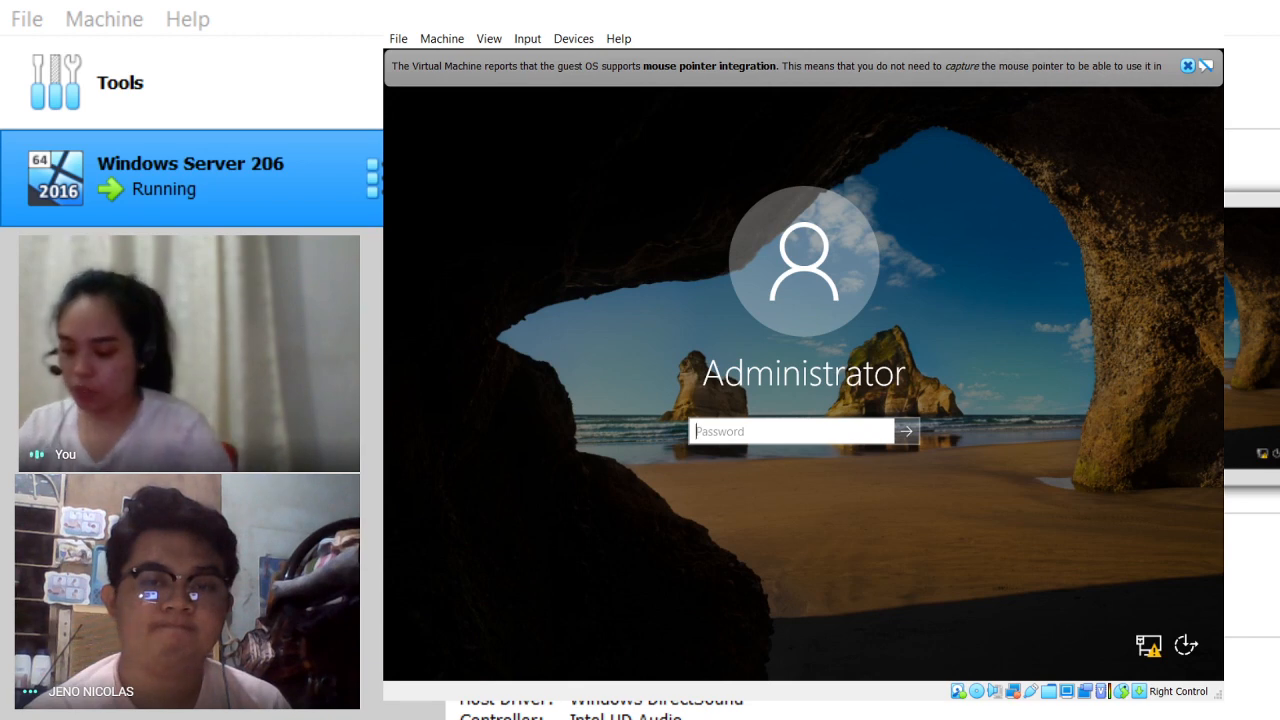
pyautogui.write('•••••••••••')
pyautogui.press('capslock')
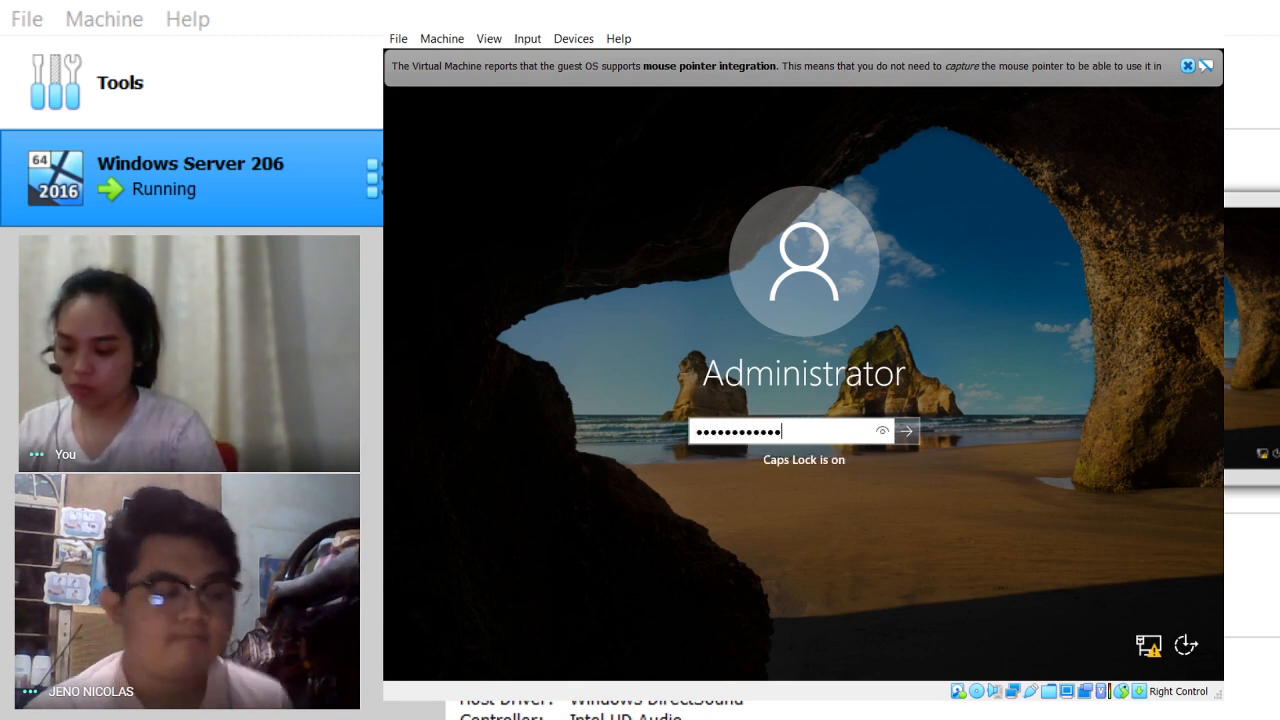
pyautogui.hotkey('ctrl', 'a')
pyautogui.write('•')
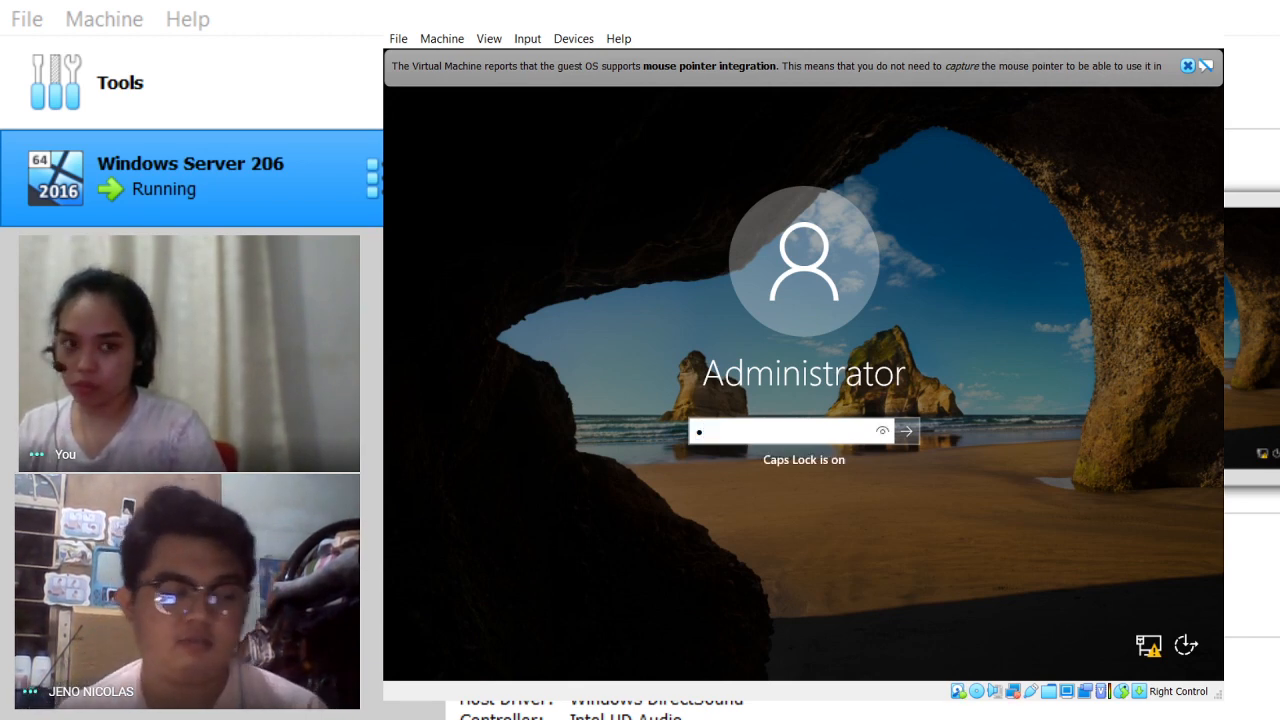
pyautogui.press('BackSpace')
pyautogui.write('•••••')
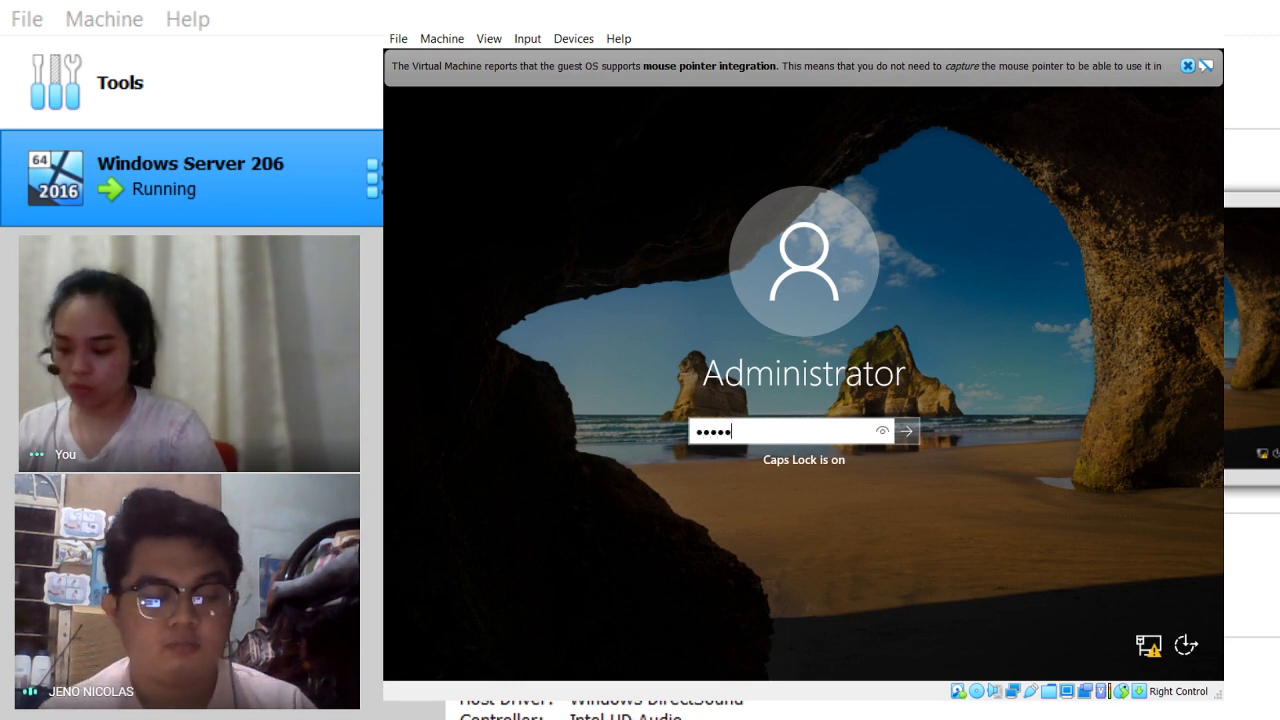
pyautogui.write('•••••••••••••')
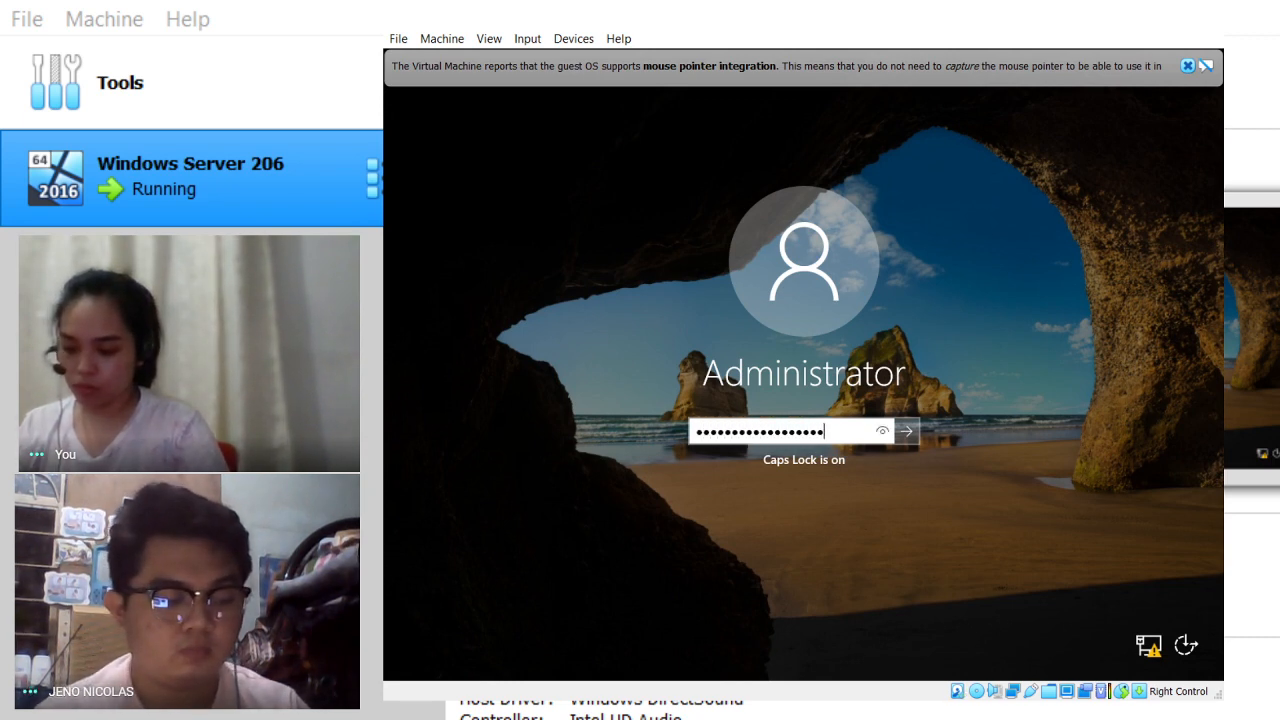
pyautogui.write('•••')
pyautogui.press('Return')
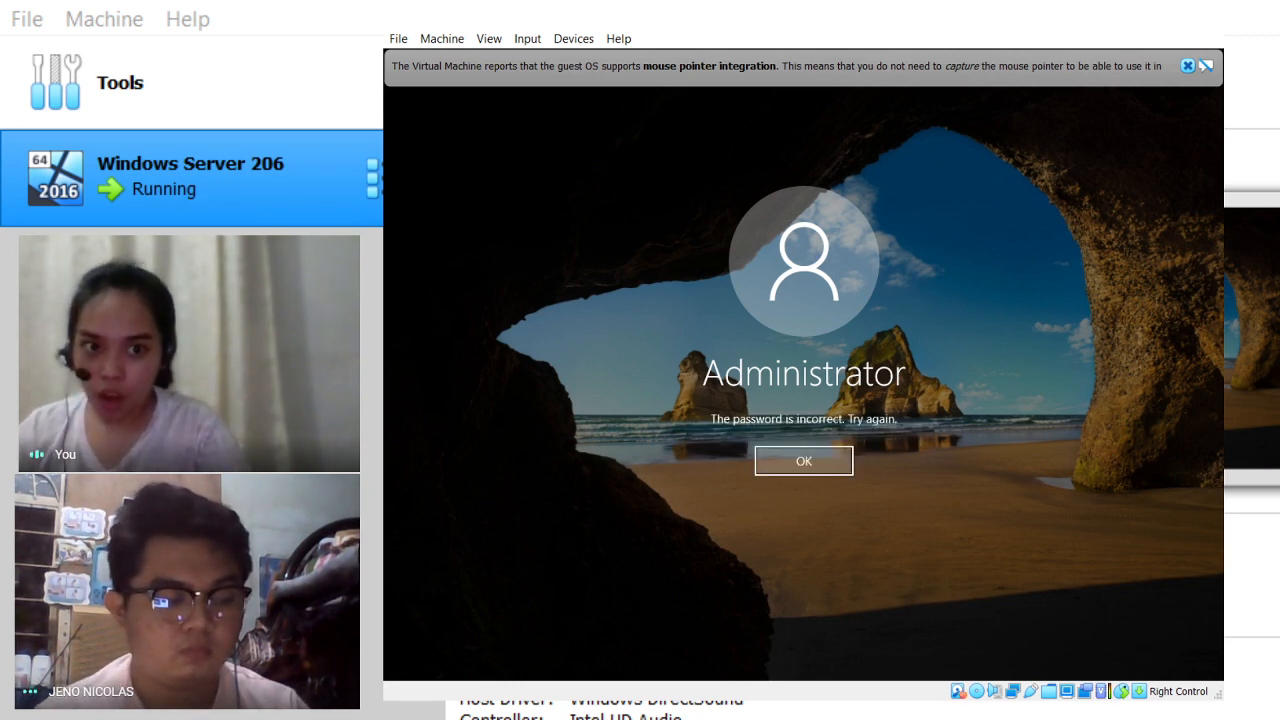
pyautogui.press('Return')
pyautogui.write('•••••••••')
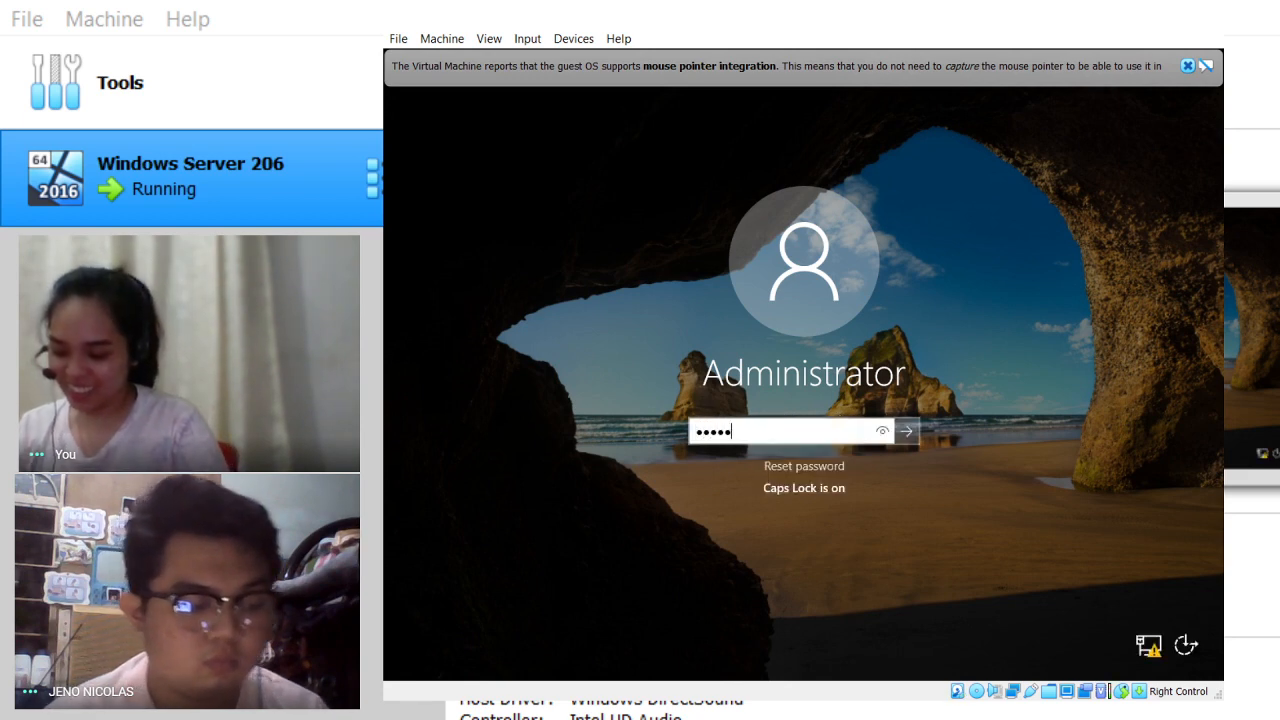
pyautogui.write('••••••••••')
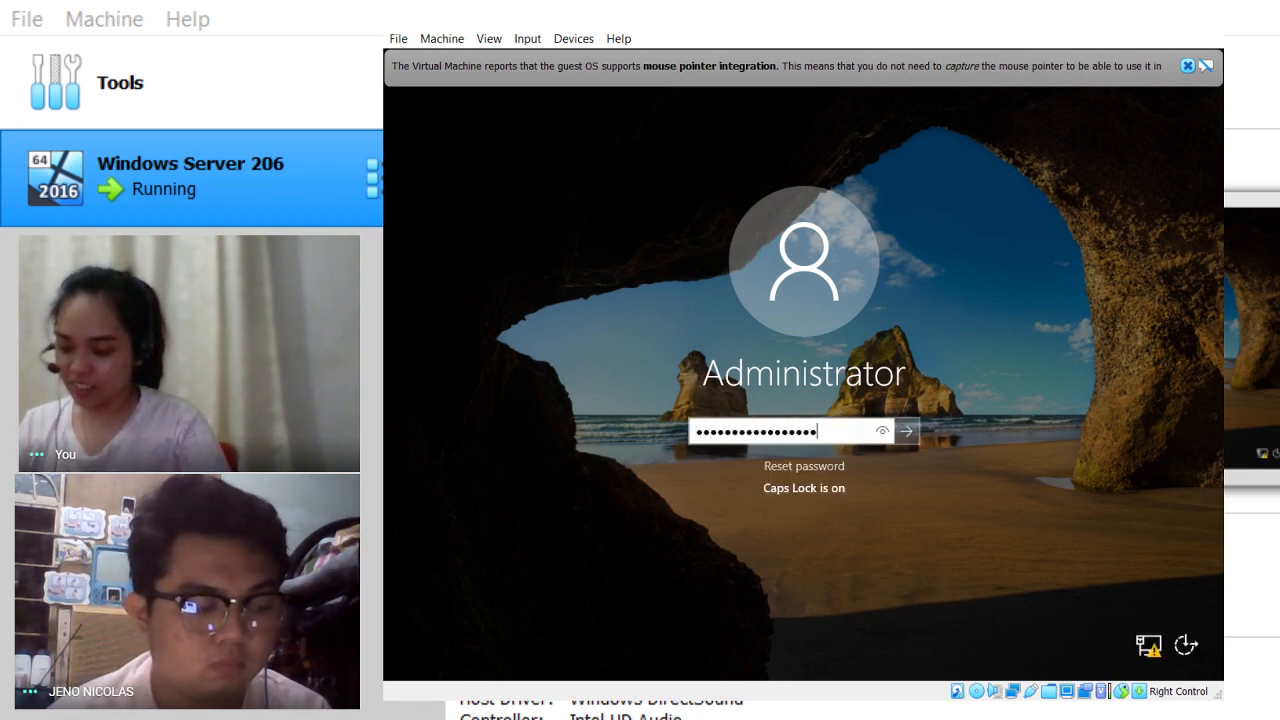
pyautogui.press('Return')
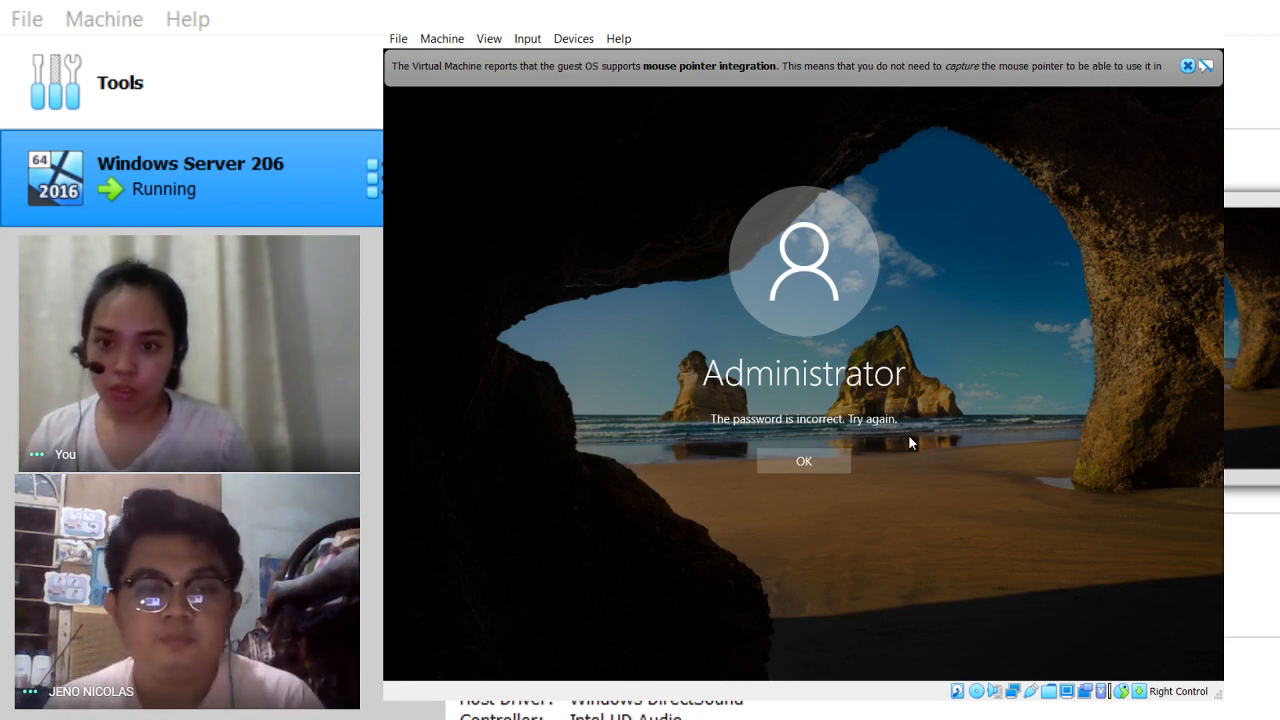
pyautogui.click(791, 464)
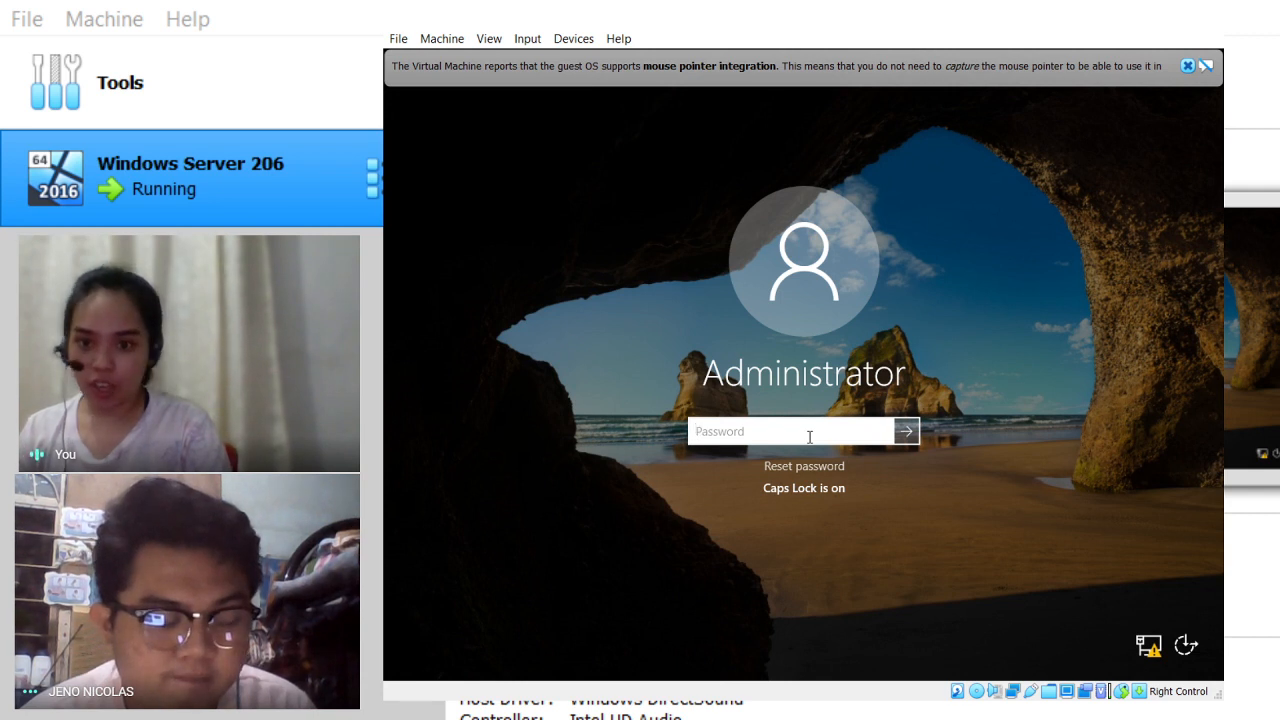
# Step: Retype the Administrator password with Caps Lock off, reveal it to verify, and sign in
pyautogui.write('•')
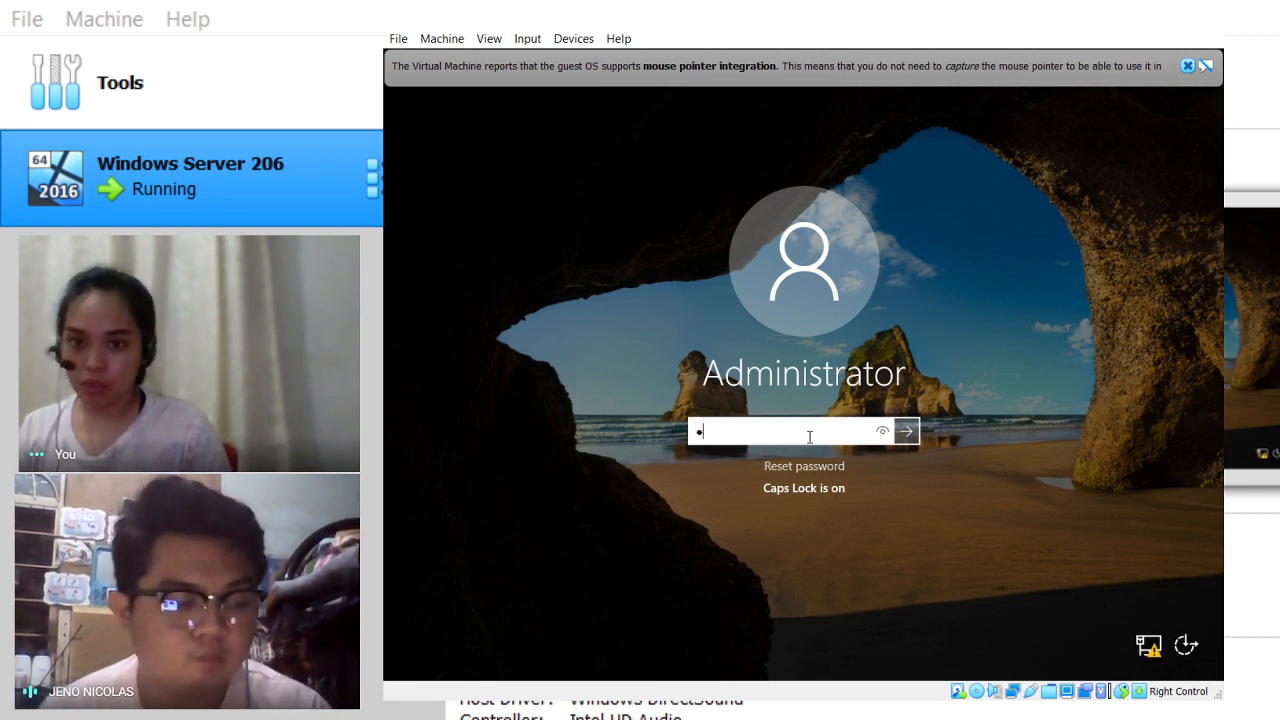
pyautogui.press('BackSpace')
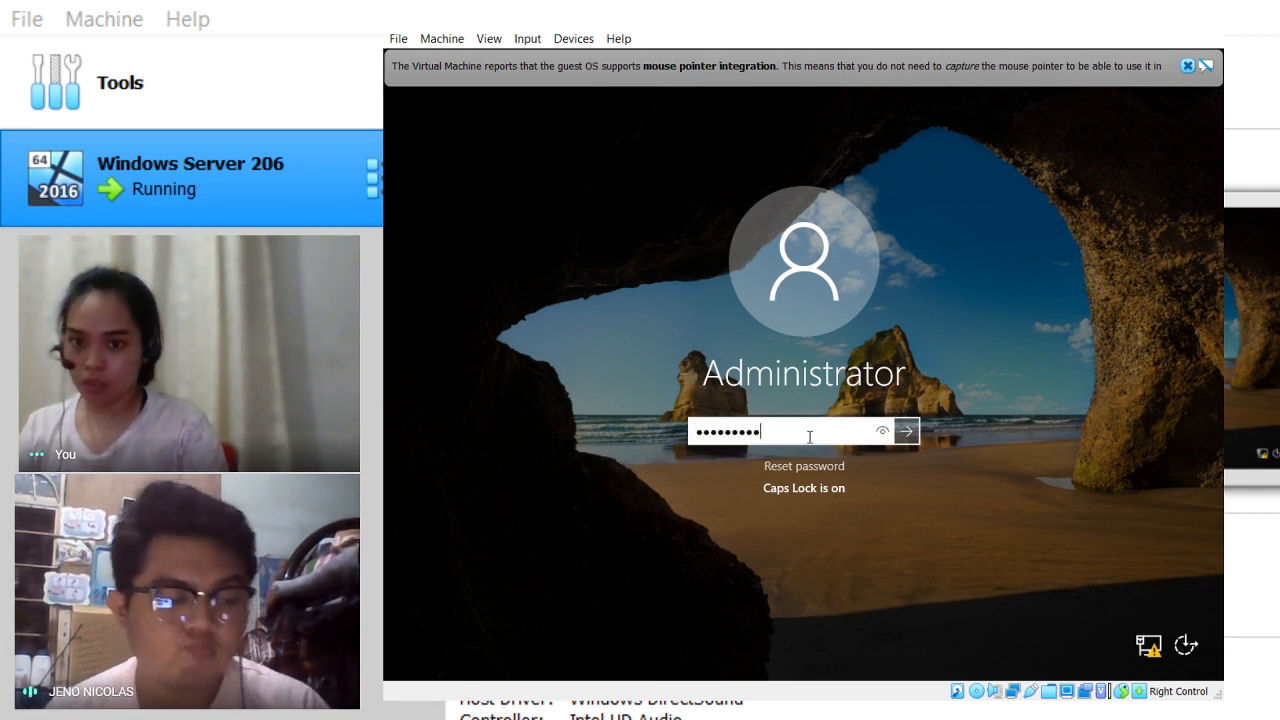
pyautogui.click(881, 431)
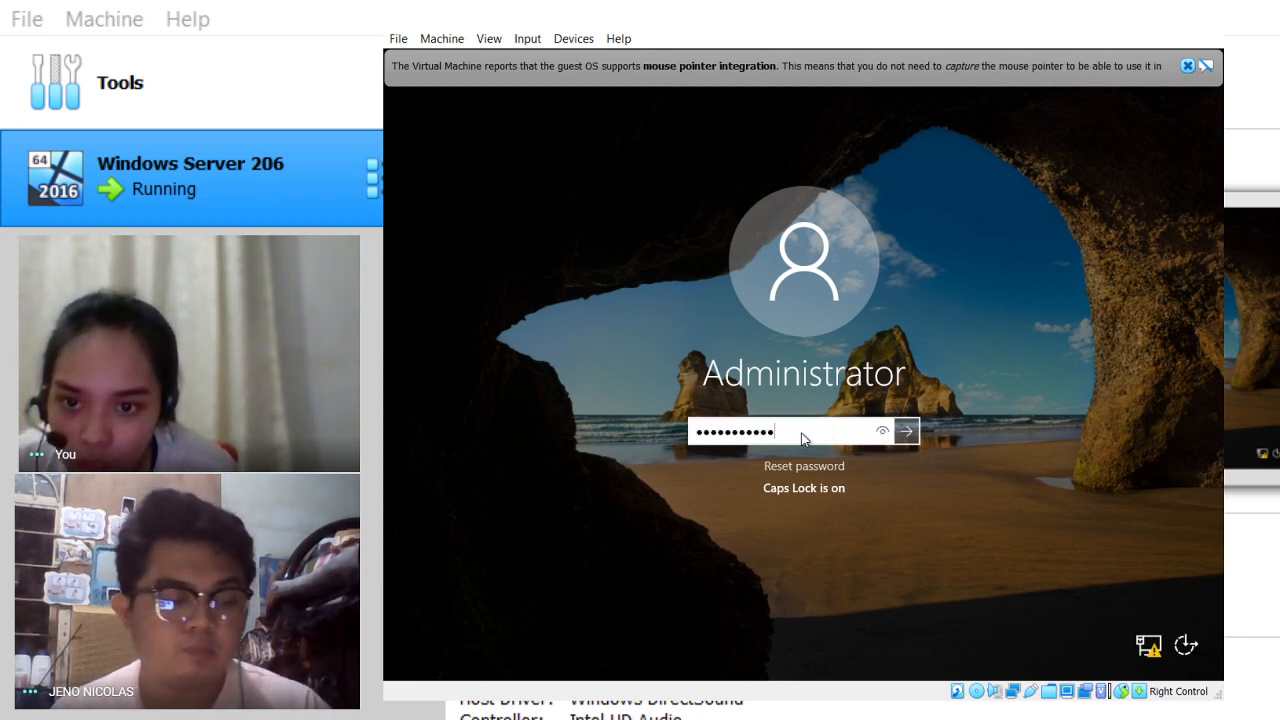
pyautogui.moveTo(802, 434); pyautogui.dragTo(686, 440)
pyautogui.press('capslock')
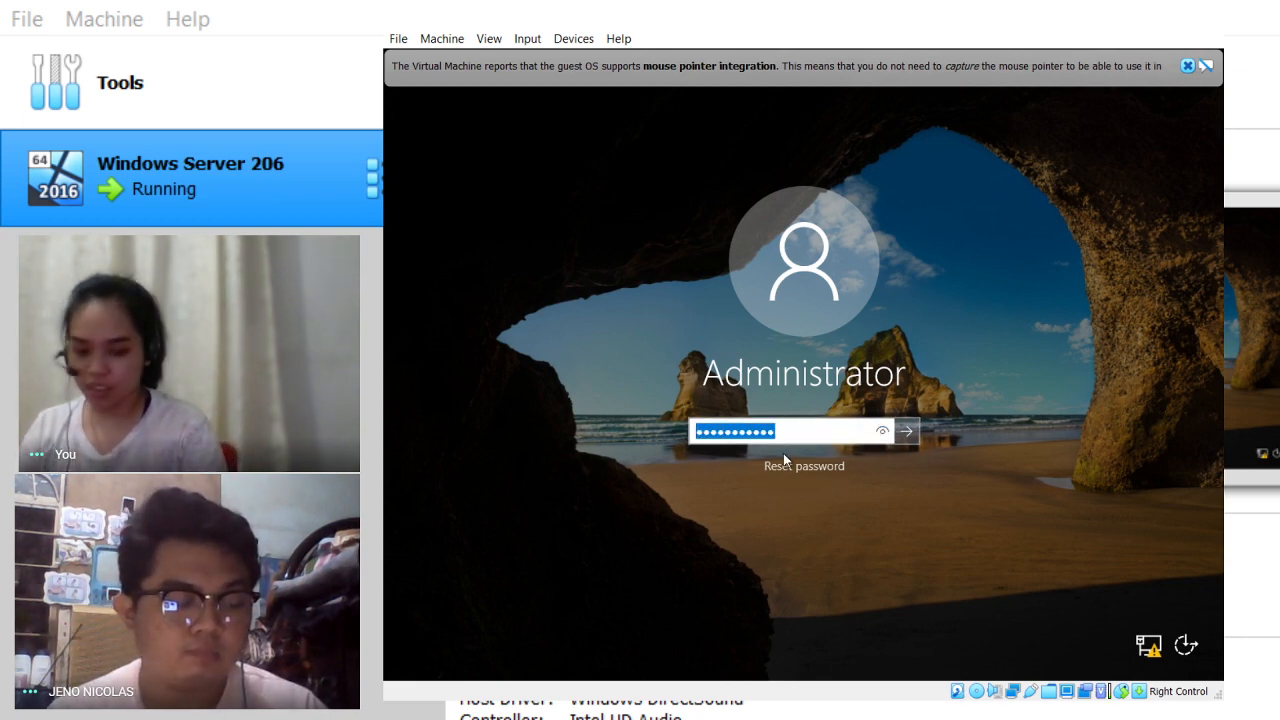
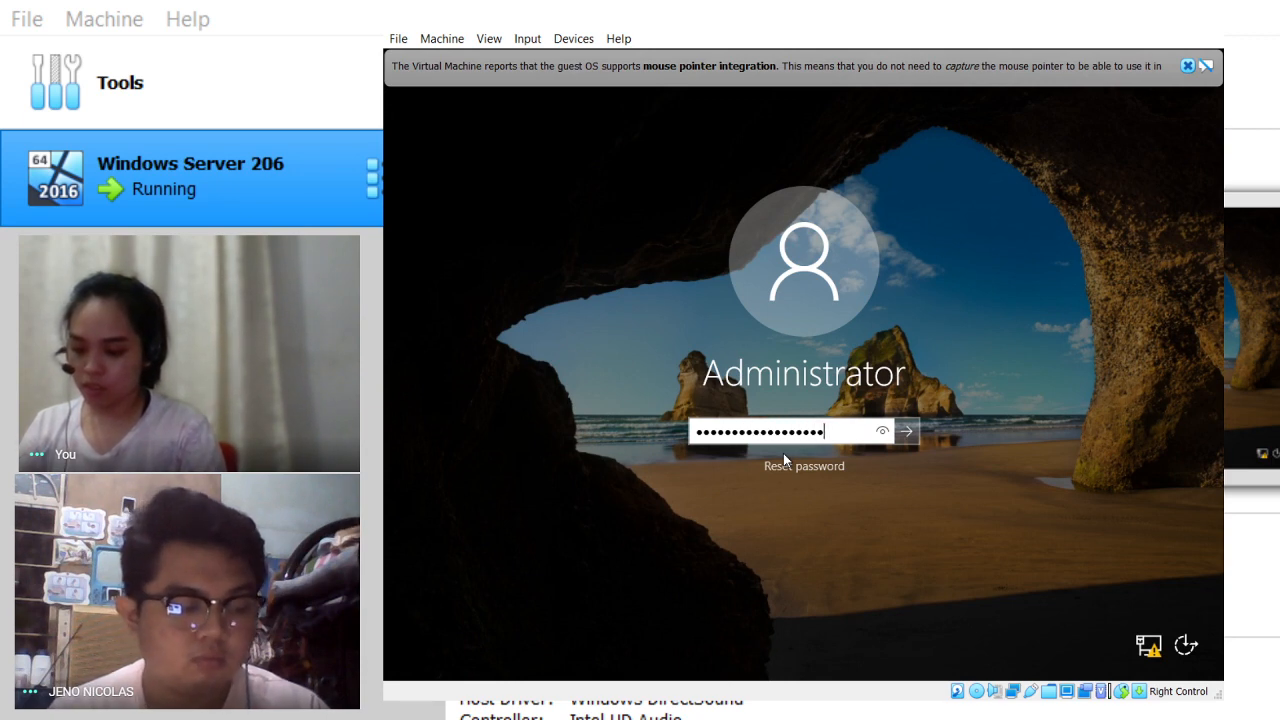
pyautogui.click(882, 434)
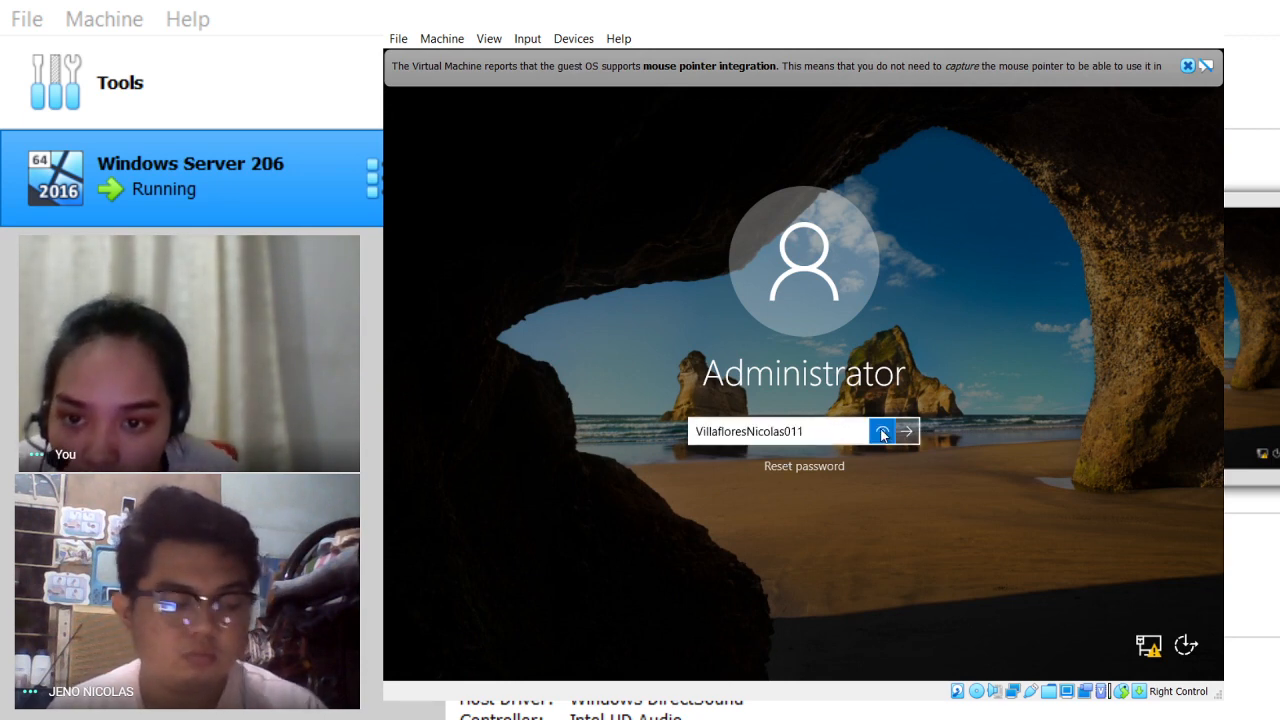
pyautogui.click(905, 431)
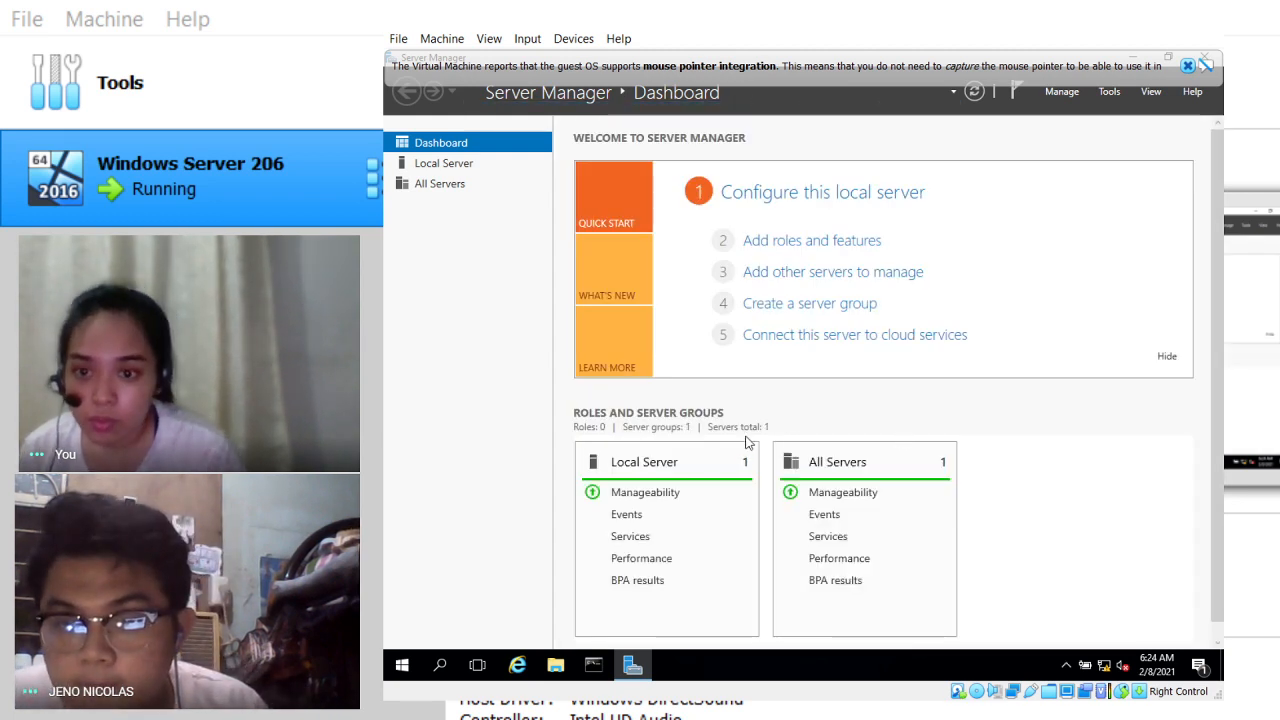
# Step: Open Local Server in Server Manager to view its properties, including Ethernet 10.10.10.10
pyautogui.click(450, 168)
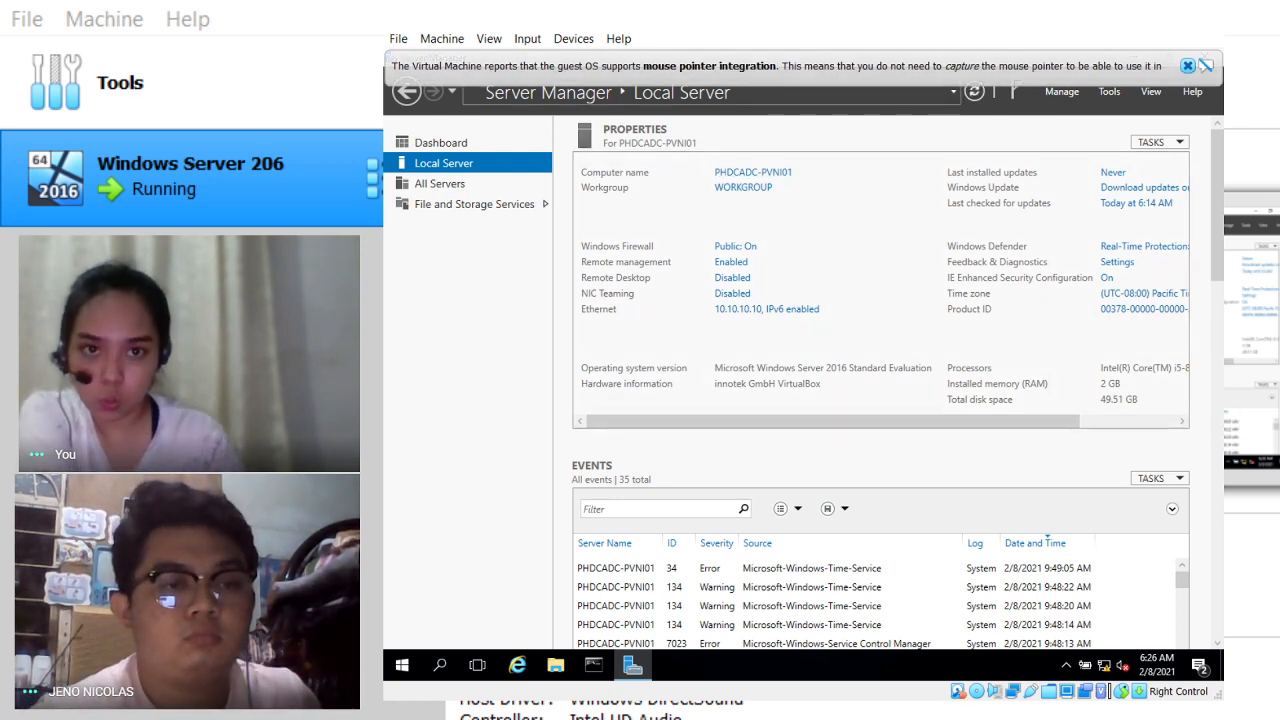
# Step: Dismiss the mouse integration notice and launch Manage > Add Roles and Features
pyautogui.click(1186, 66)
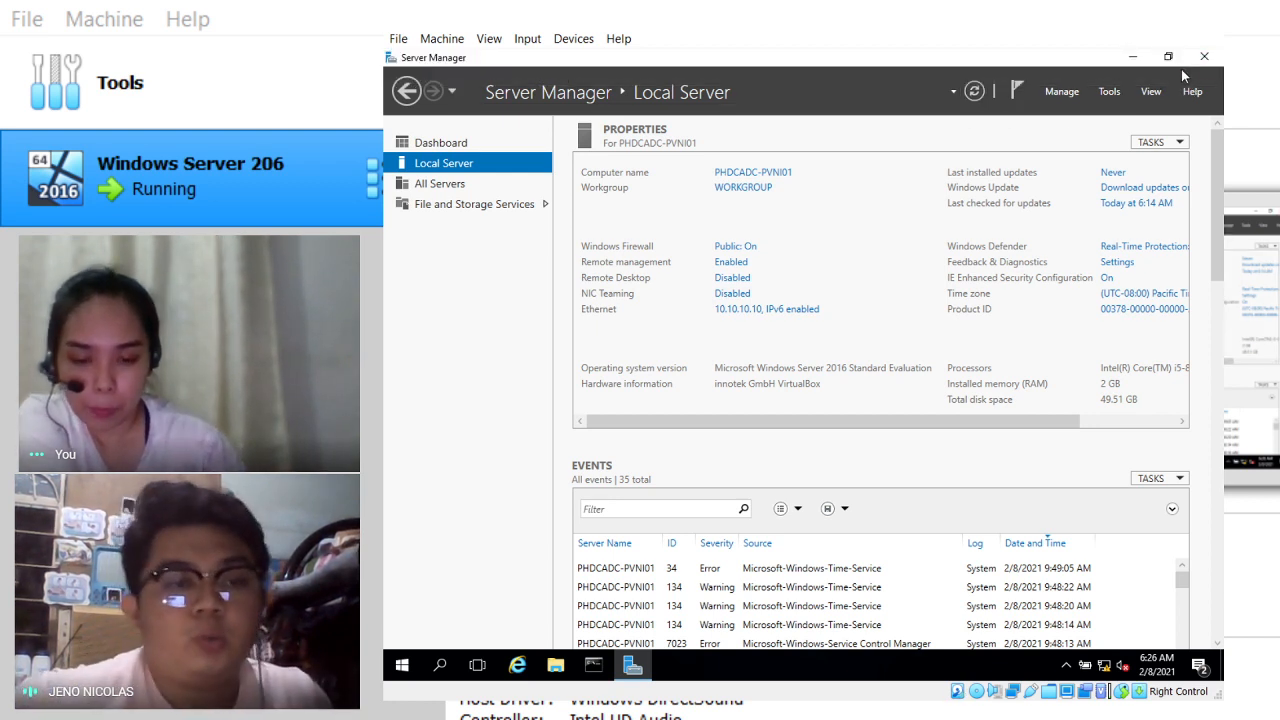
pyautogui.click(1066, 92)
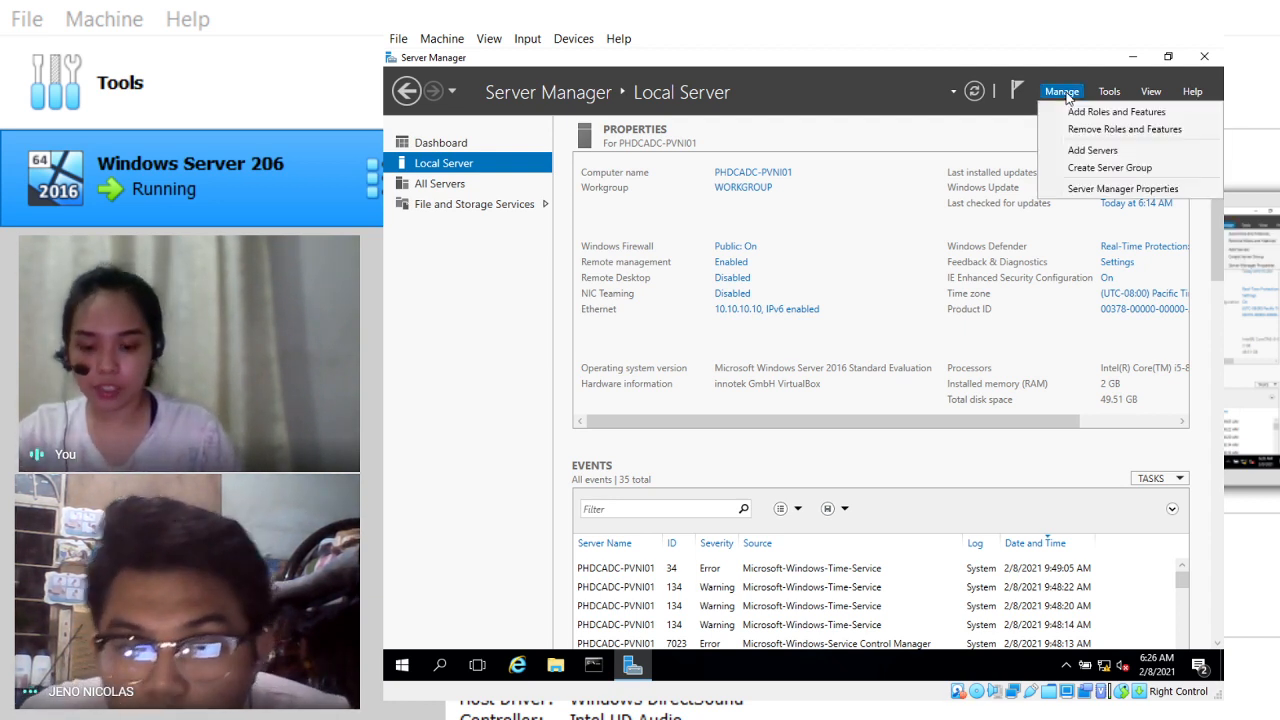
pyautogui.click(1113, 112)
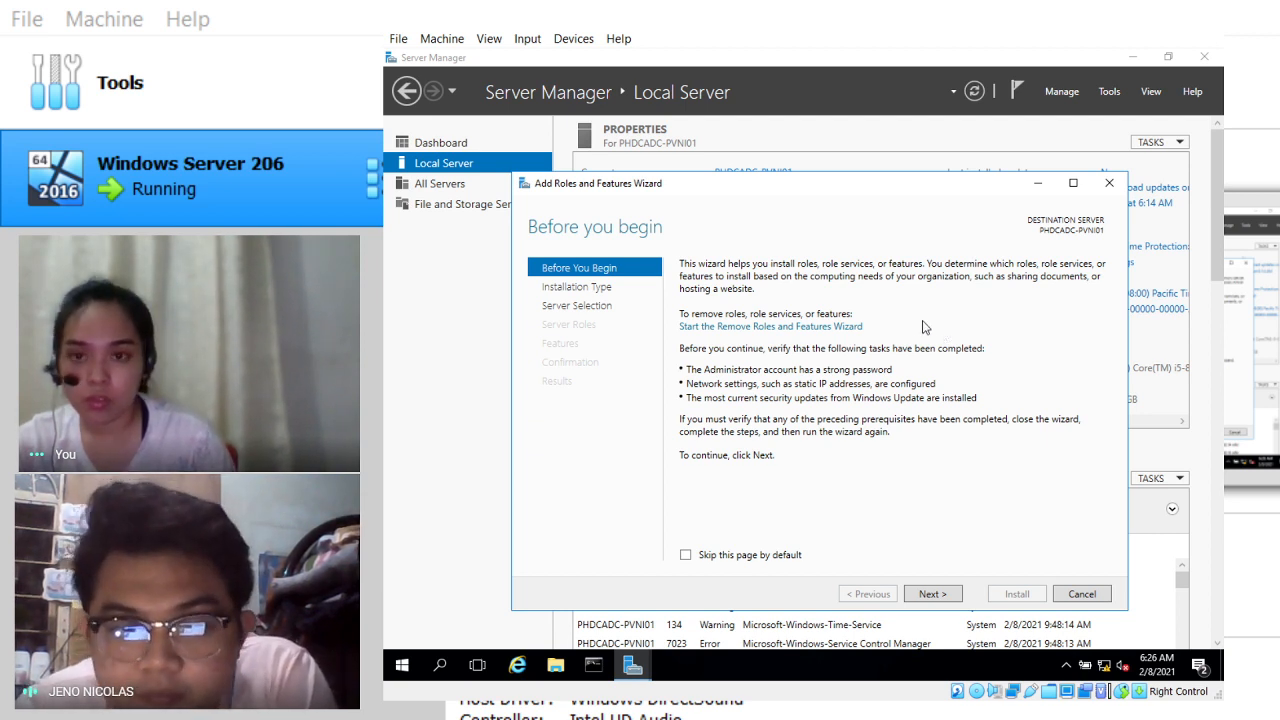
# Step: Advance past Before you begin with Role-based installation and PHDCADC-PVNI01 as destination
pyautogui.click(930, 594)
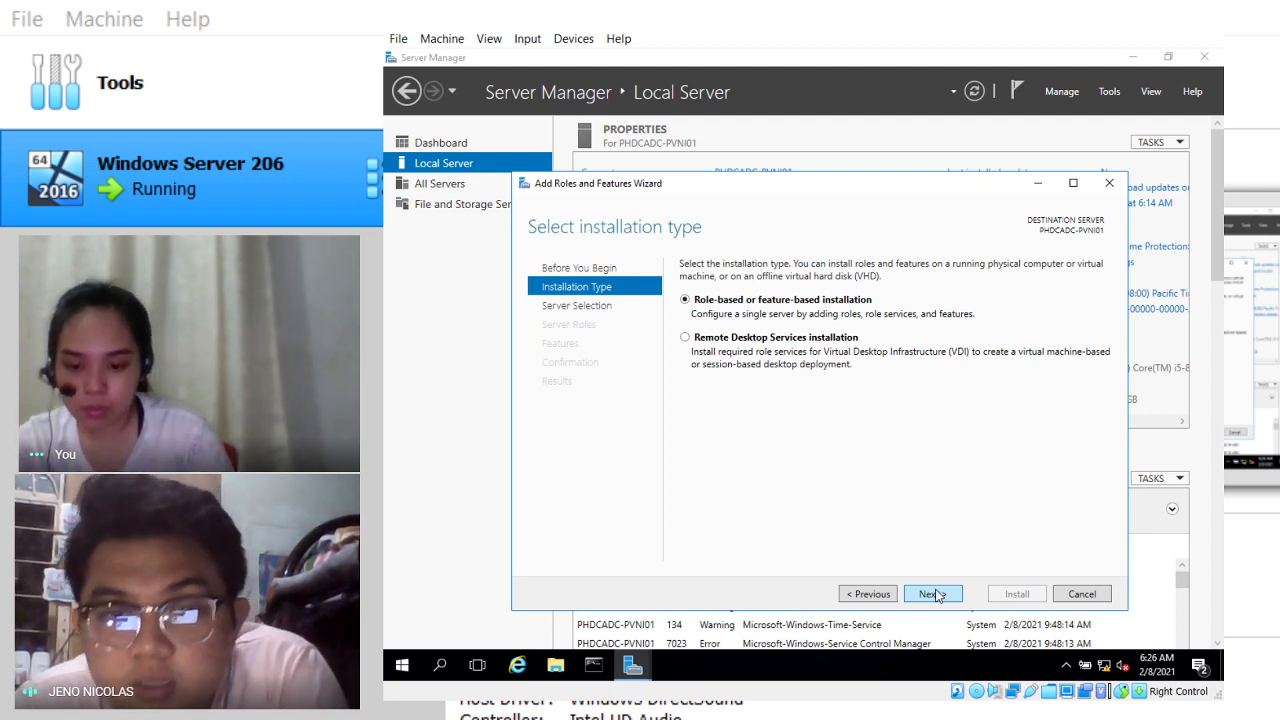
pyautogui.click(932, 594)
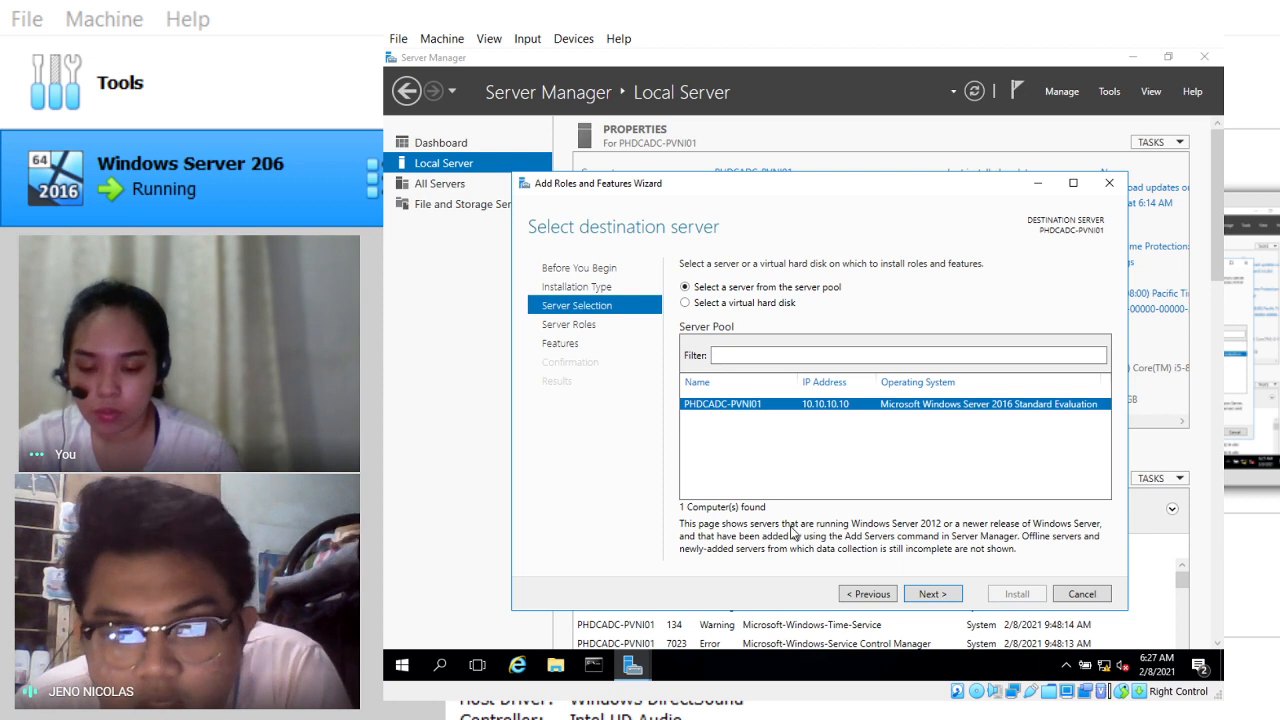
pyautogui.click(940, 595)
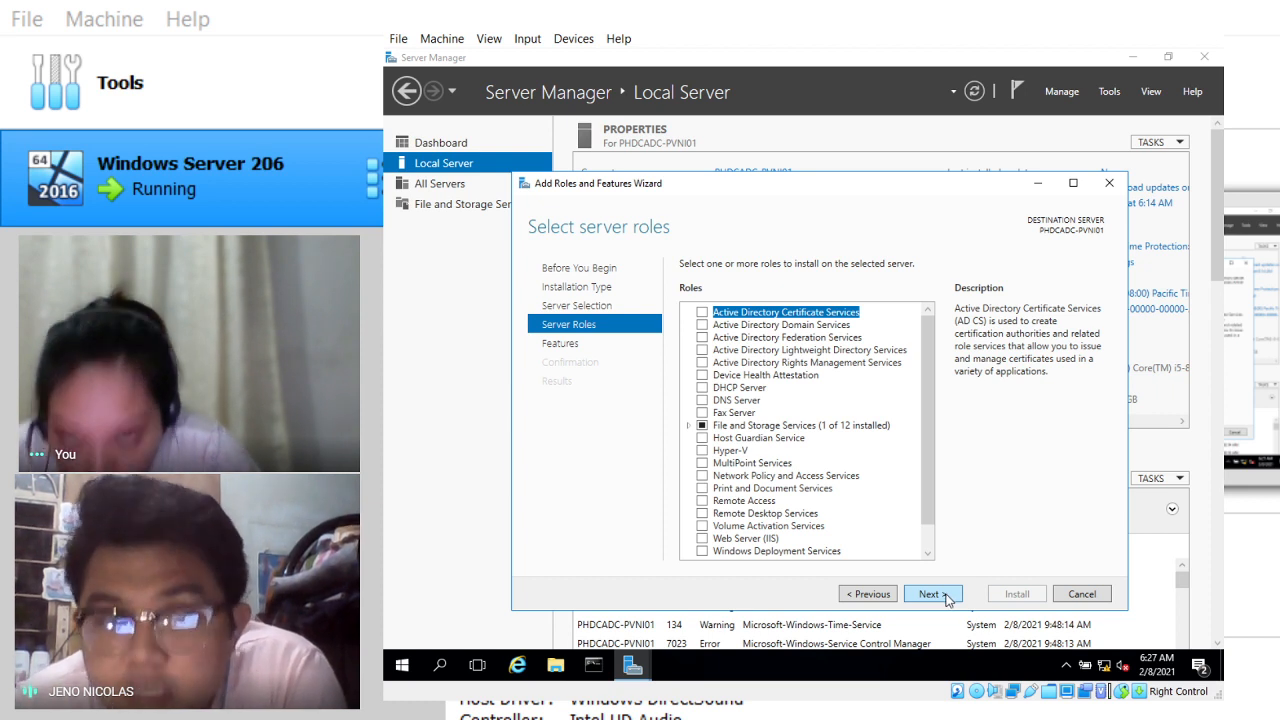
# Step: Check the DHCP Server role, add its required management tools, and advance to Features
pyautogui.click(702, 387)
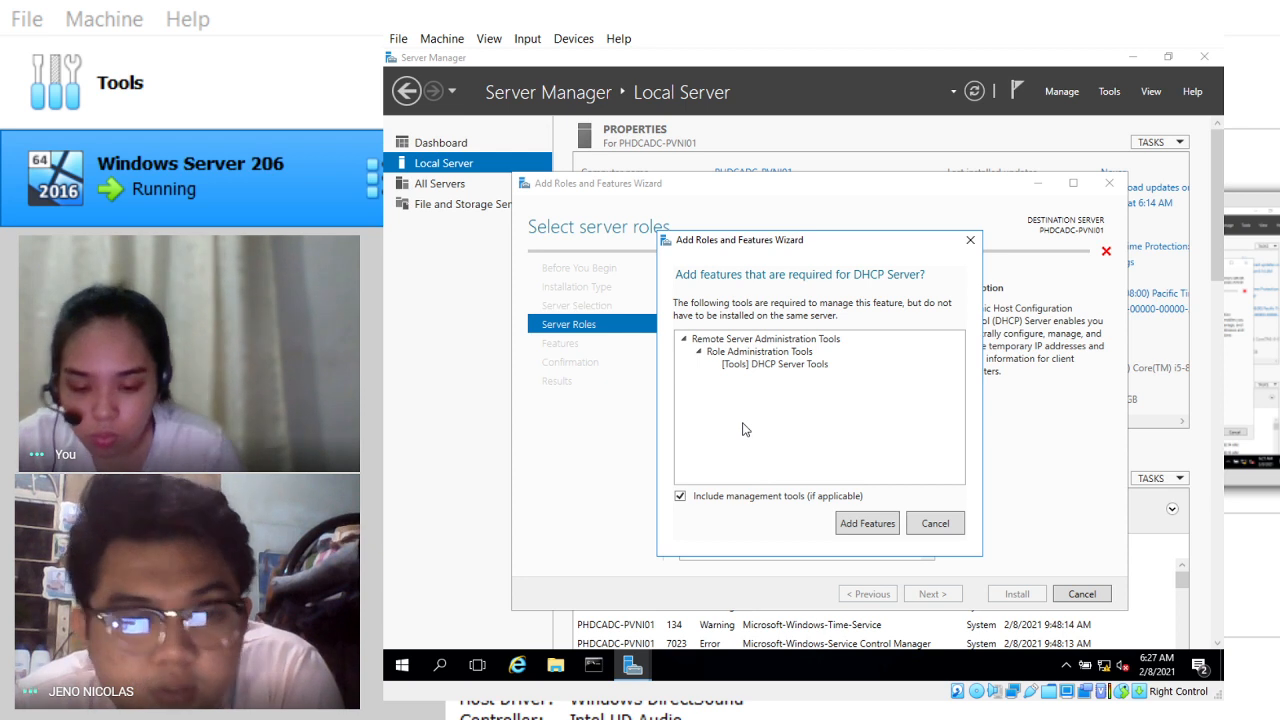
pyautogui.click(862, 527)
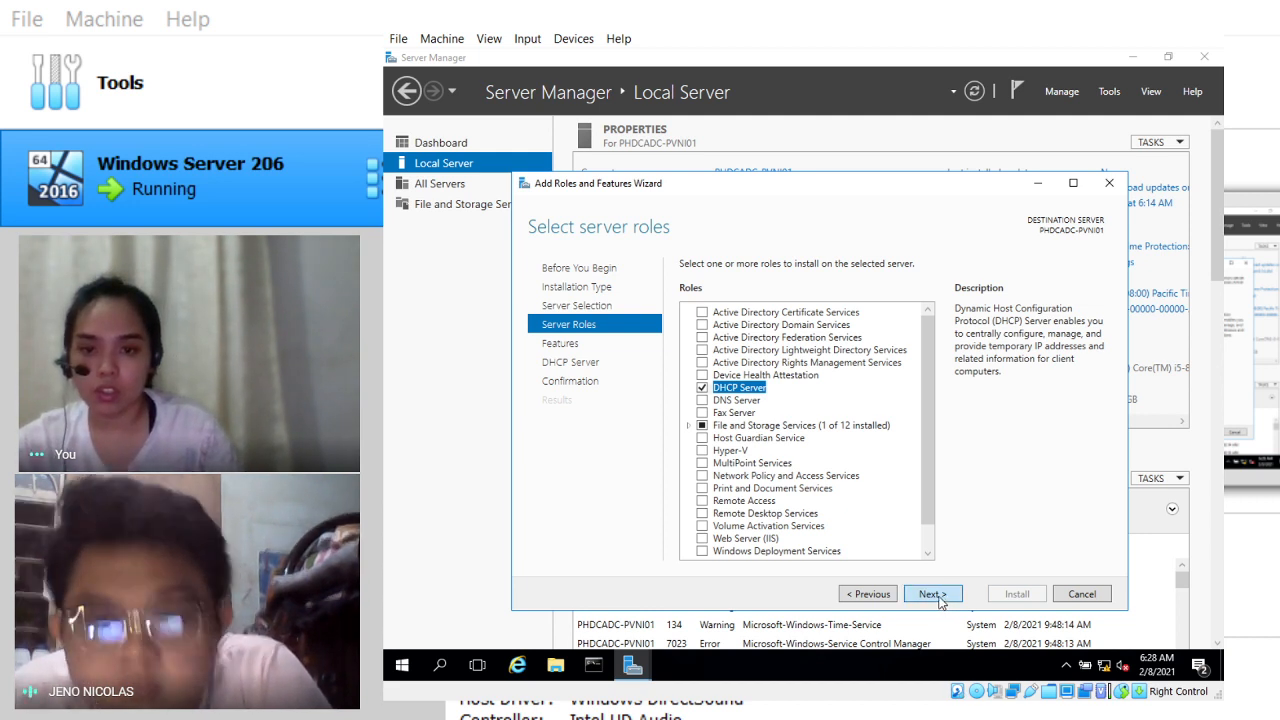
pyautogui.click(931, 594)
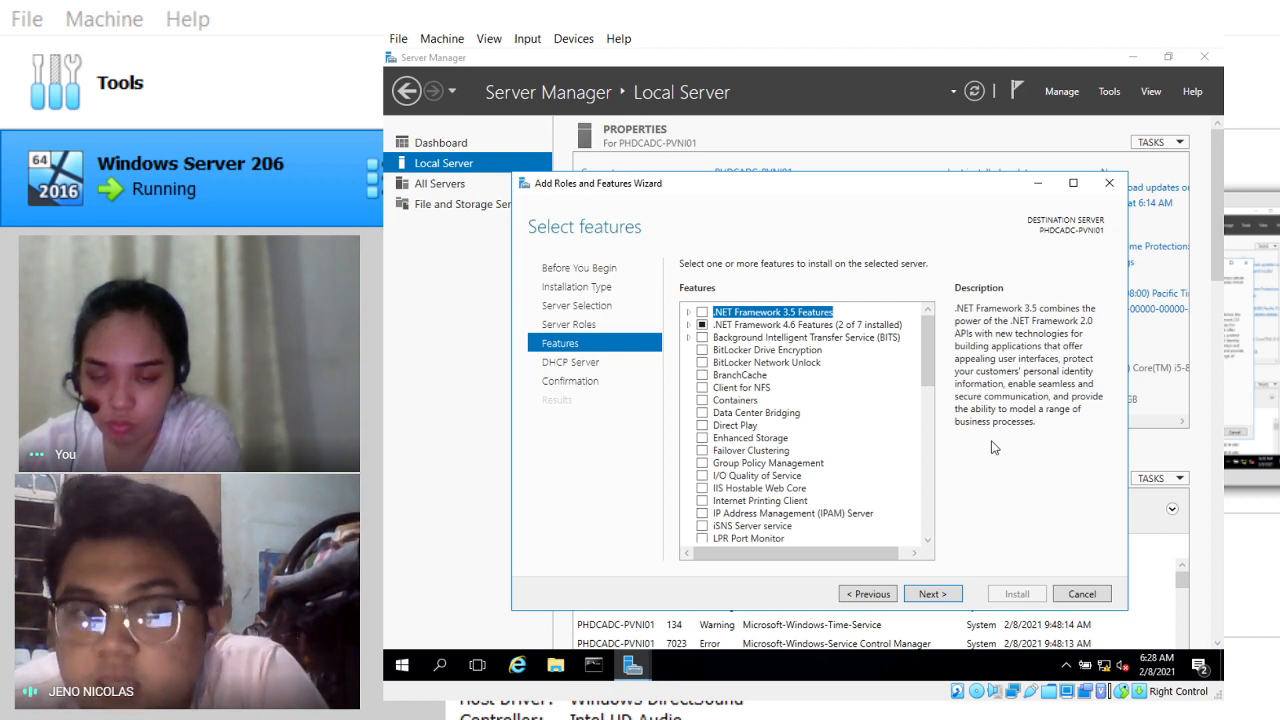
# Step: Skim the Features list without changes, then move to the DHCP Server page
pyautogui.scroll(-5, 852, 406)
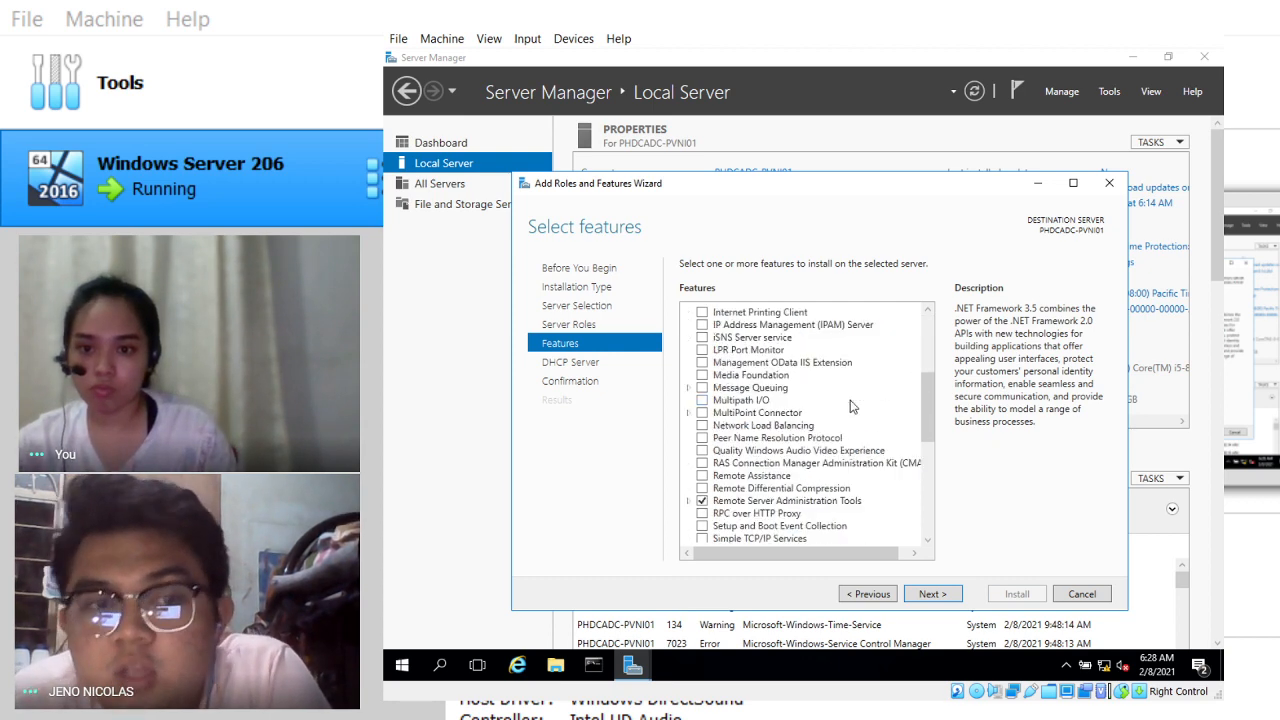
pyautogui.scroll(-5, 851, 404)
pyautogui.scroll(10, 851, 404)
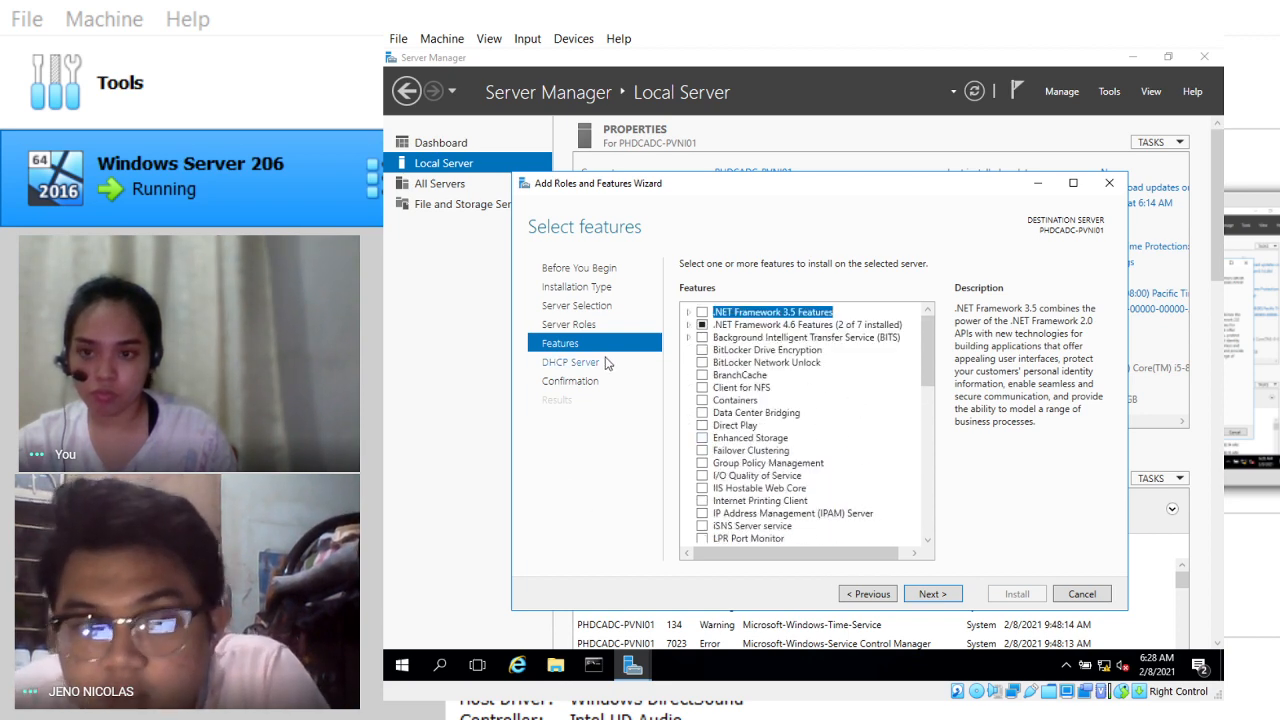
pyautogui.click(575, 363)
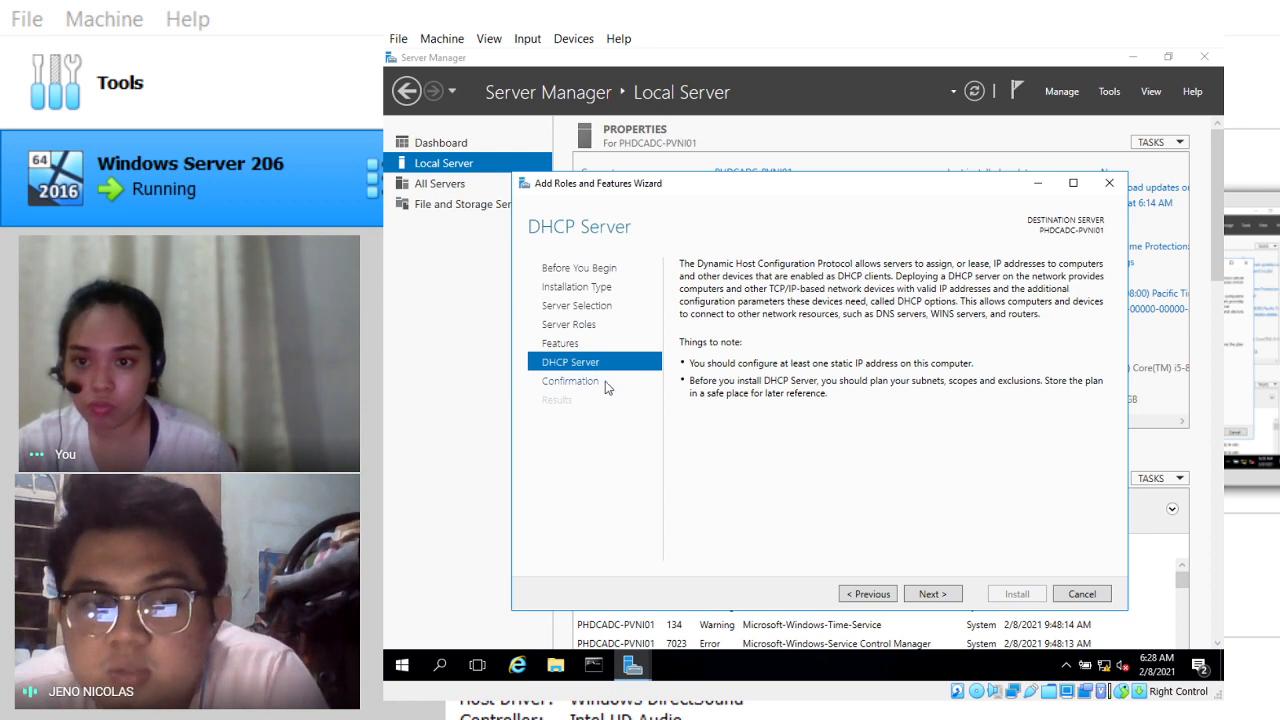
# Step: Decline automatic restart on the confirmation page and install DHCP Server with DHCP Server Tools
pyautogui.click(928, 594)
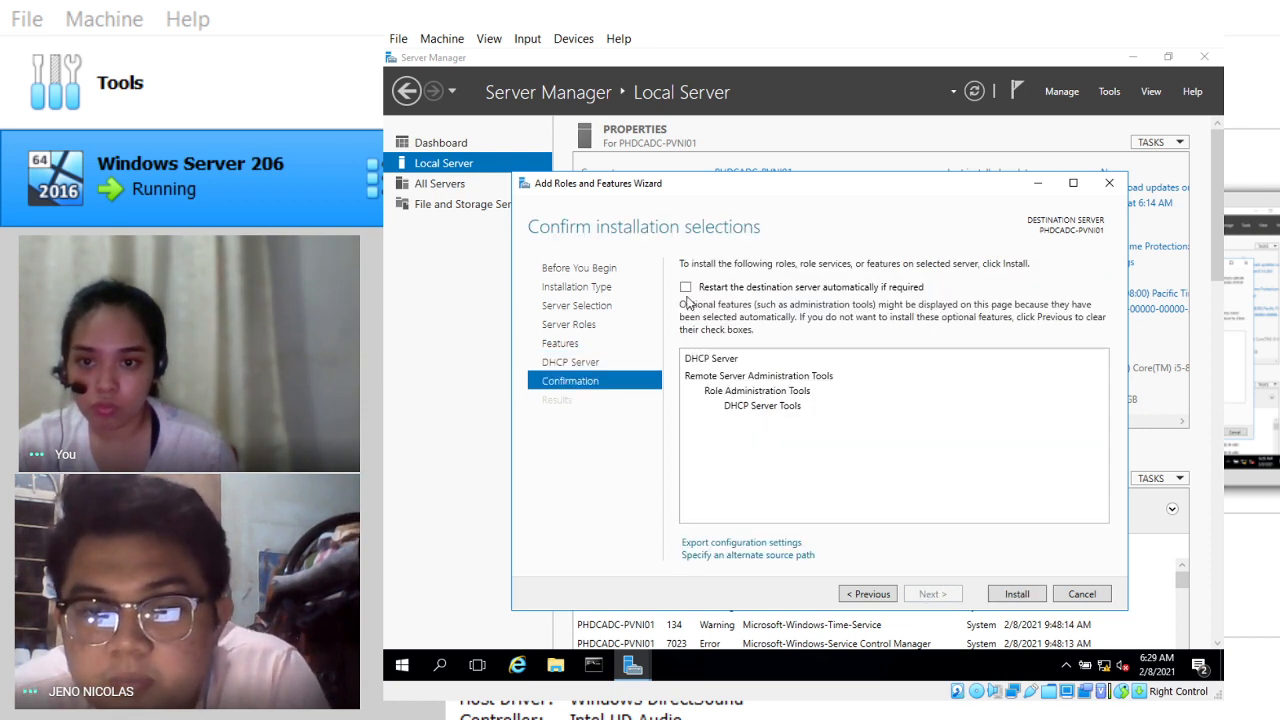
pyautogui.click(725, 288)
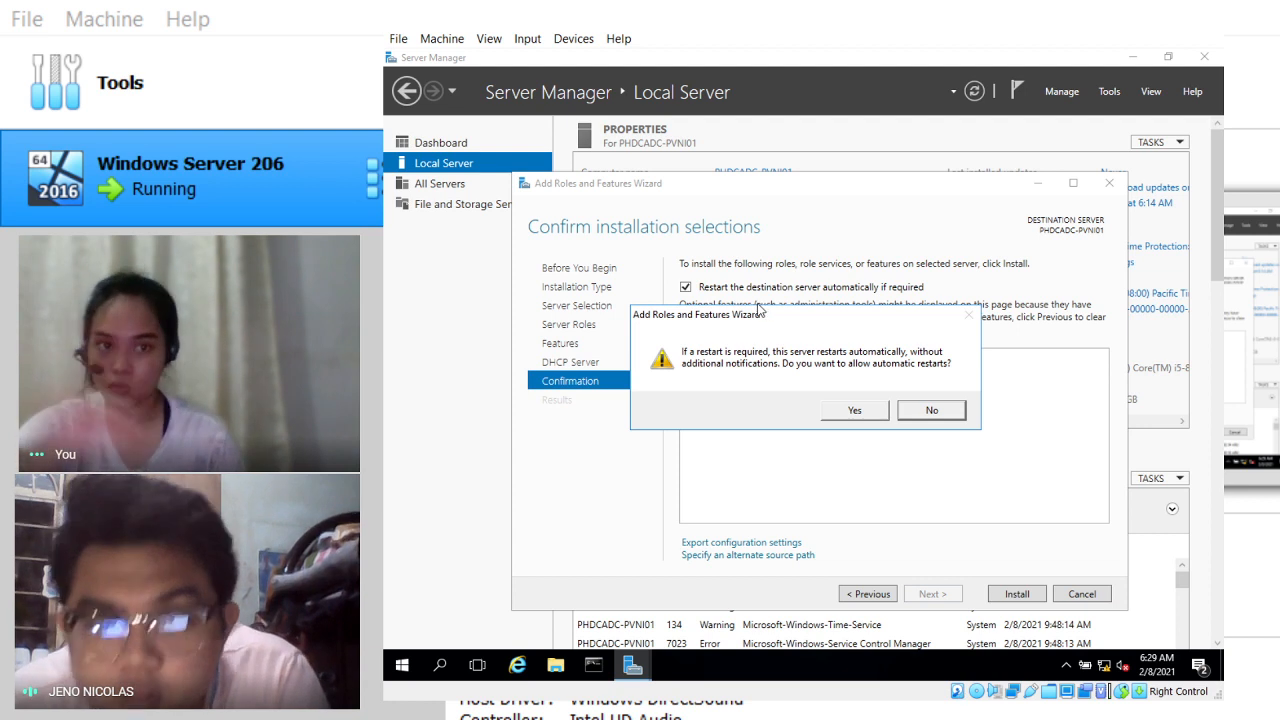
pyautogui.click(932, 410)
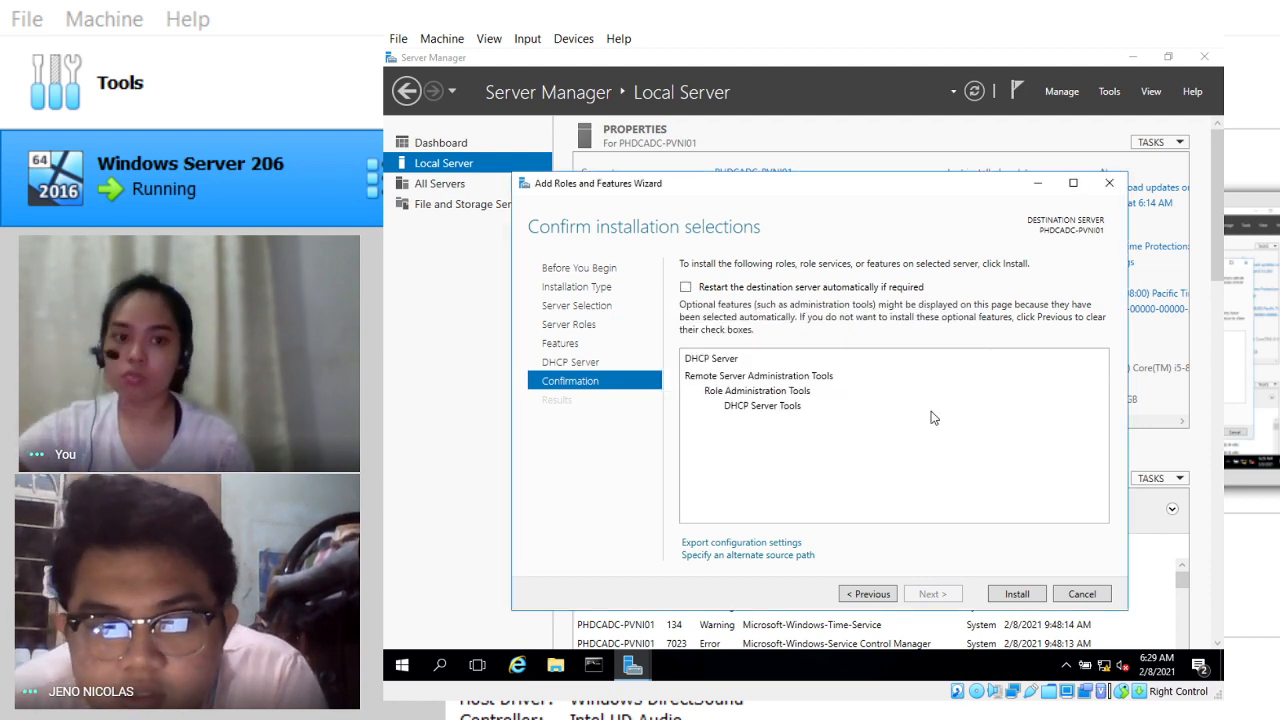
pyautogui.click(1030, 594)
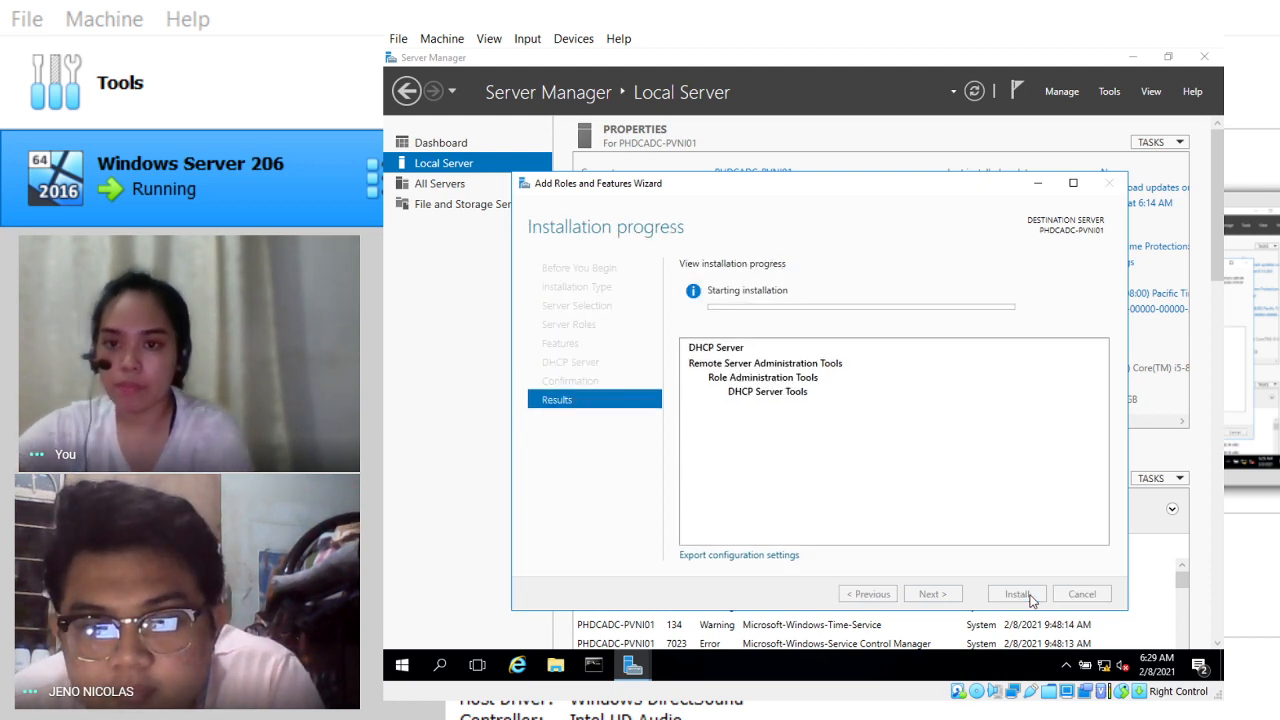
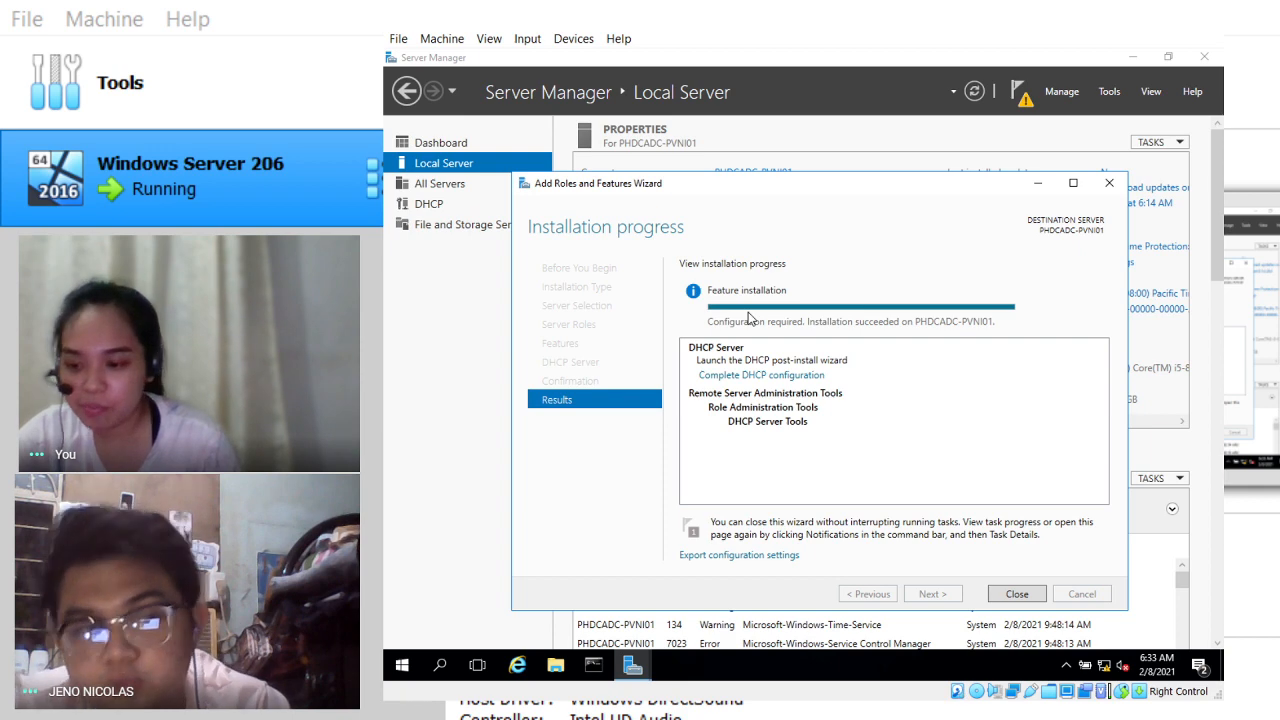
# Step: Close the completed Add Roles and Features Wizard, then glance at the Tools menu and dismiss it
pyautogui.click(1040, 596)
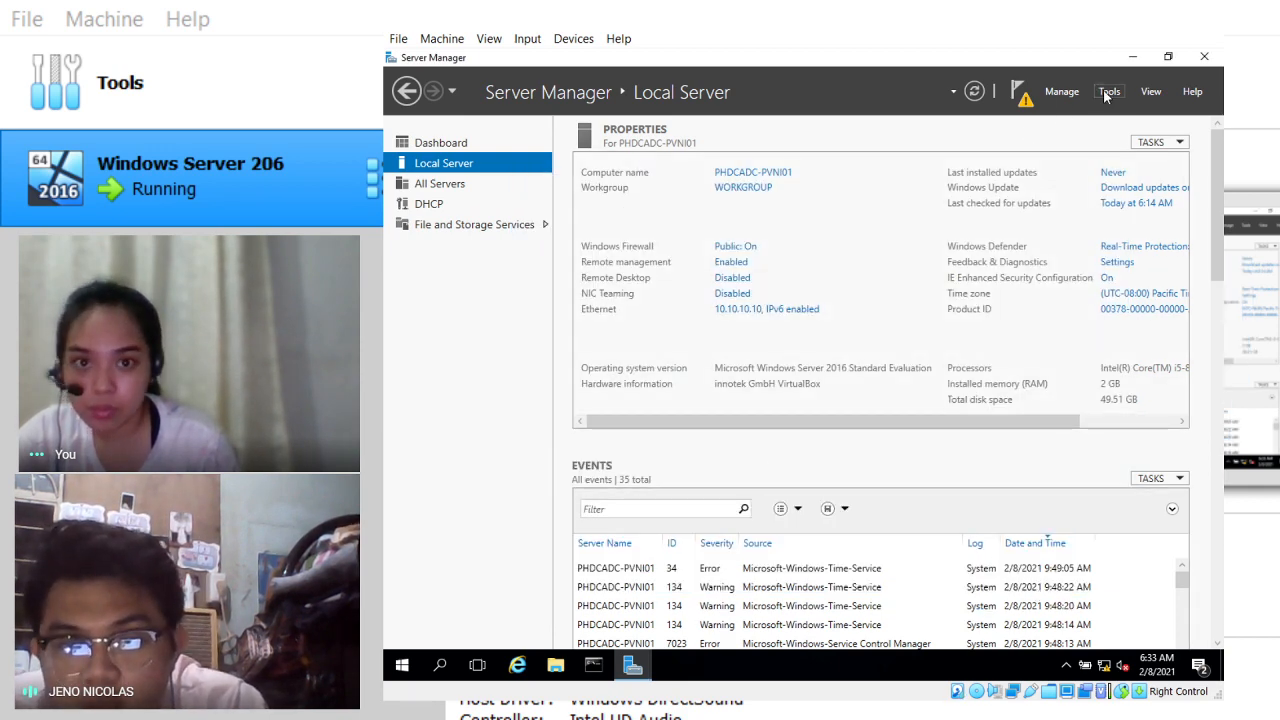
pyautogui.click(1109, 92)
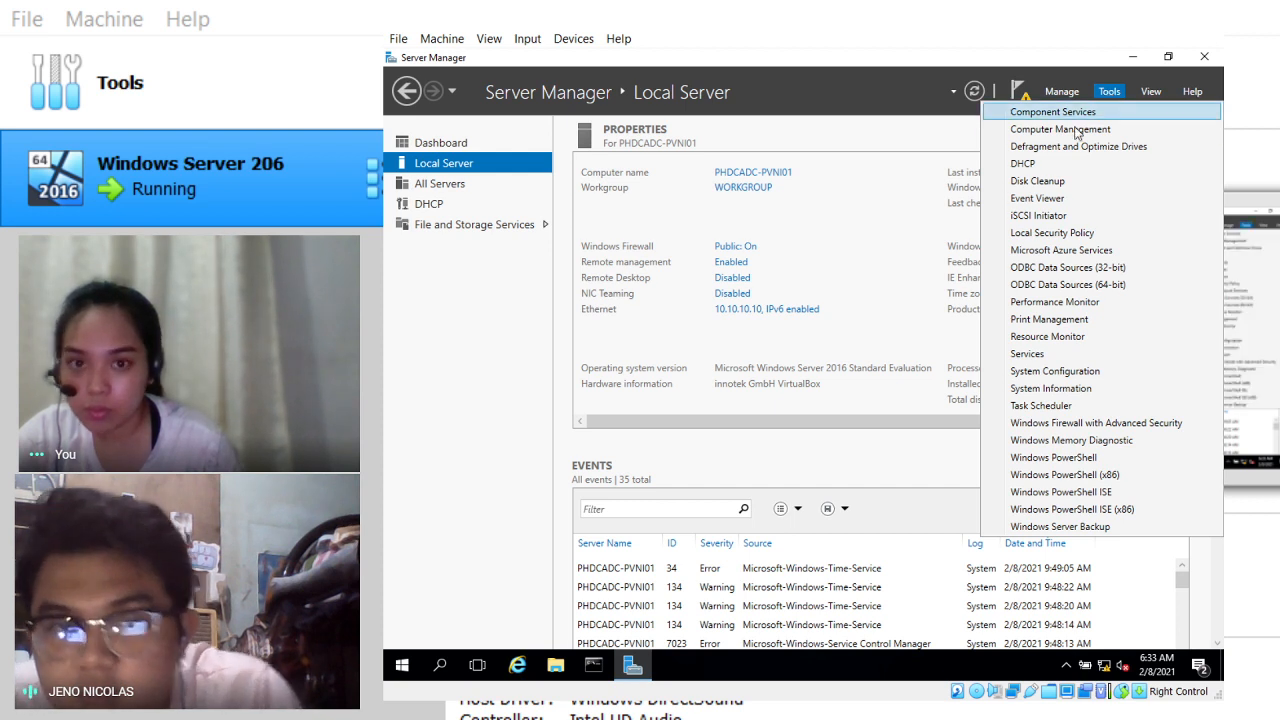
pyautogui.click(830, 145)
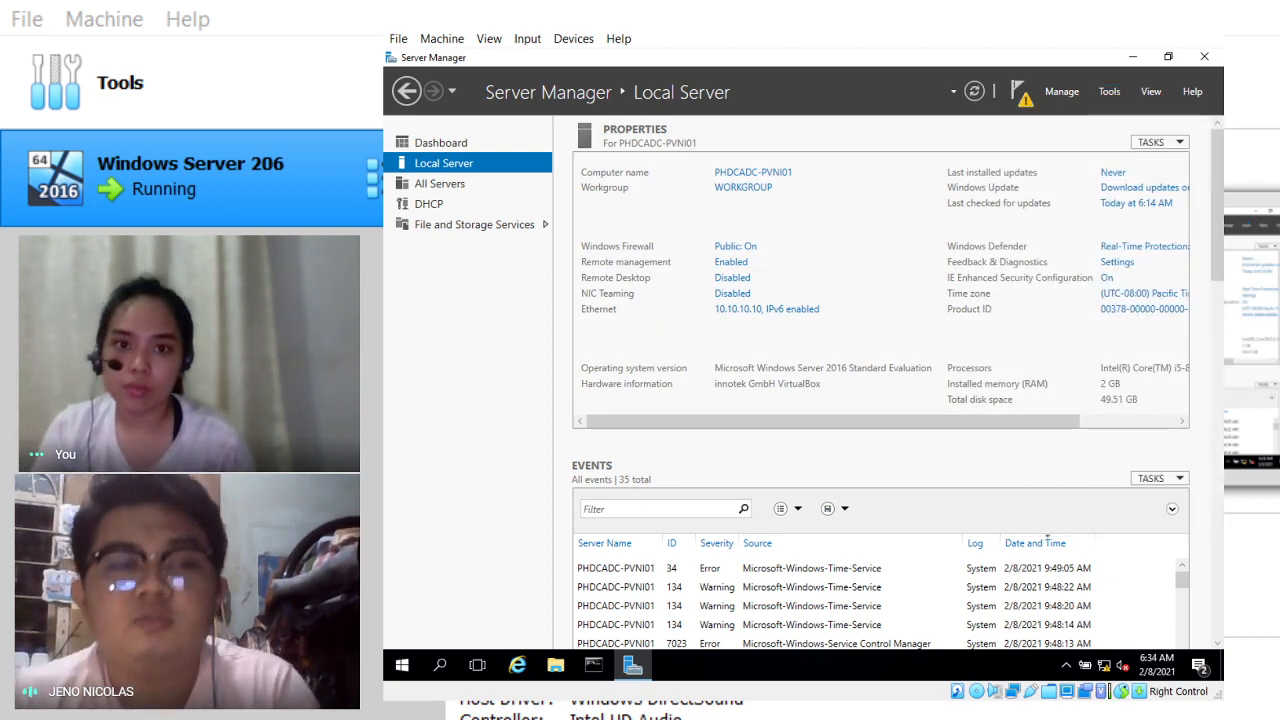